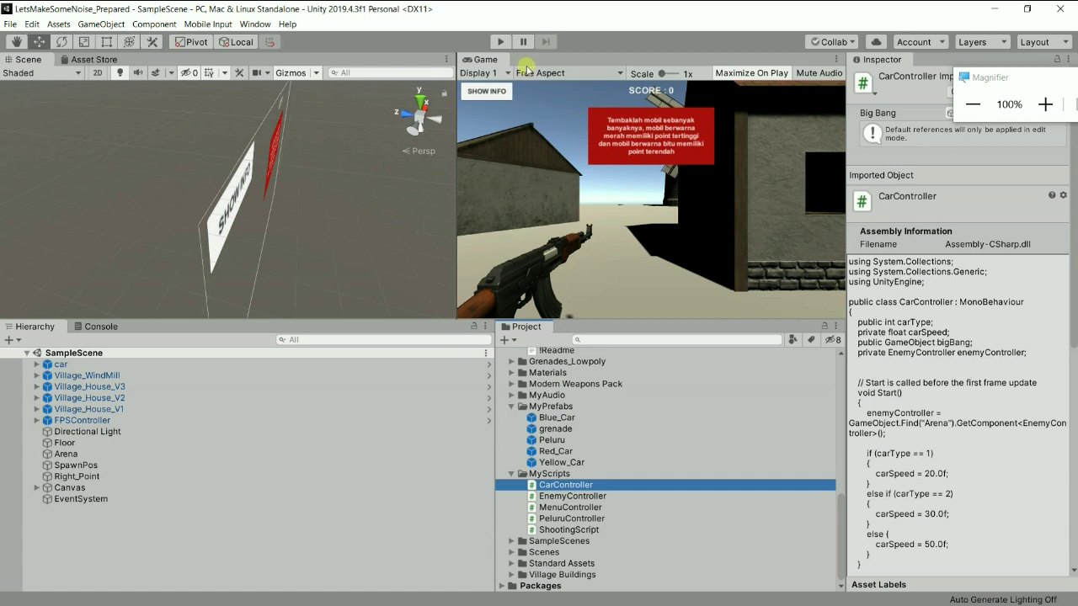
Enter Play mode so the shooter scene runs maximized with its SHOW INFO button
left_click(500, 42)
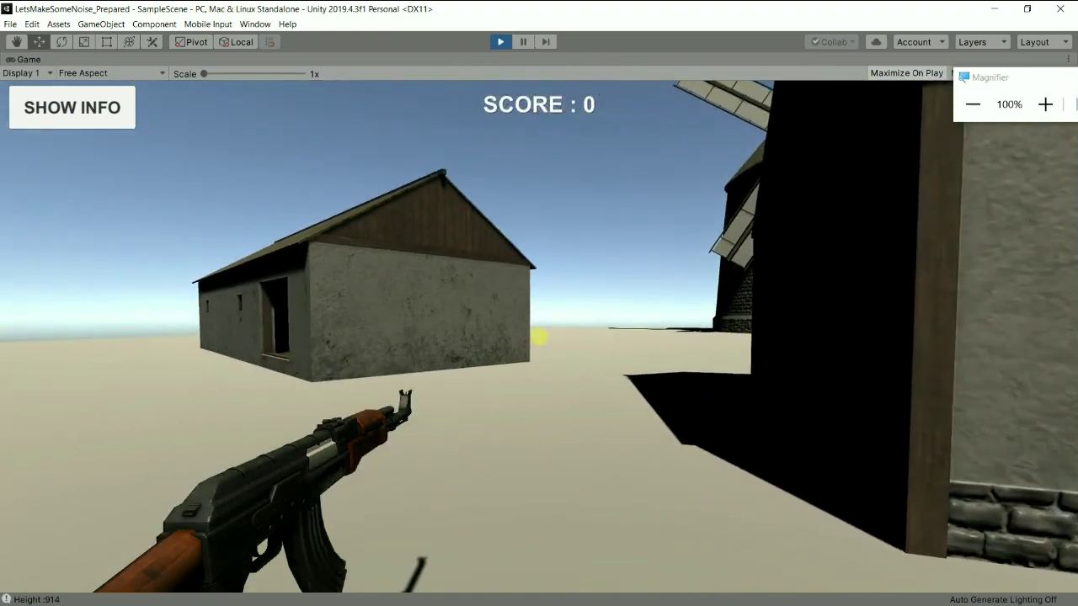
Walk forward, reload the rifle, then reveal the red info panel with SHOW INFO
key("w")
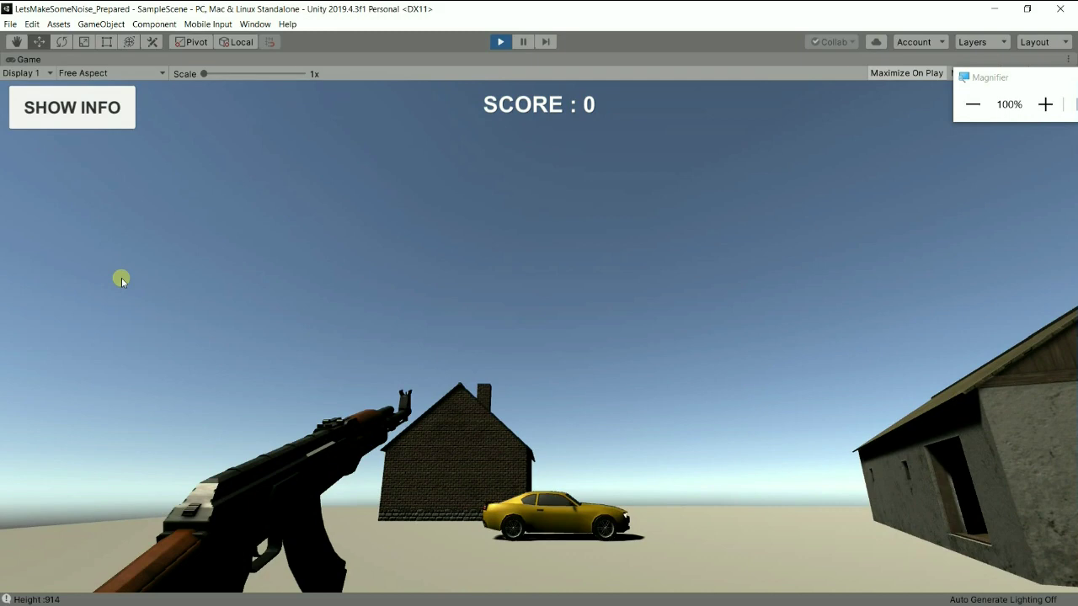
key("r")
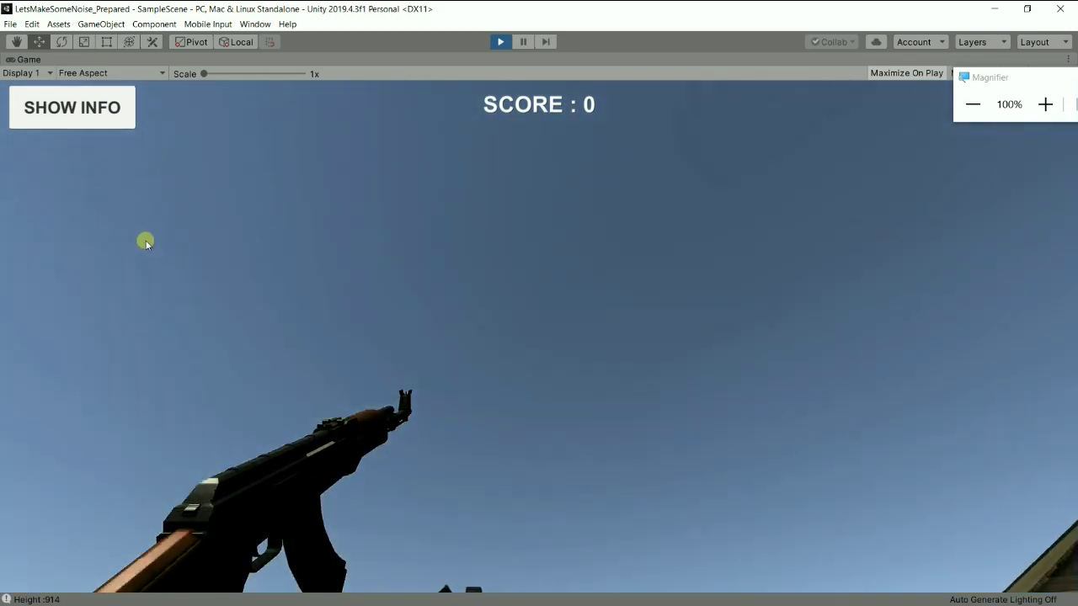
left_click(106, 113)
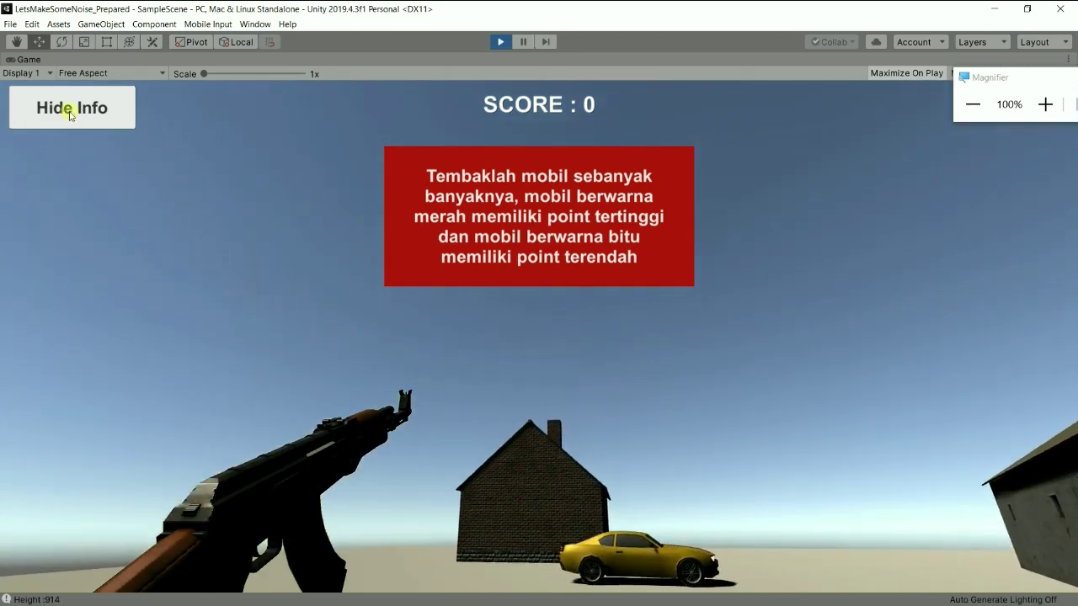
Hide the red instruction panel with the Hide Info button
left_click(71, 115)
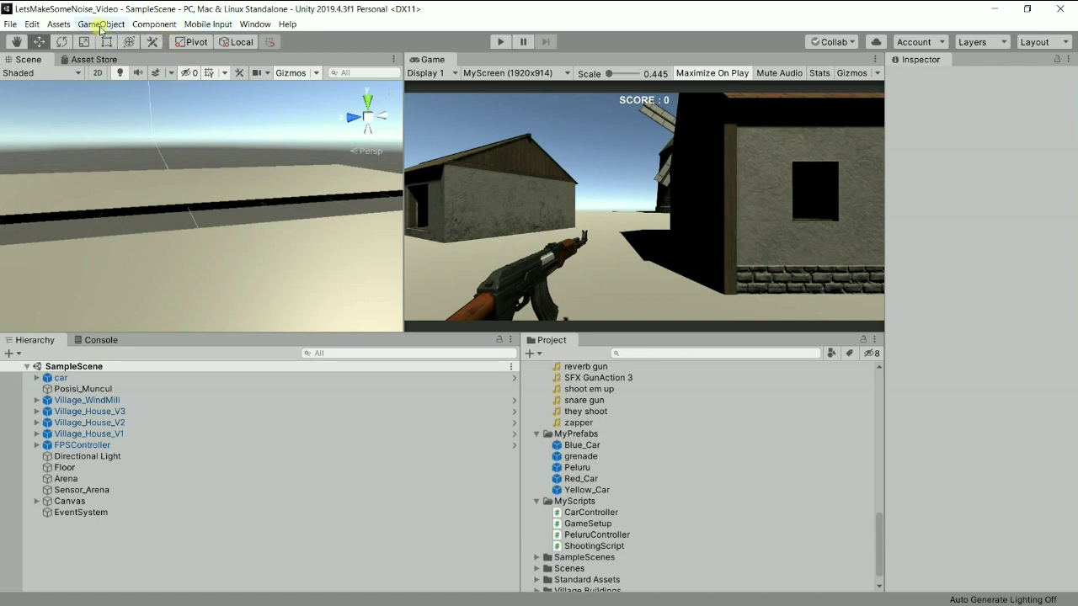
Browse the GameObject > UI options, then select Canvas in the Hierarchy
left_click(100, 25)
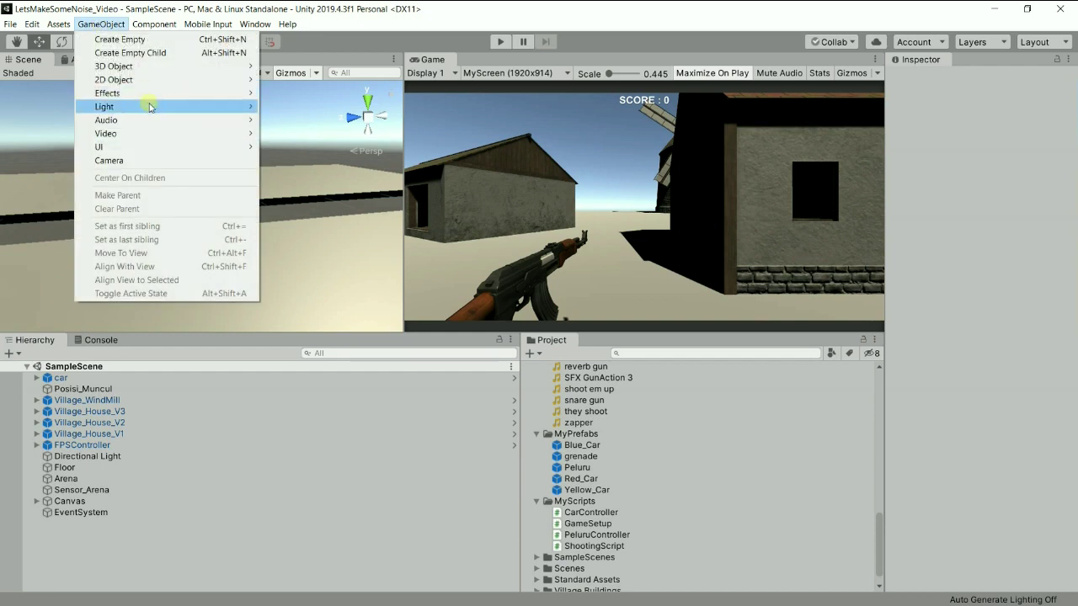
mouse_move(160, 151)
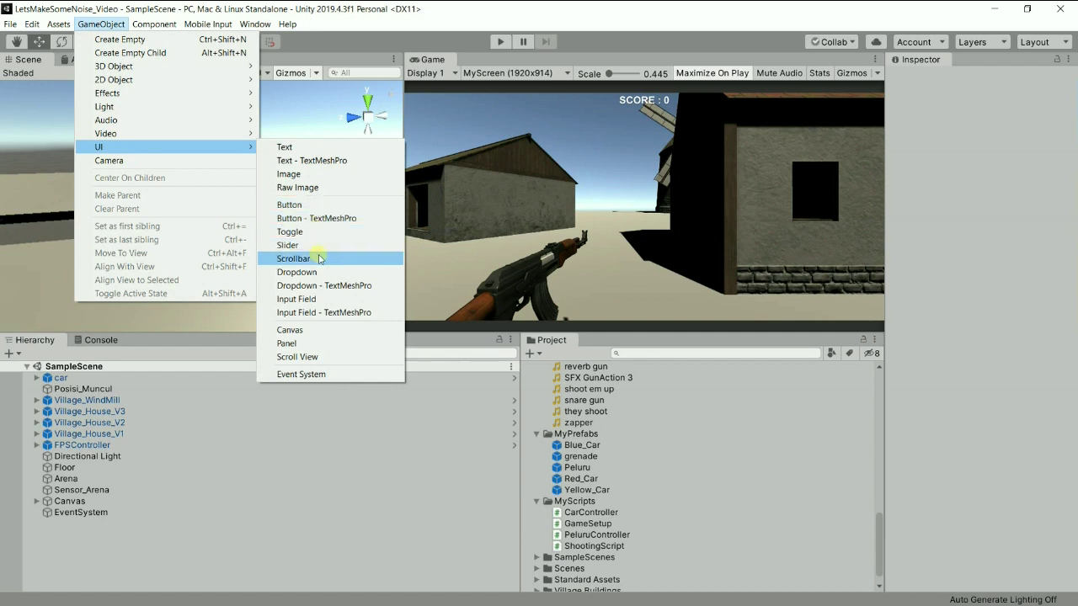
left_click(73, 503)
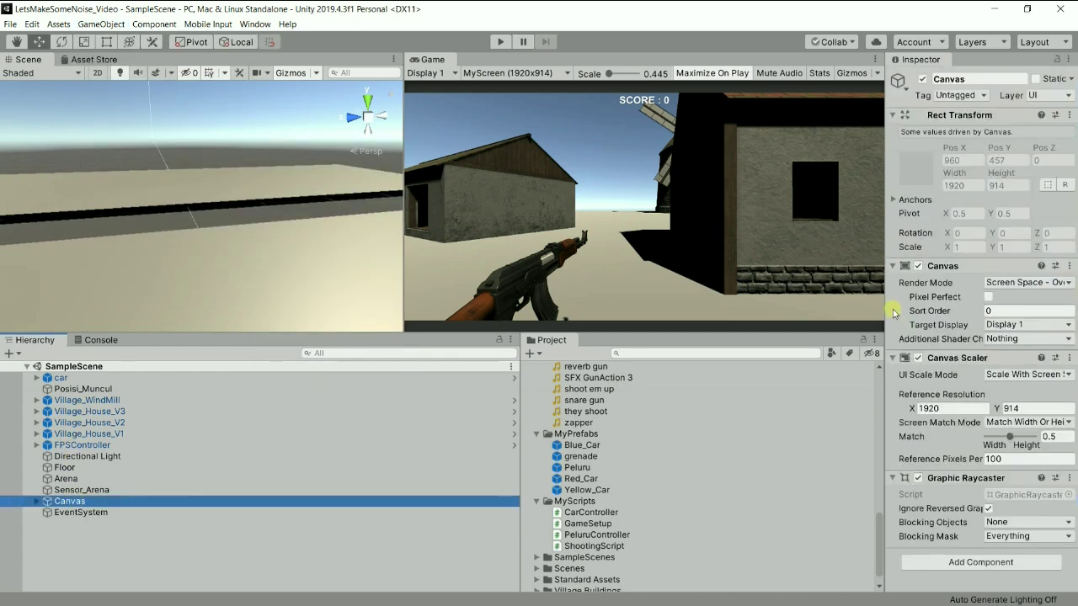
Widen the Inspector leftward so the Canvas settings are fully readable
left_click_drag(890, 296, 775, 291)
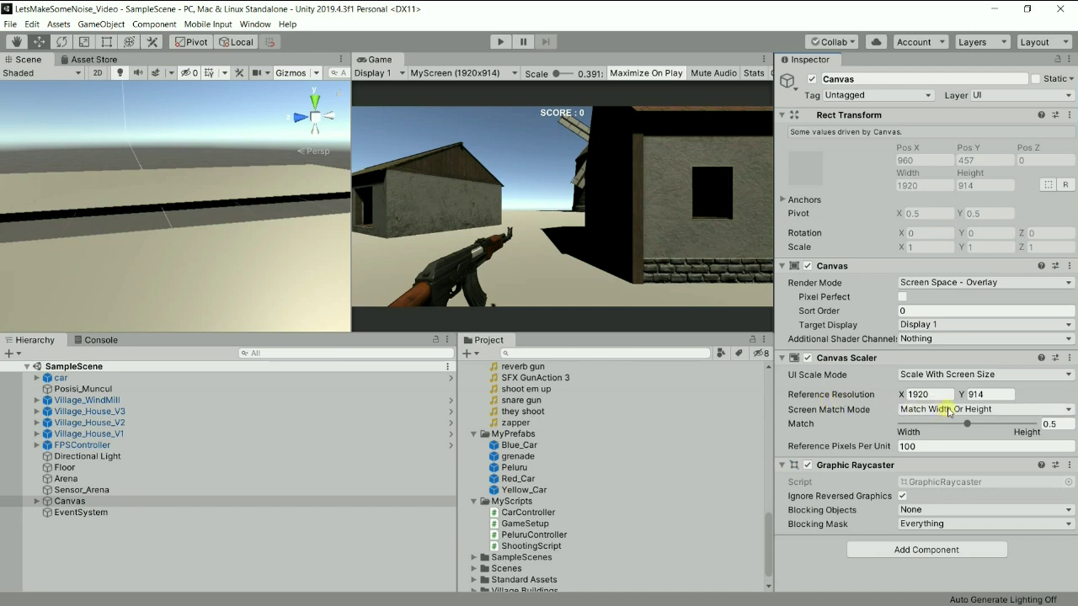
left_click(986, 402)
key("Return")
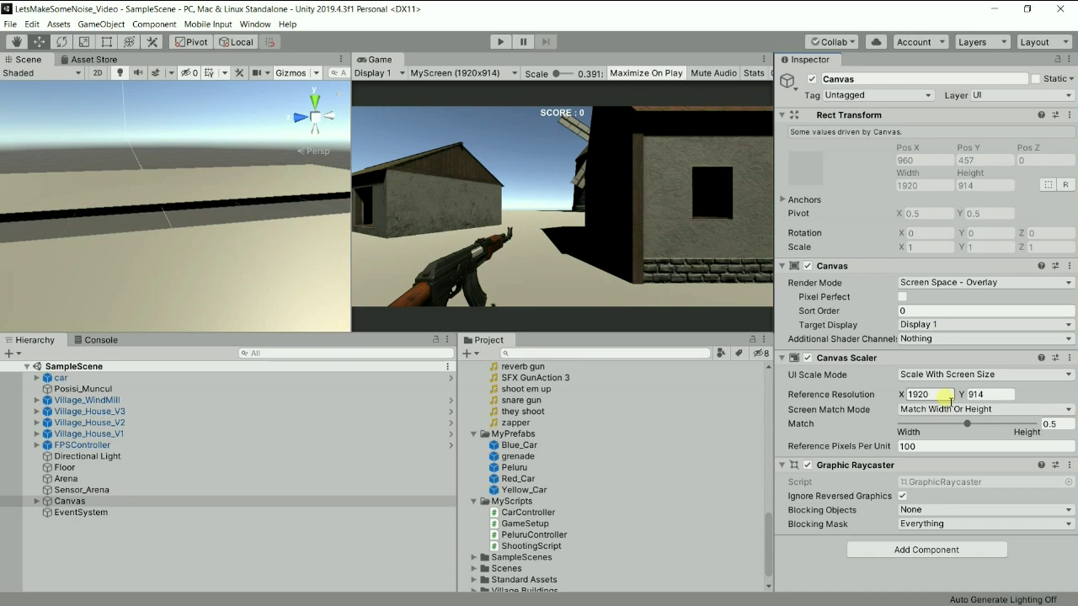
Create a UI Button inside the Canvas via GameObject > UI > Button
left_click(101, 25)
mouse_move(171, 150)
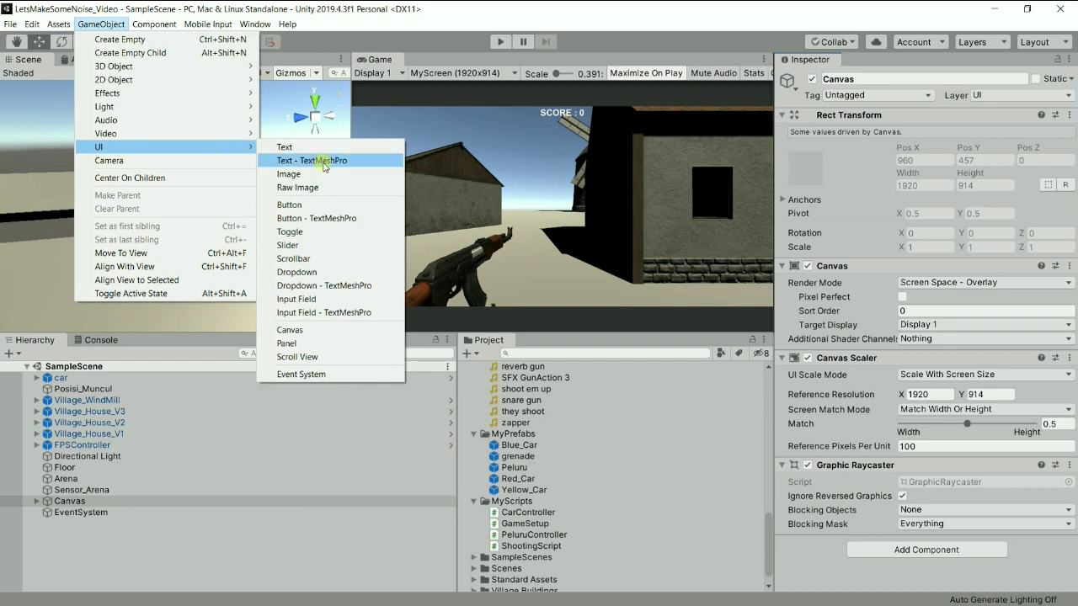
left_click(315, 208)
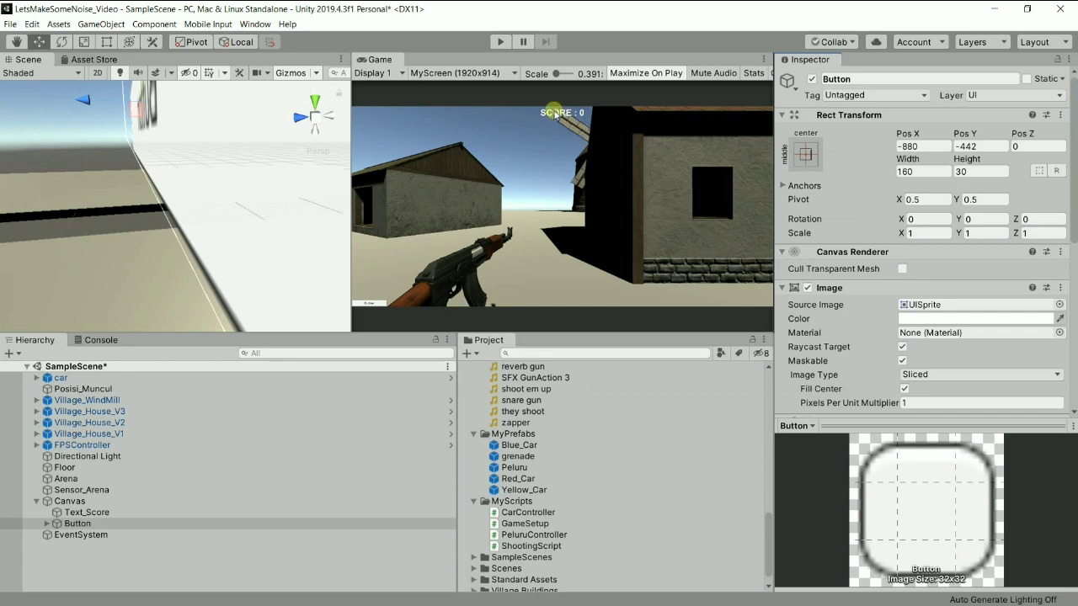
Anchor the Button to the top-left preset and drag its Pos X/Y into place
left_click(807, 156)
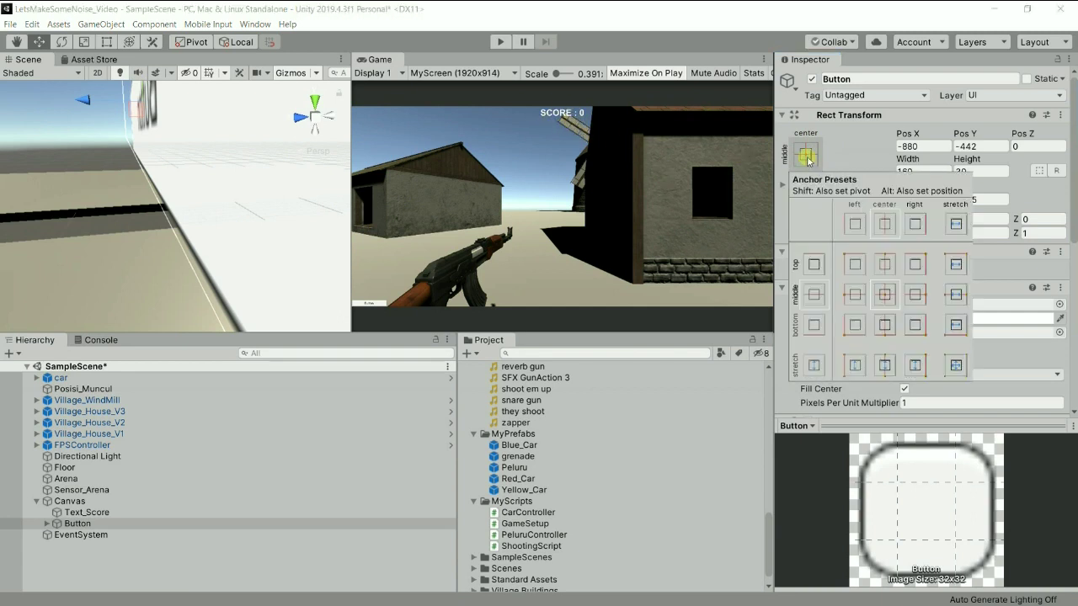
key("alt")
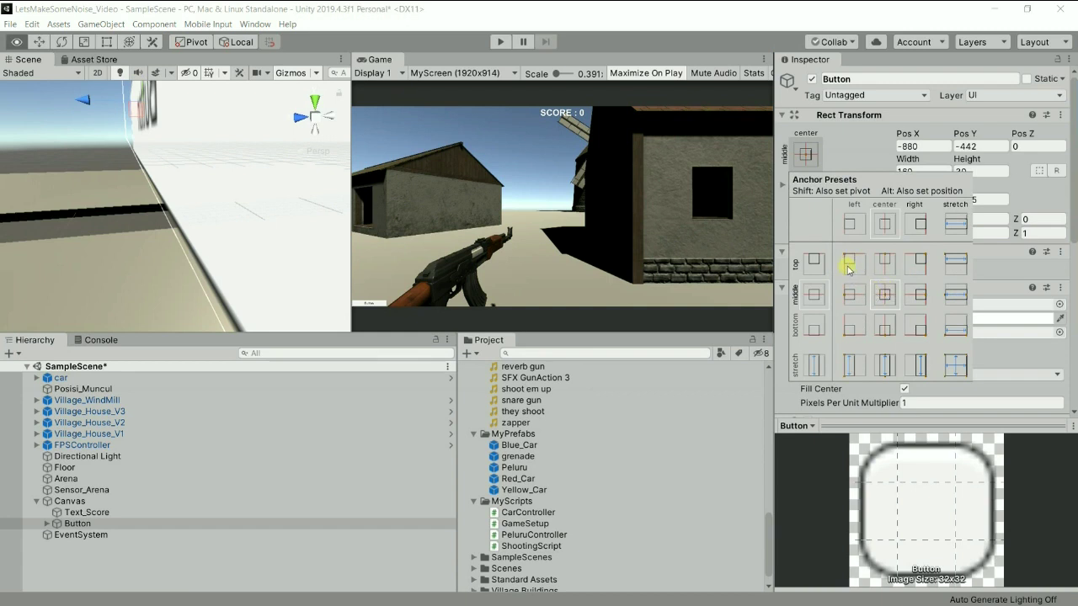
left_click(853, 264, "alt")
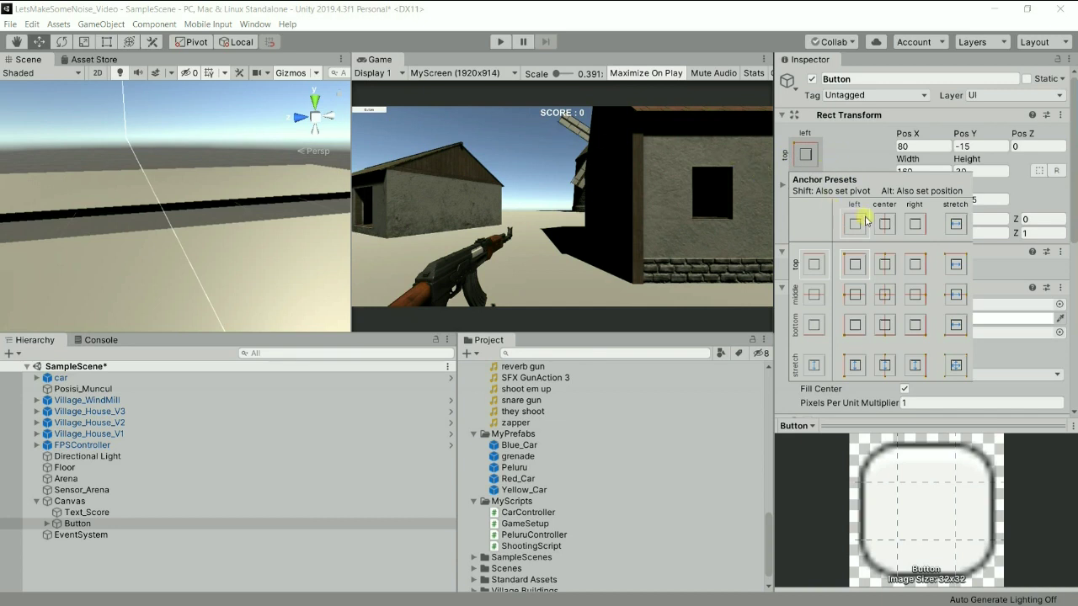
left_click(845, 150)
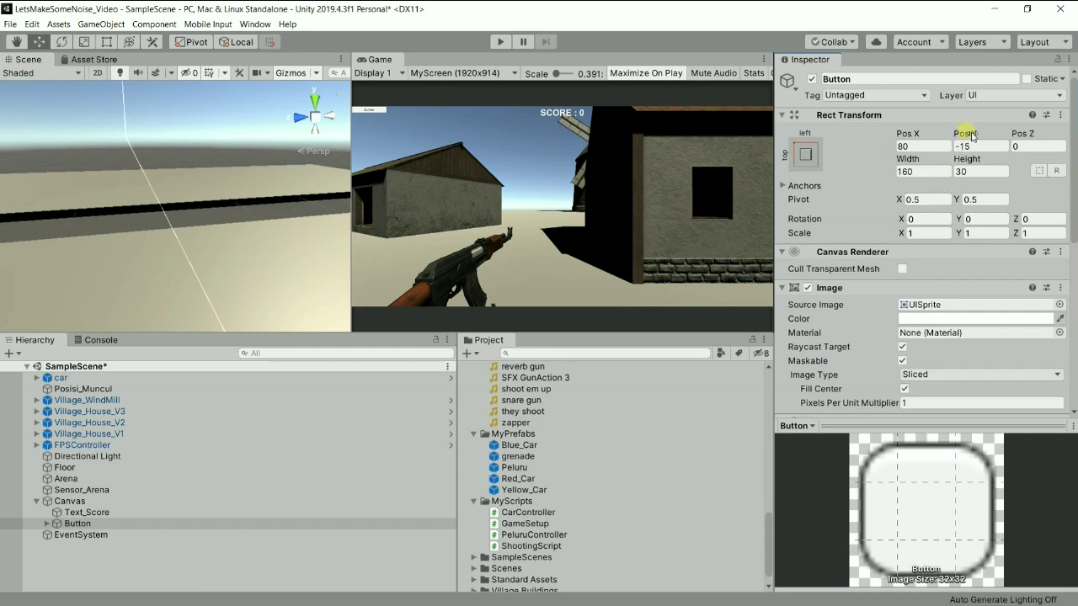
left_click_drag(967, 138, 930, 135)
left_click_drag(489, 134, 450, 138)
left_click_drag(913, 135, 168, 140)
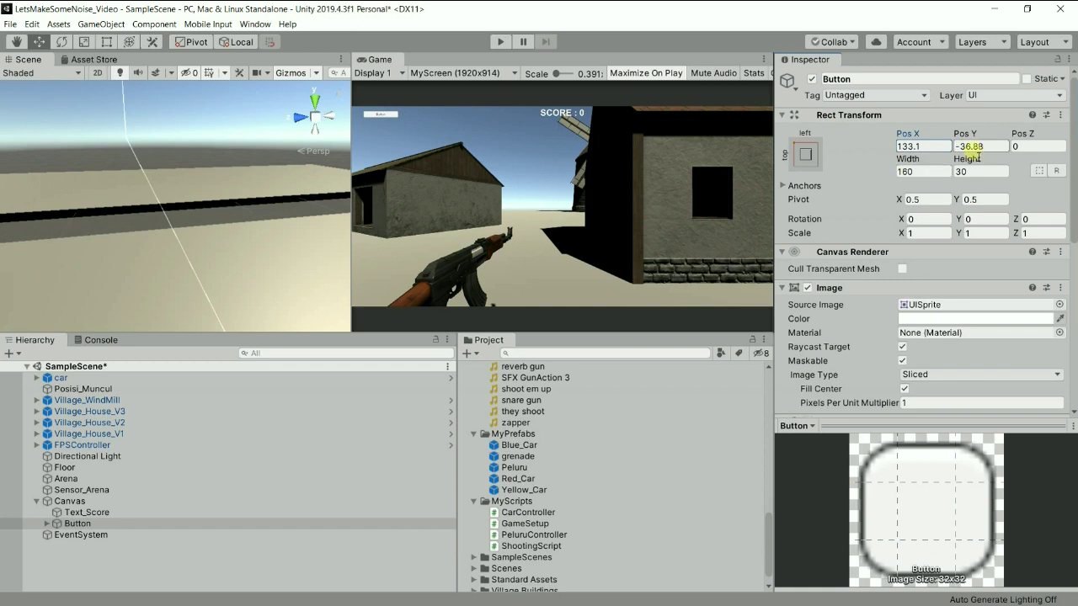
mouse_move(960, 133)
left_mouse_down()
mouse_move(982, 128)
mouse_move(911, 135)
left_mouse_up()
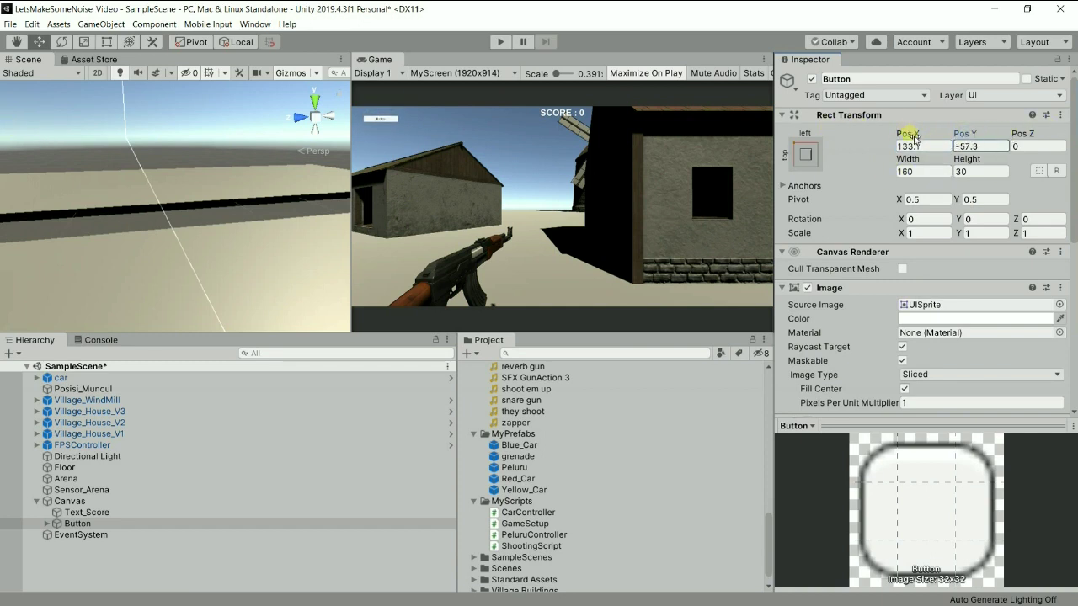
left_click_drag(911, 135, 1044, 158)
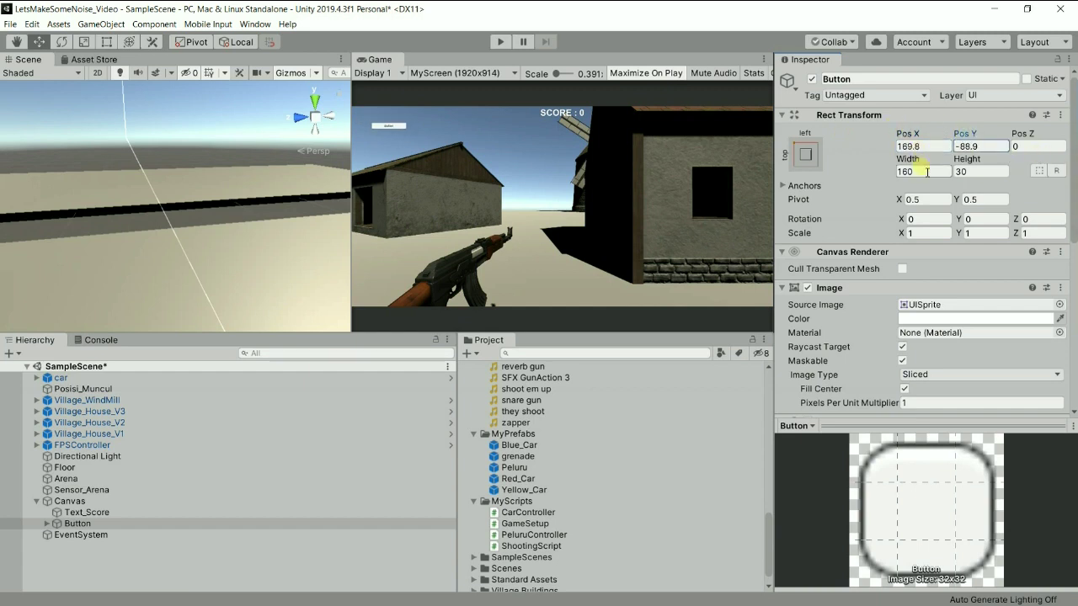
Resize the Button to 246.6 wide by 74.9 tall
mouse_move(914, 160)
left_mouse_down()
mouse_move(1047, 169)
mouse_move(1040, 245)
left_mouse_up()
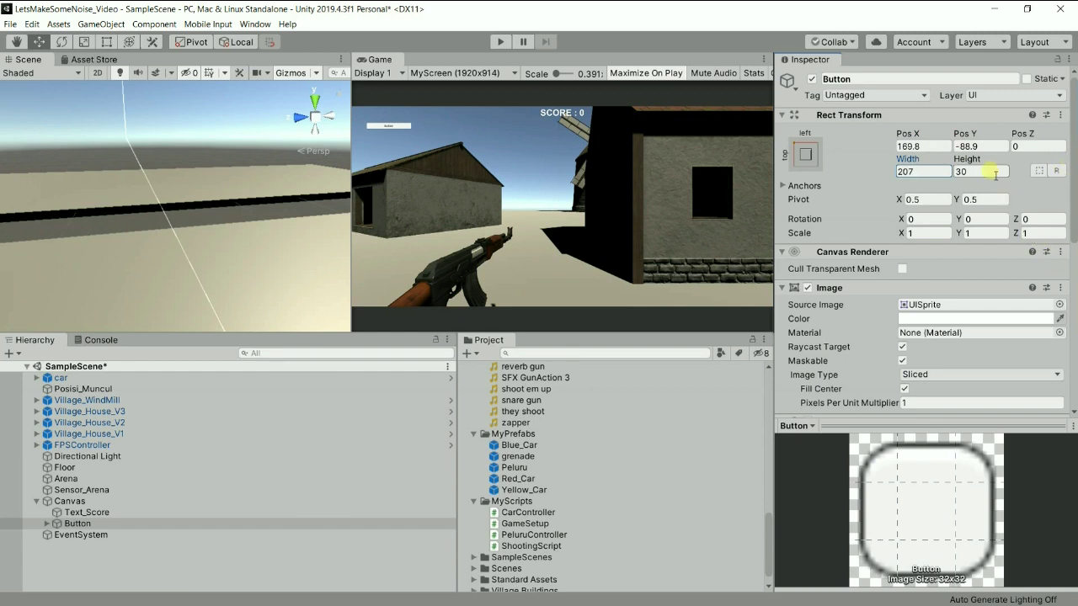
mouse_move(968, 159)
left_mouse_down()
mouse_move(1058, 174)
mouse_move(1032, 173)
left_mouse_up()
left_click_drag(921, 161, 14, 180)
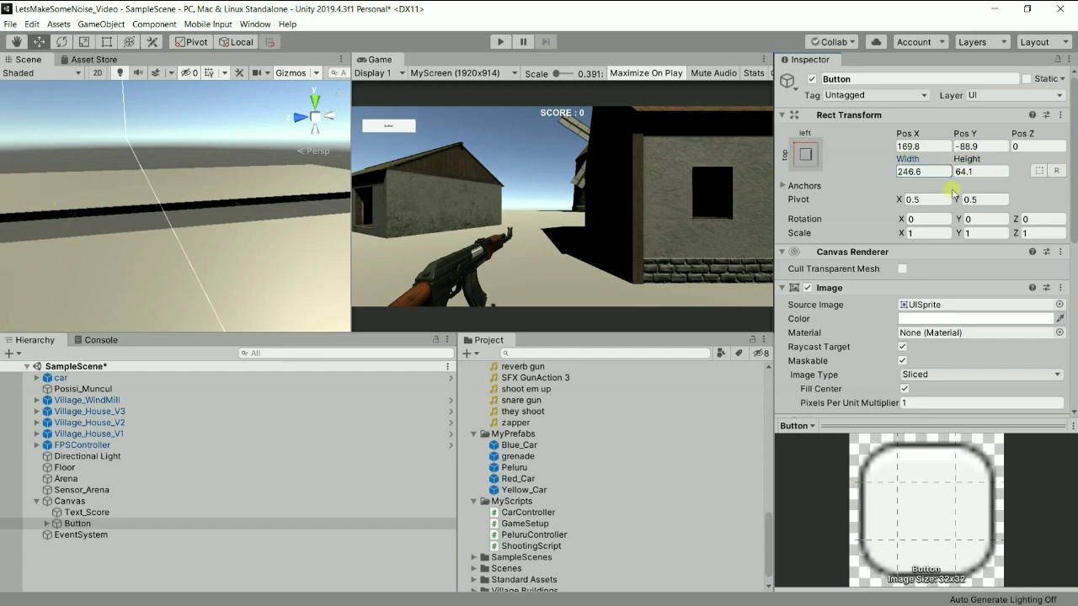
left_click(969, 160)
left_click_drag(970, 162, 983, 162)
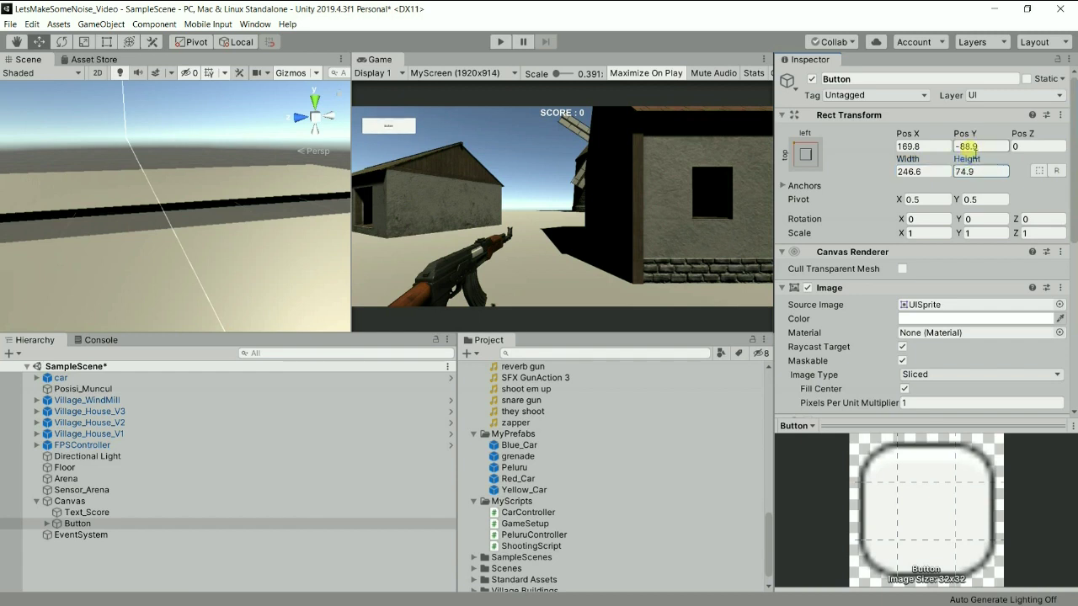
Reapply the top-left anchor and set the Button position to 141, -52.6
left_click(805, 155)
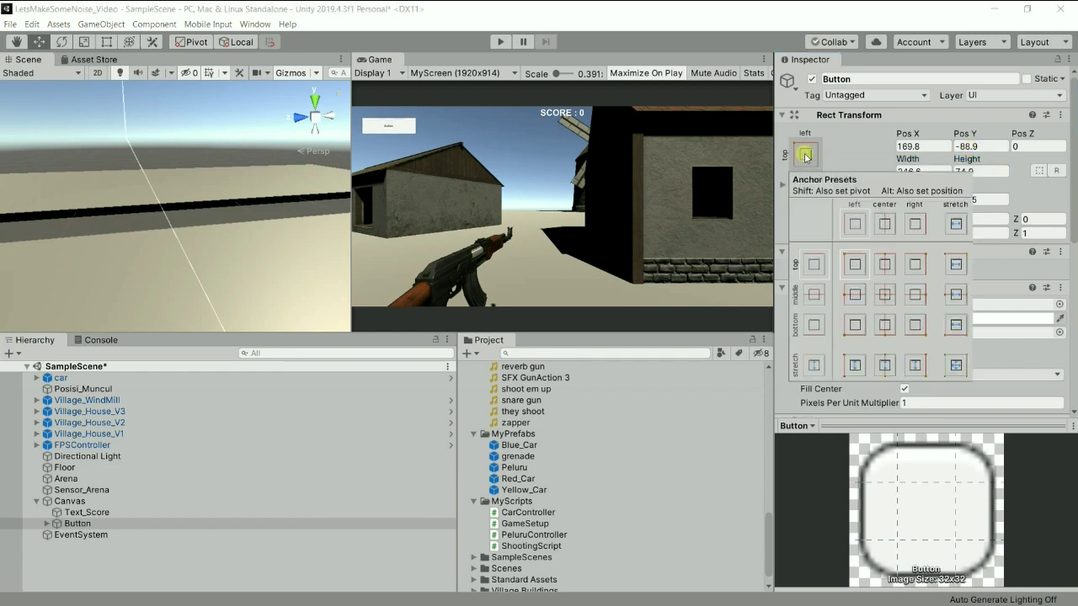
left_click(855, 263, "alt")
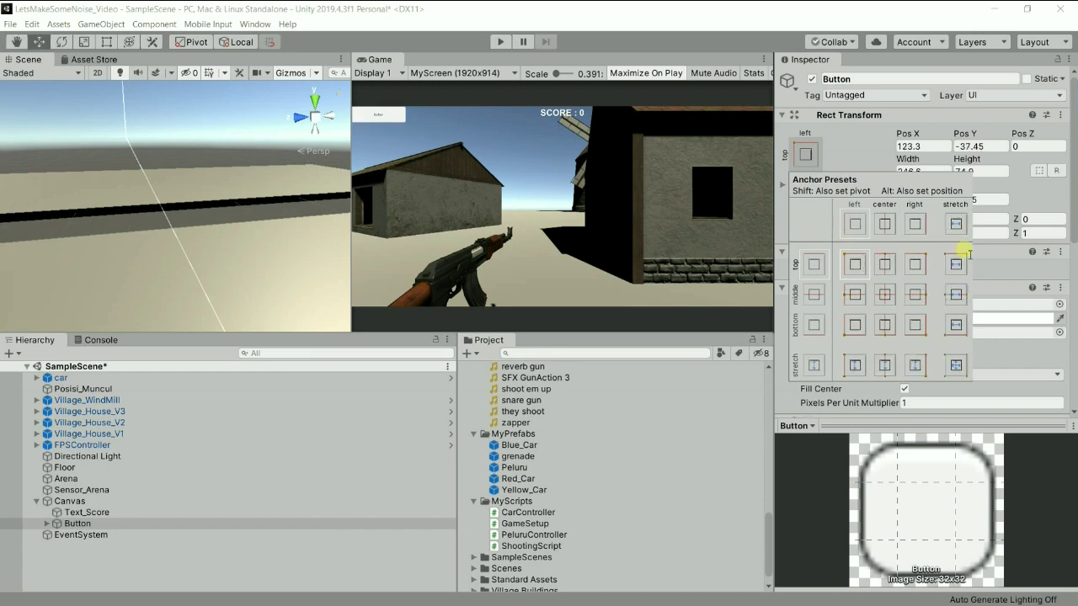
left_click(964, 137)
left_click_drag(965, 137, 920, 138)
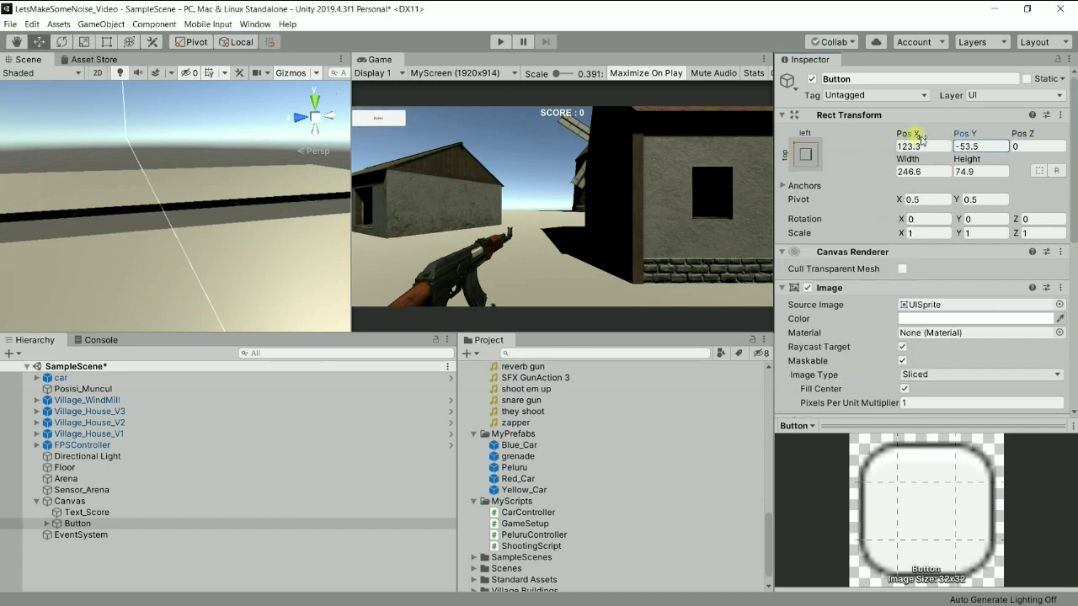
left_click_drag(905, 137, 918, 137)
key("BackSpace")
key("BackSpace")
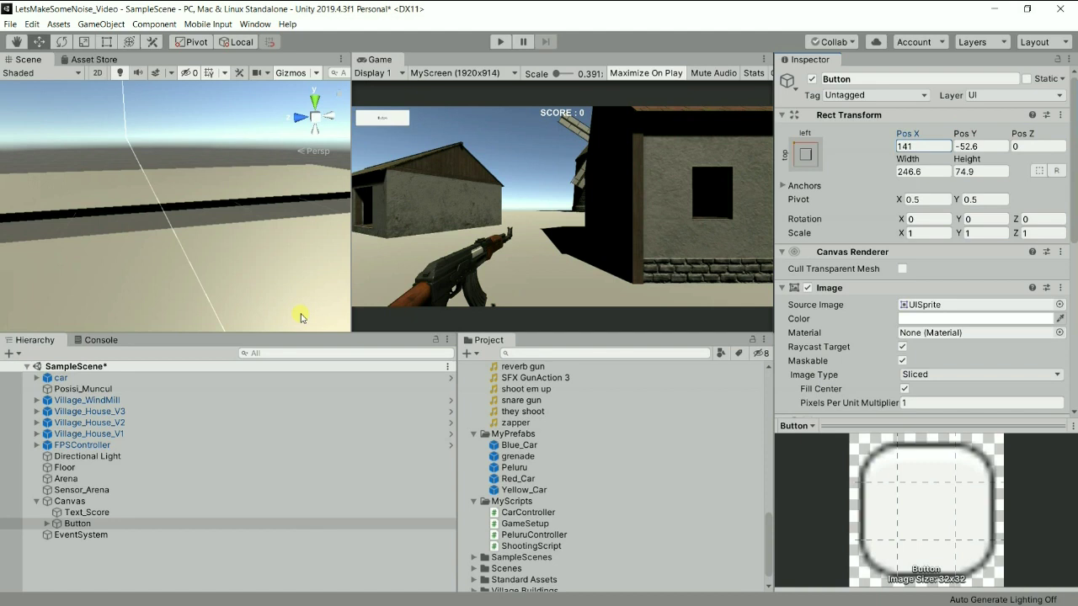
Select Text_Score and set its Pos Y to -48
left_click(94, 513)
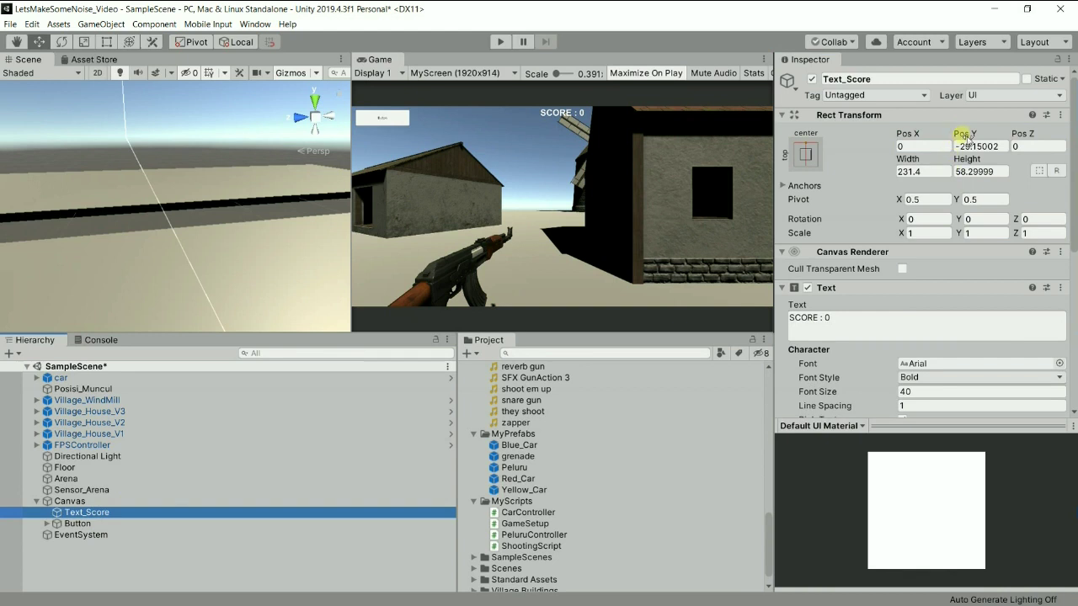
left_click_drag(966, 139, 931, 138)
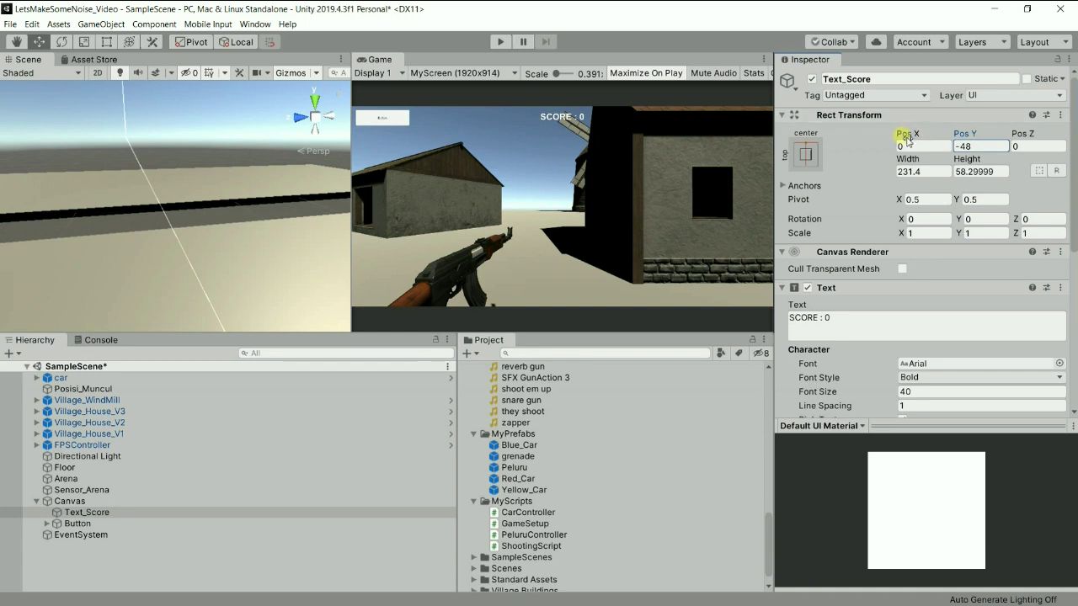
left_click(504, 42)
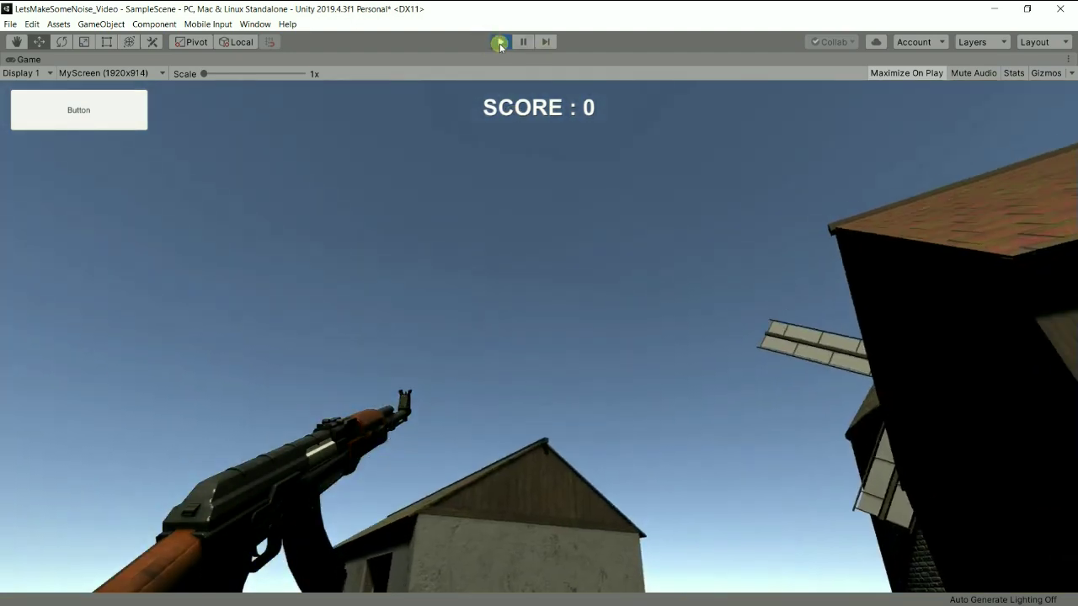
left_click(500, 41)
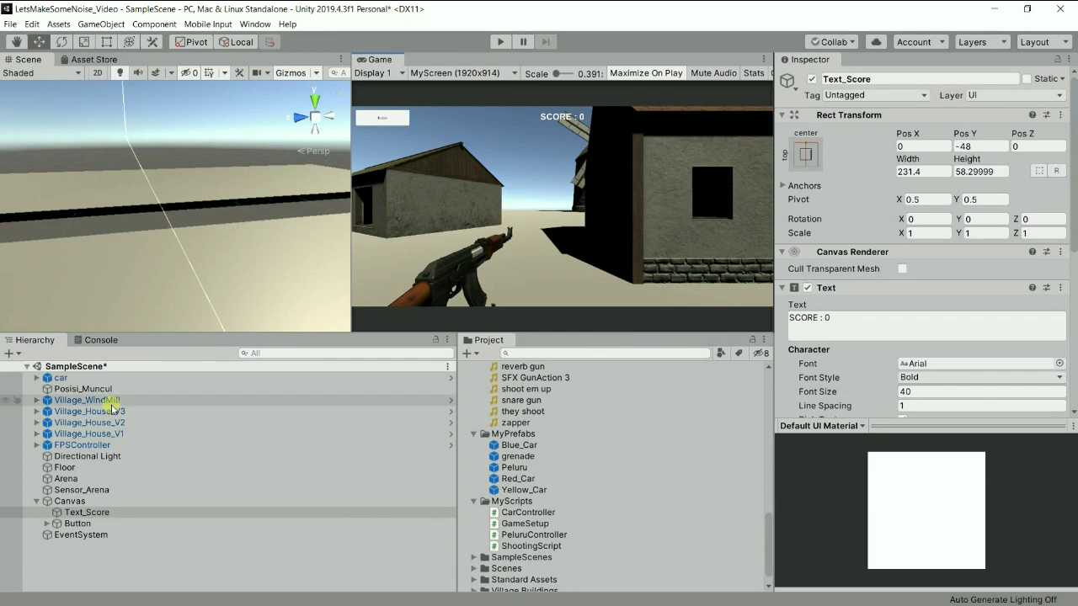
Rename the Button object to Button_Info and expand its children
left_click(77, 523)
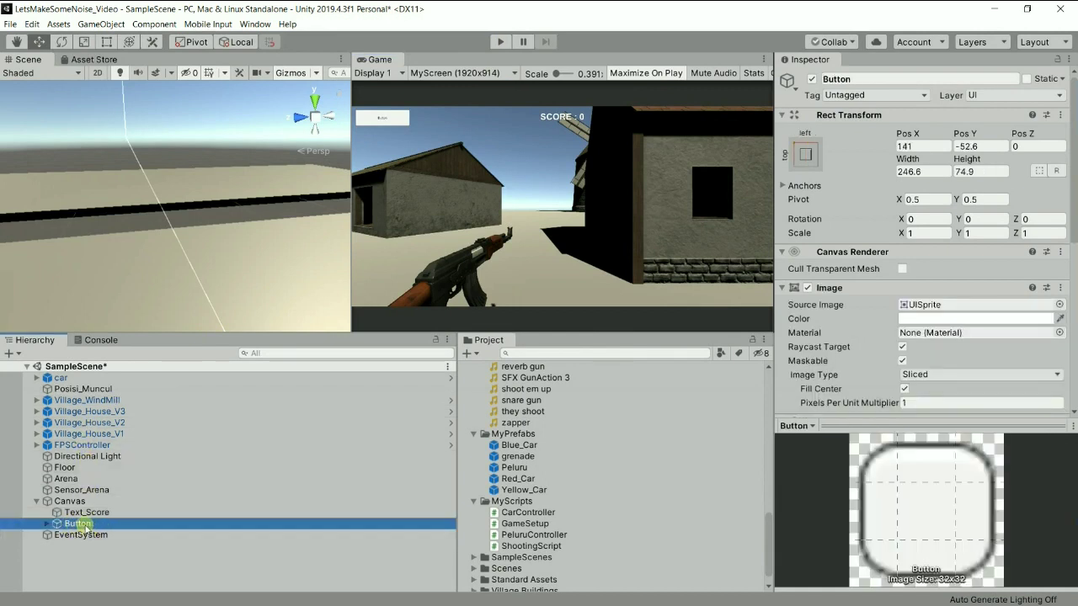
left_click(863, 79)
left_click(875, 78)
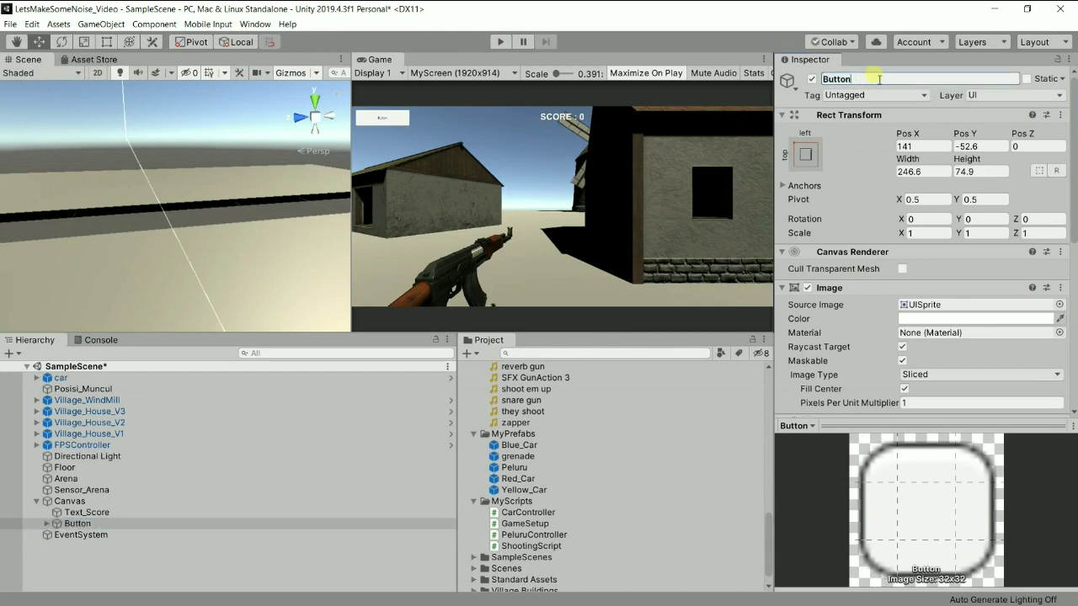
type("_Info")
key("Return")
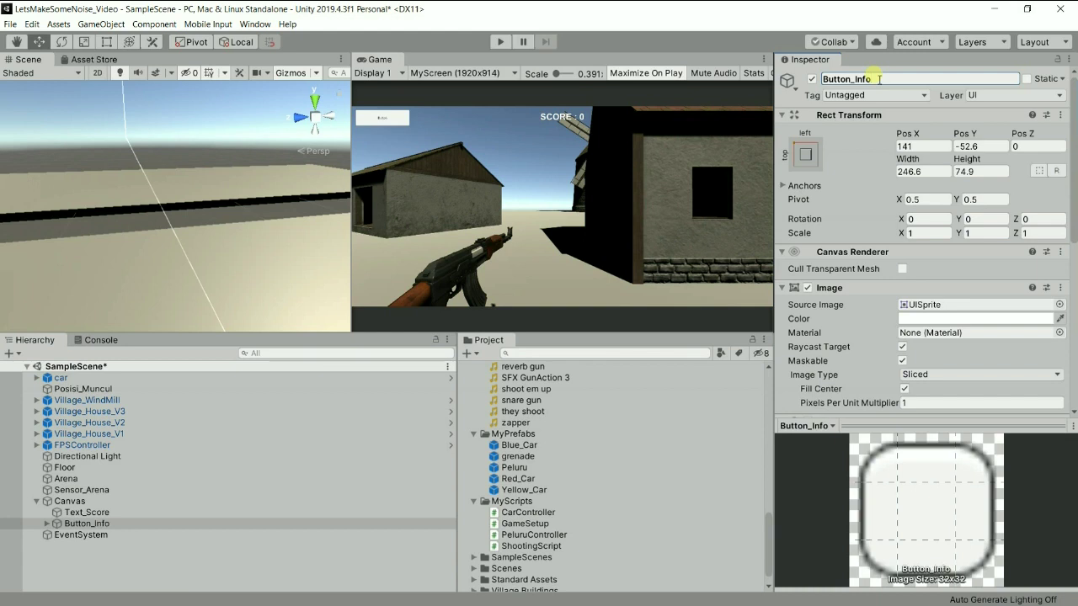
left_click(49, 524)
Select Button_Info's Text child and replace its label with SHOW INFO
left_click(45, 523)
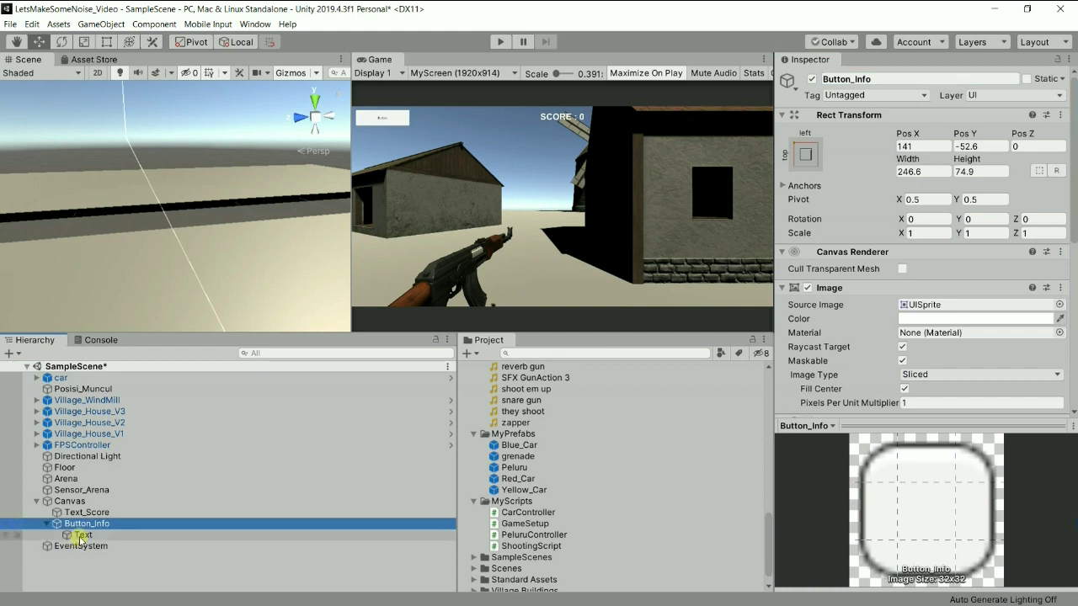
left_click(81, 536)
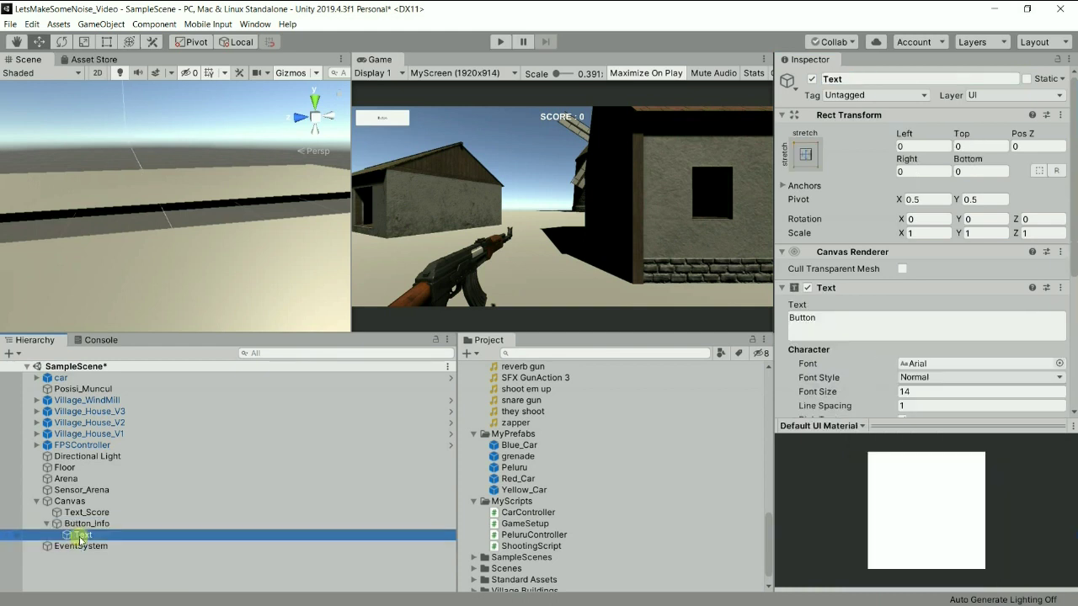
left_click(832, 325)
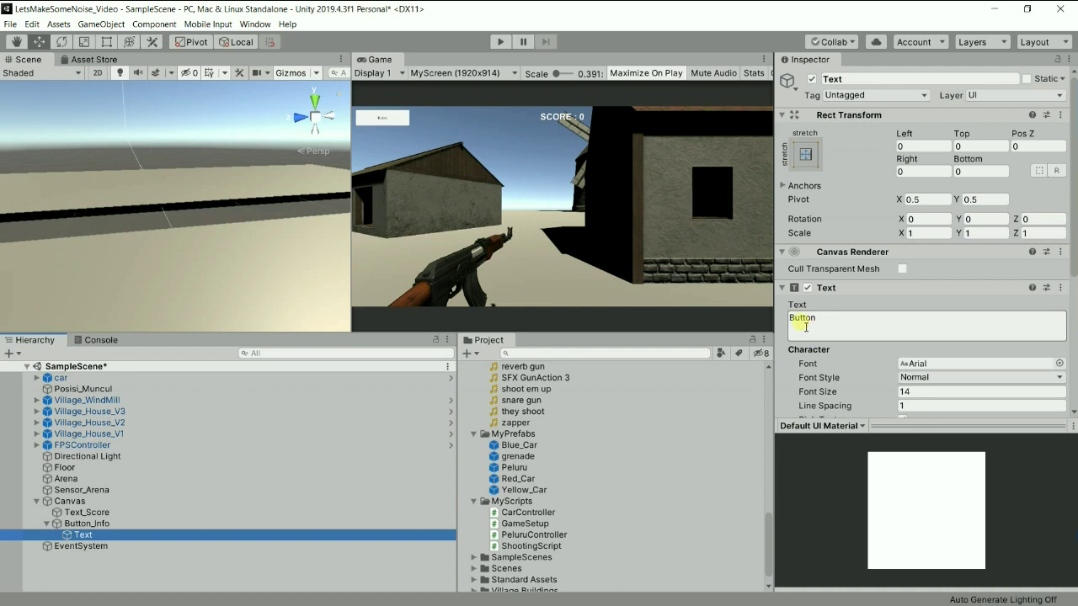
left_click(839, 328)
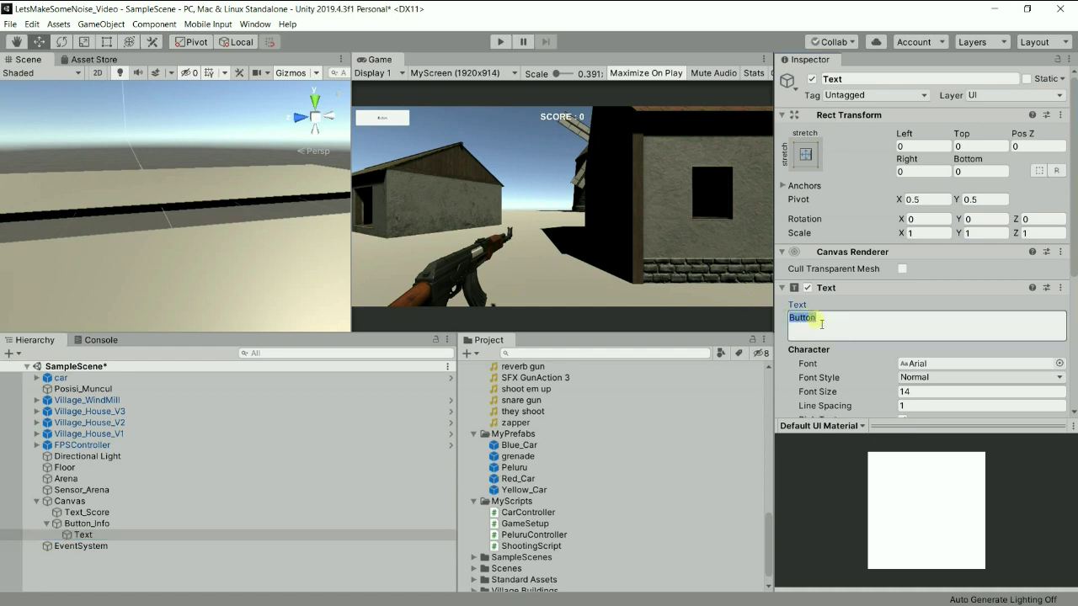
type("Sh")
key("BackSpace")
key("BackSpace")
type("SHOW INFO")
Scroll the Text properties and select the font size value 14
scroll(951, 302, "down", 5)
scroll(981, 164, "up", 5)
scroll(967, 183, "down", 5)
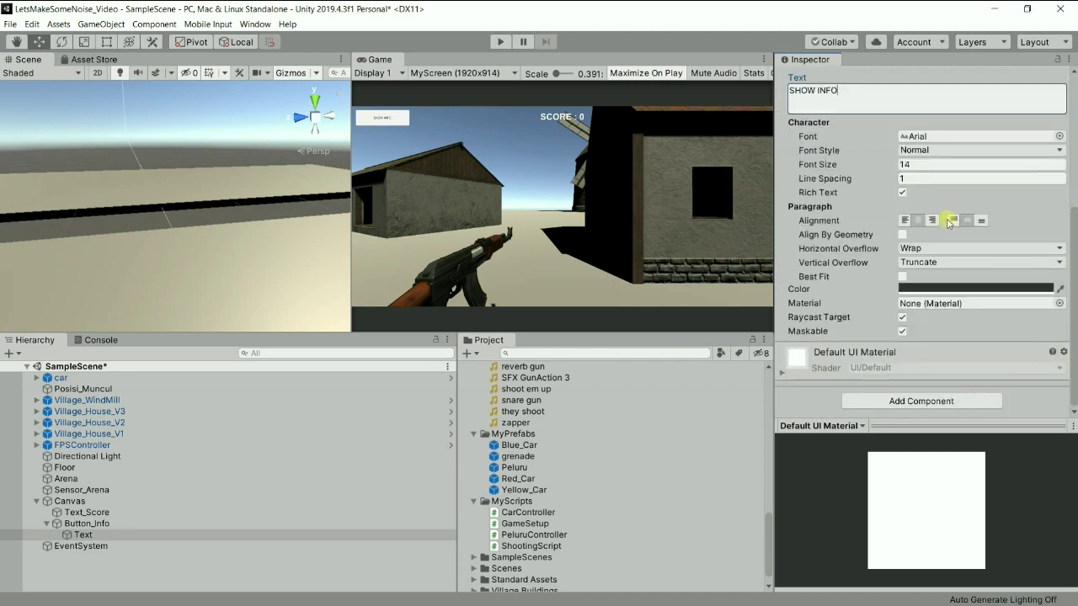
key("super+plus")
left_click(939, 165)
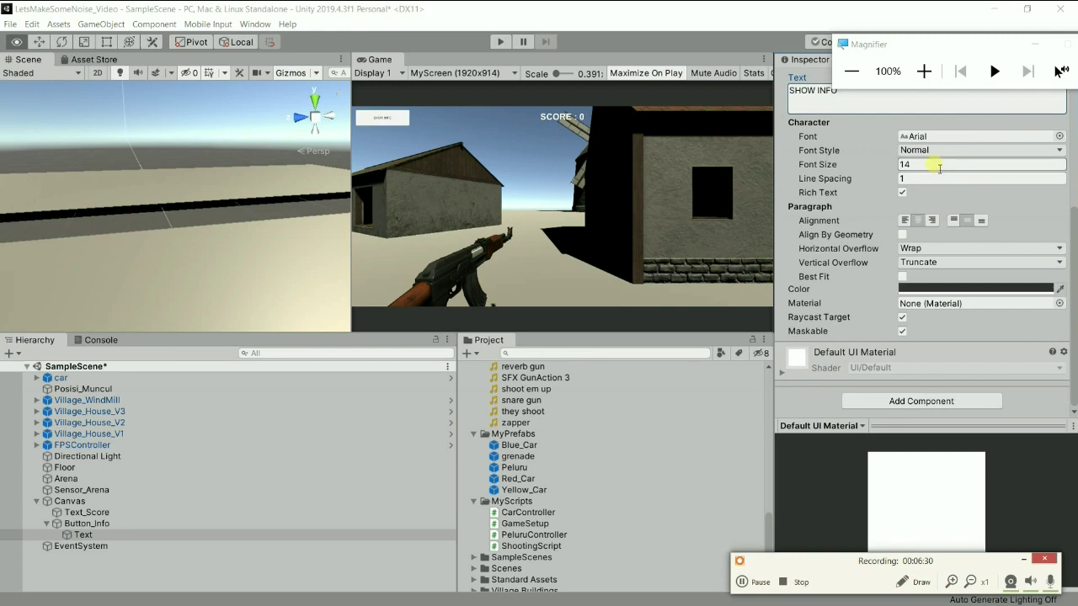
left_click(938, 166)
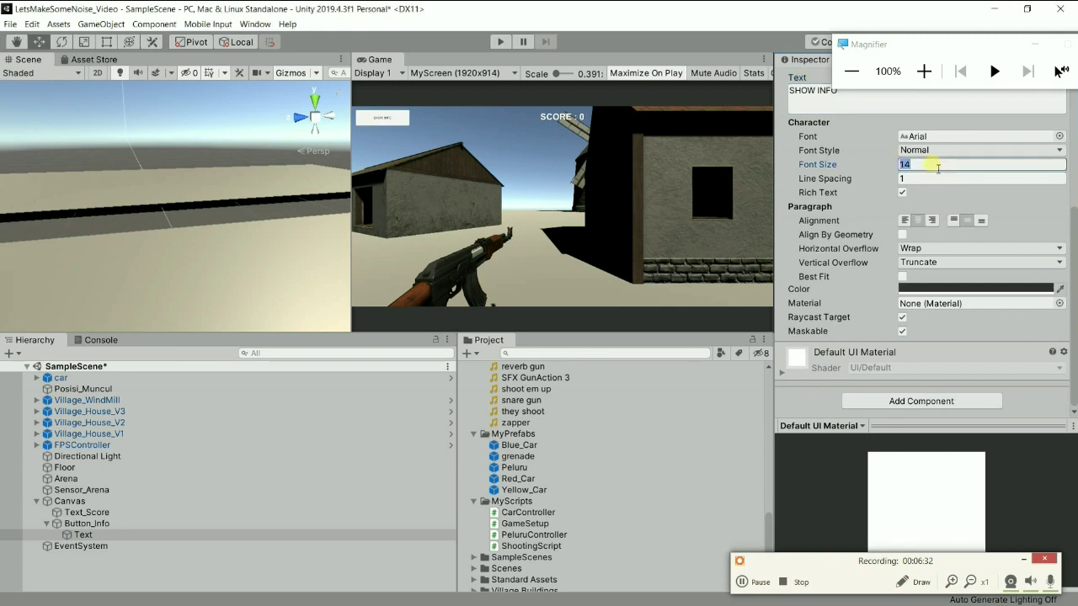
Set the SHOW INFO label to font size 21 and Bold font style
type("21")
left_click(965, 154)
left_click(966, 179)
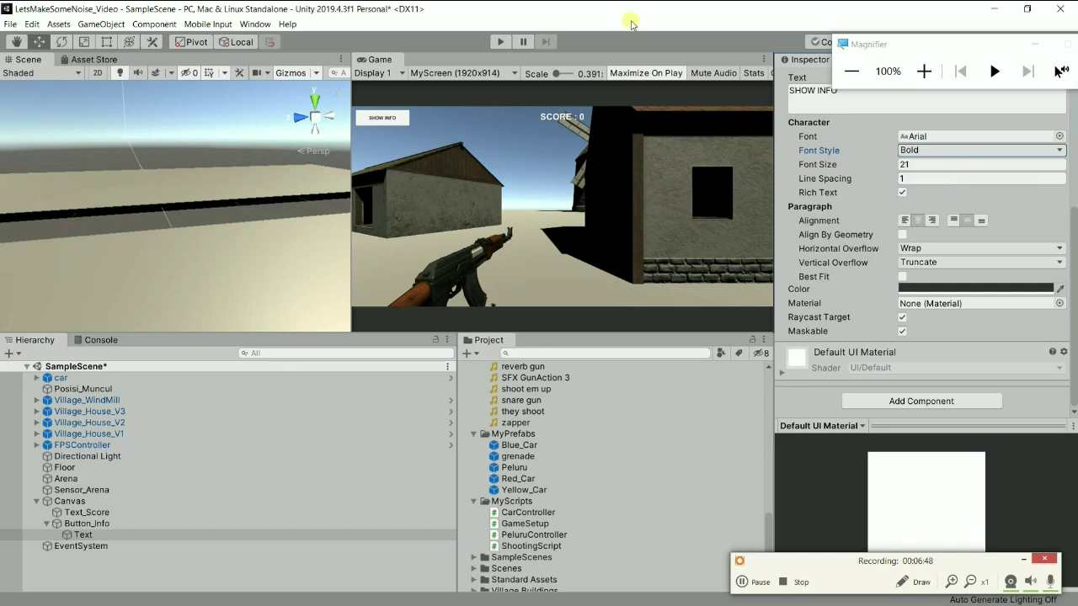
Preview the label in Play mode, then raise its font size to 30
left_click(499, 42)
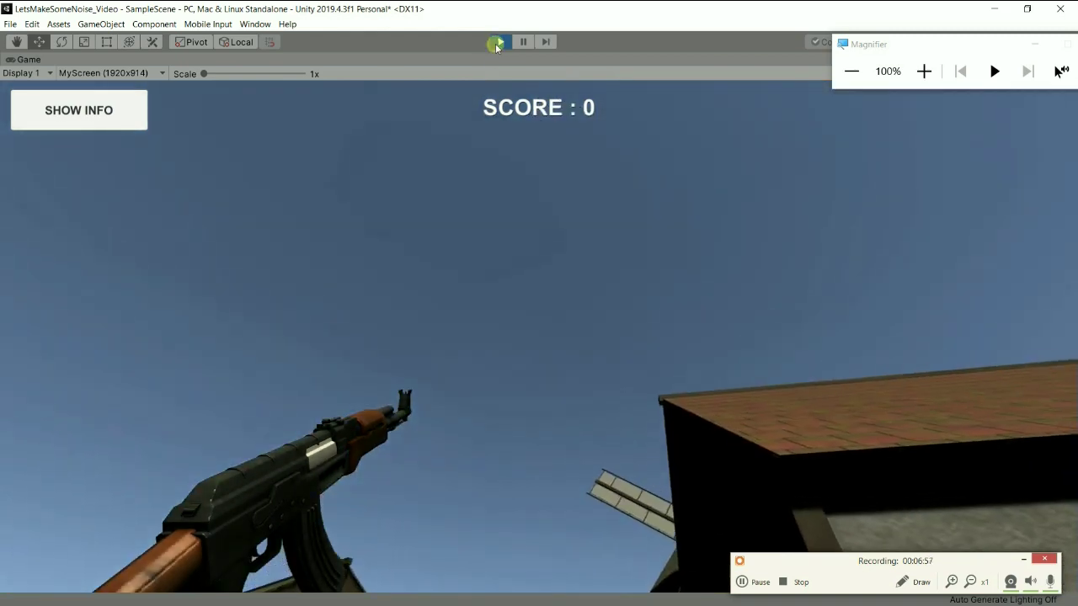
left_click(499, 42)
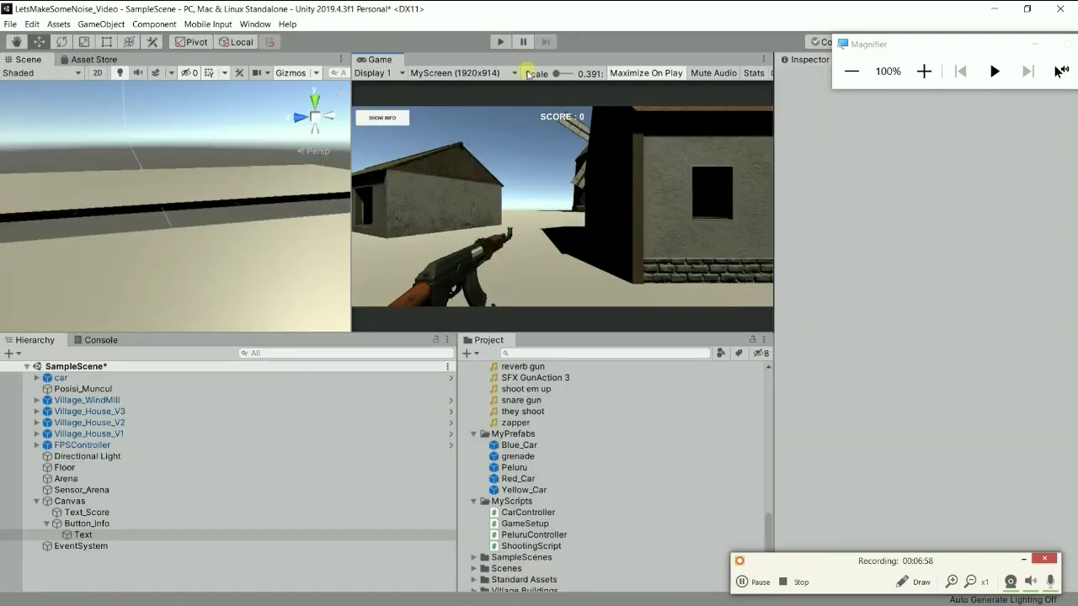
left_click(933, 322)
type("30")
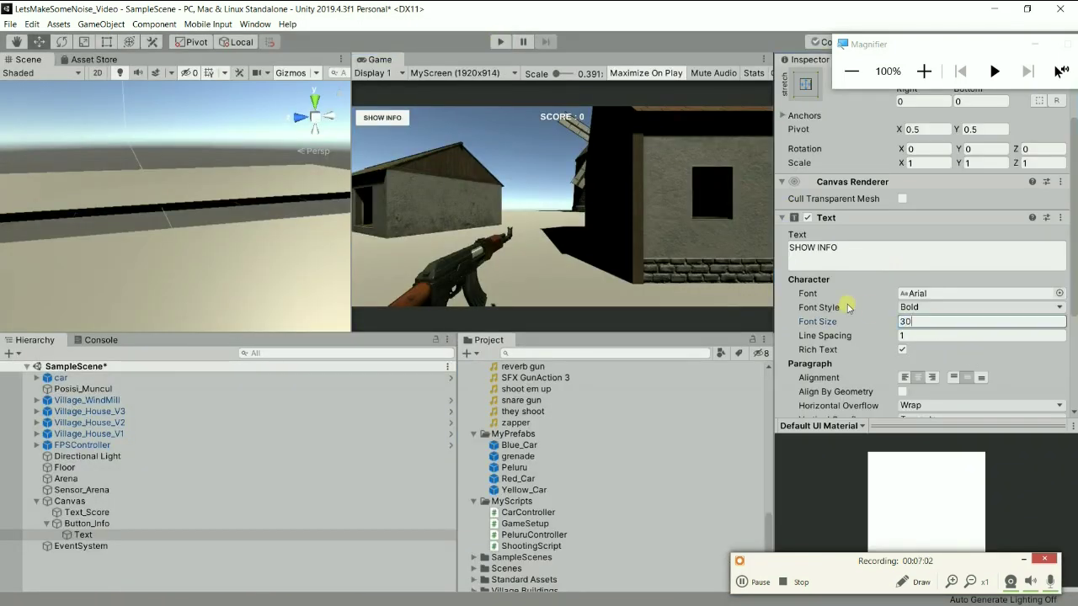
left_click(497, 43)
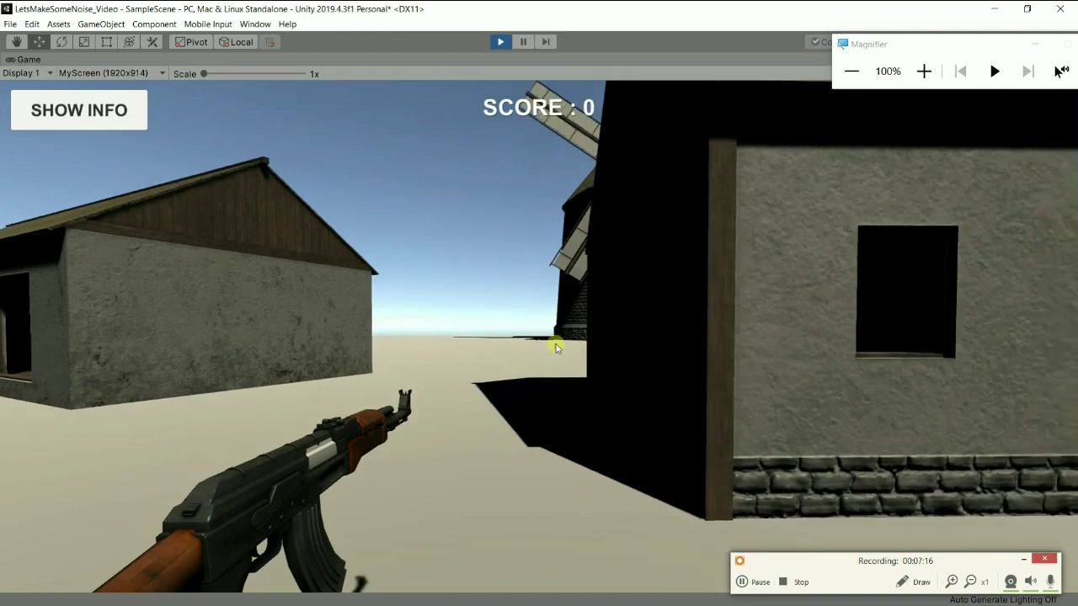
mouse_move(191, 263)
left_click(96, 113)
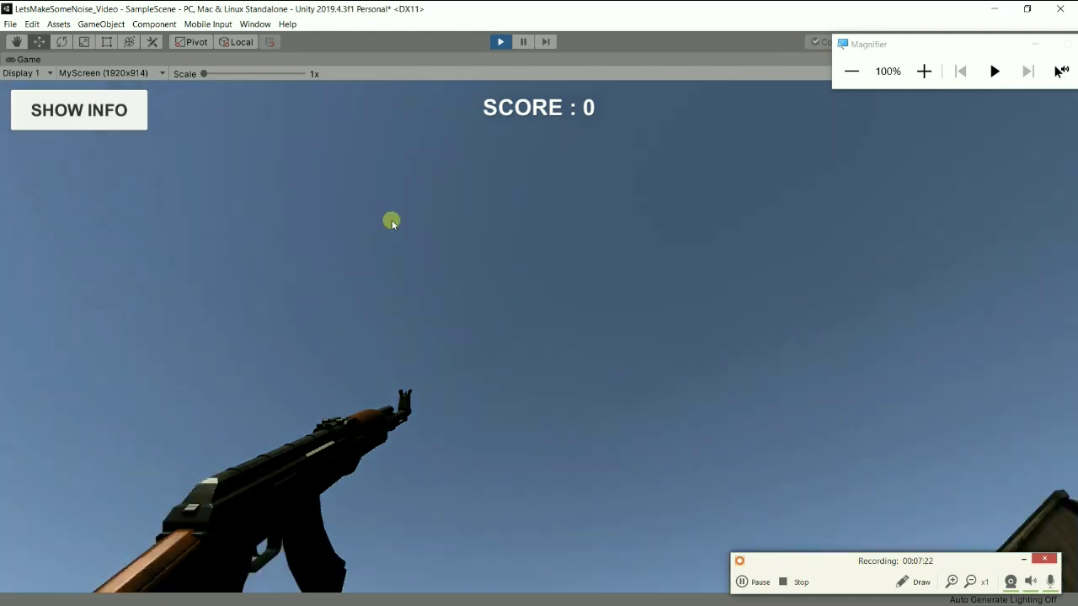
left_click(80, 110)
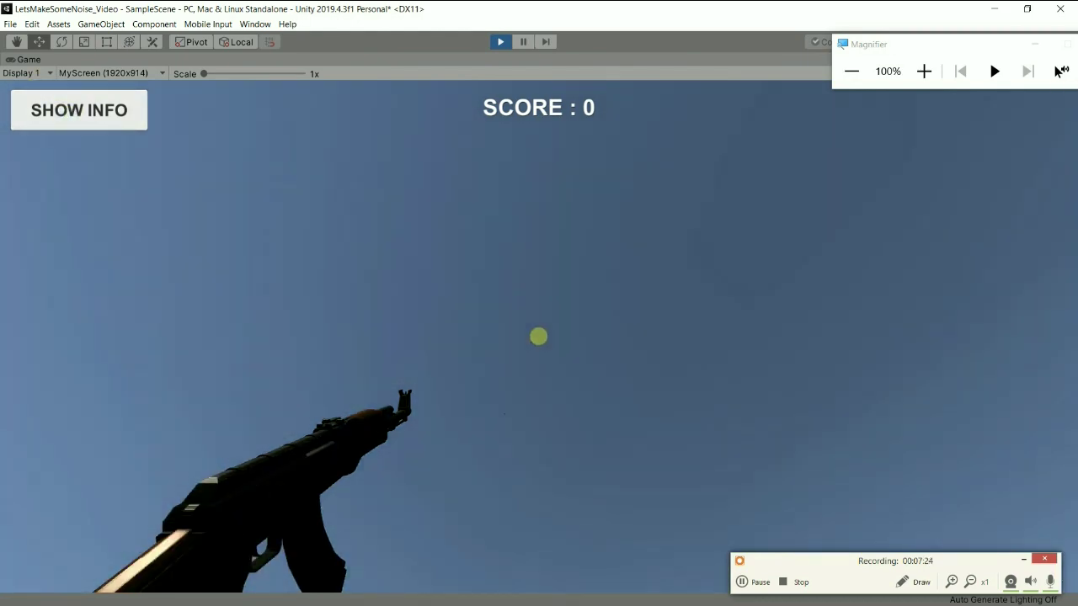
left_click(93, 112)
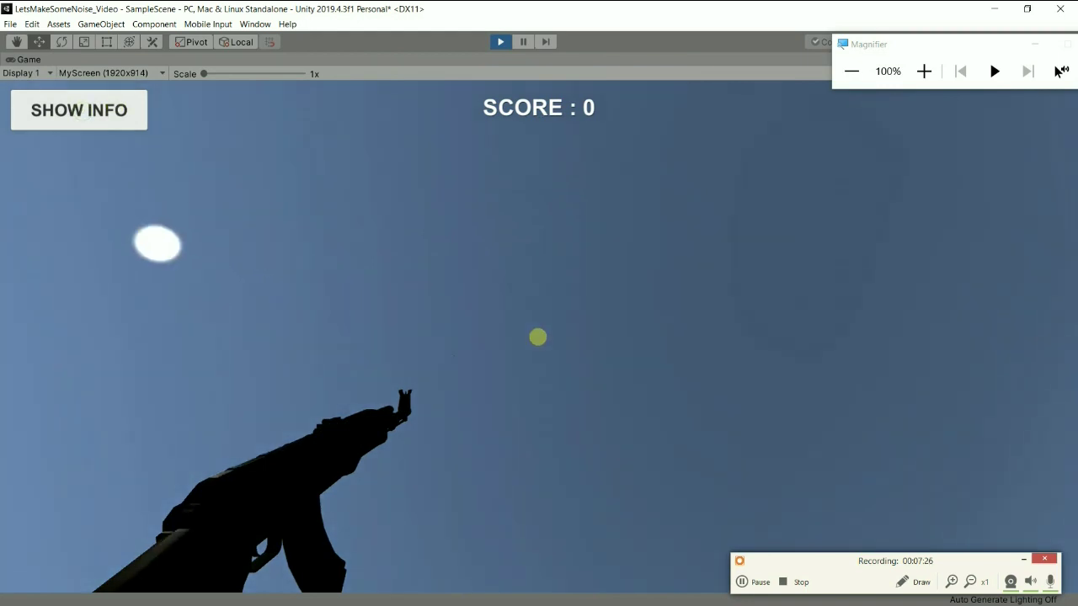
left_click(501, 42)
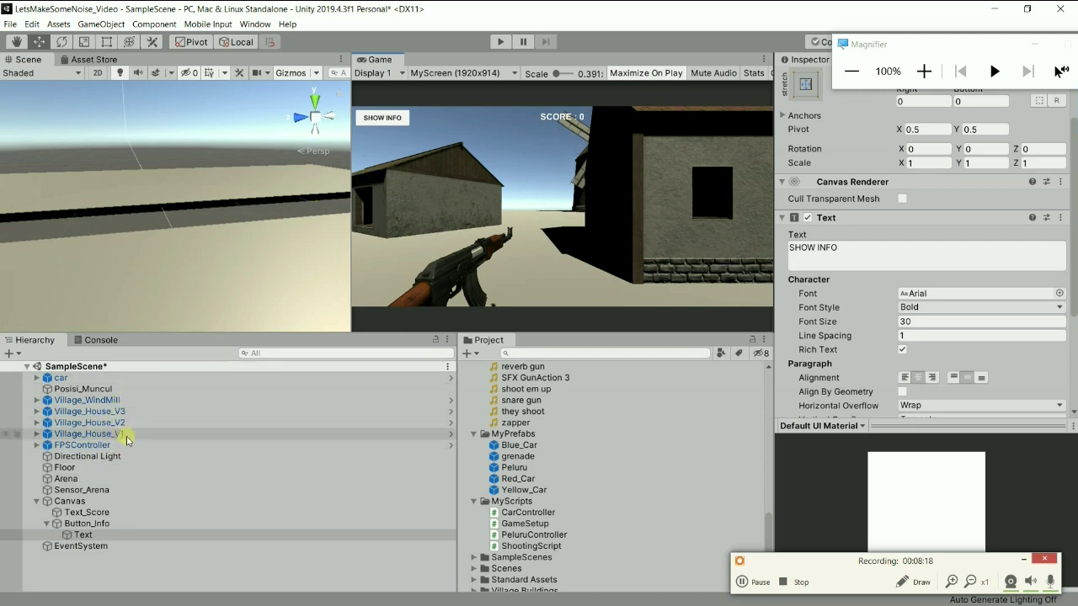
Create an empty child GameObject under Canvas and rename it Panel_Info
right_click(74, 501)
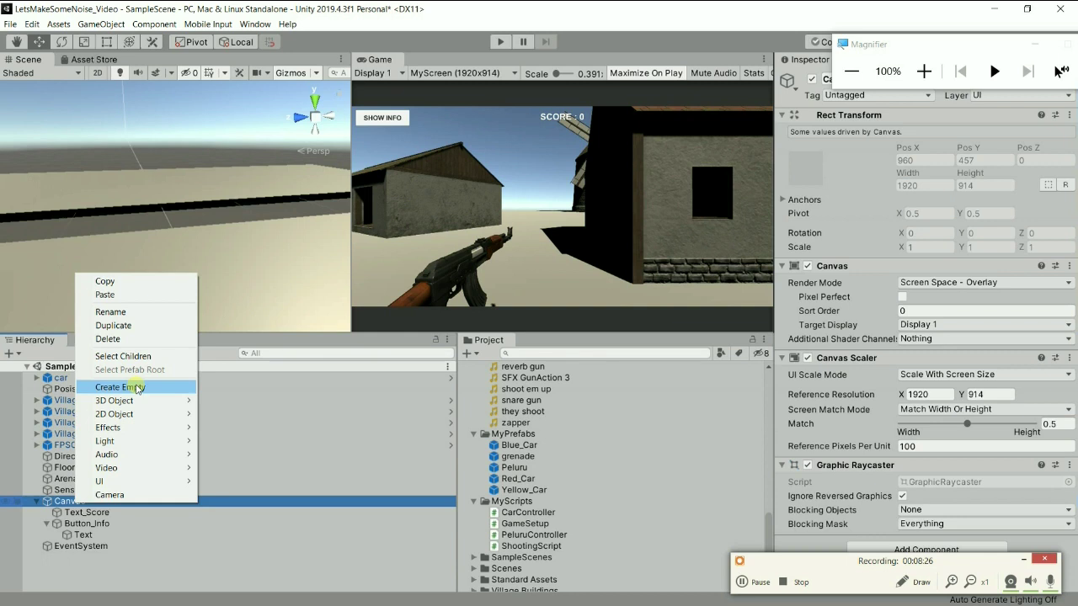
left_click(136, 388)
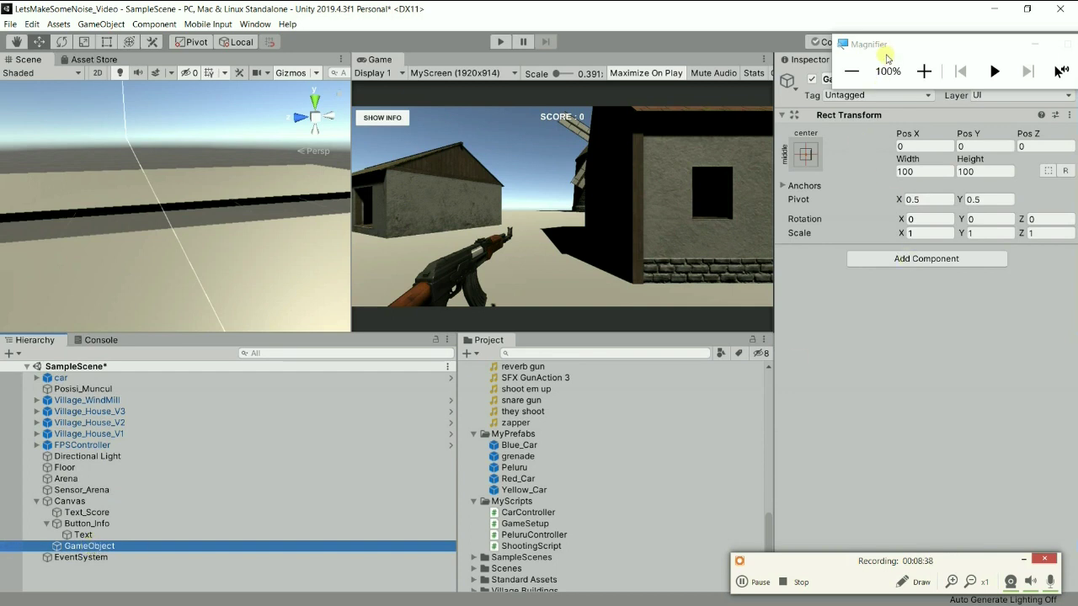
left_click_drag(894, 44, 946, 371)
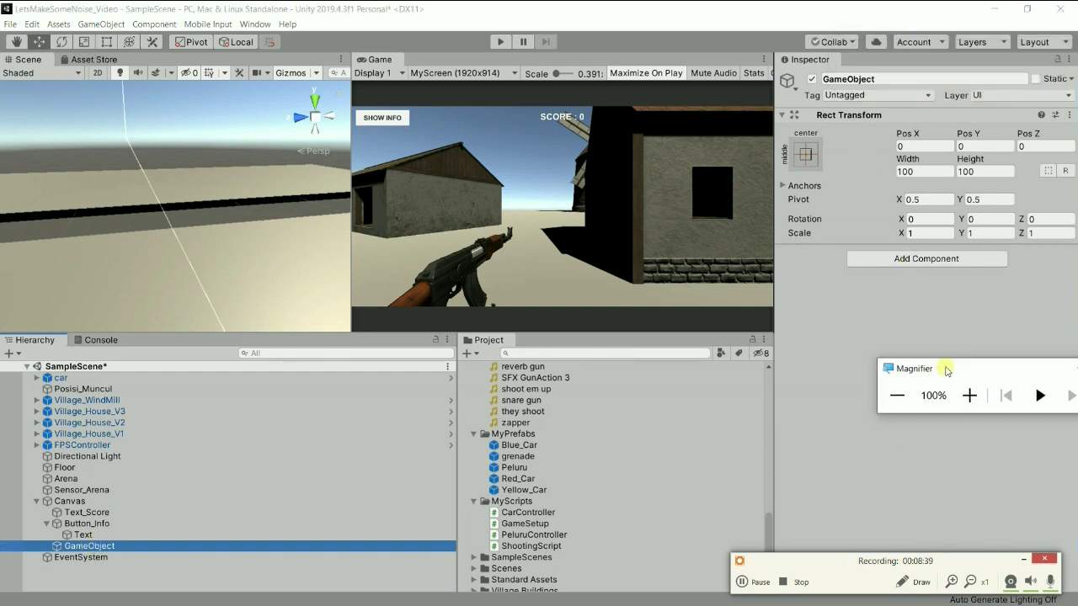
left_click(916, 78)
type("p")
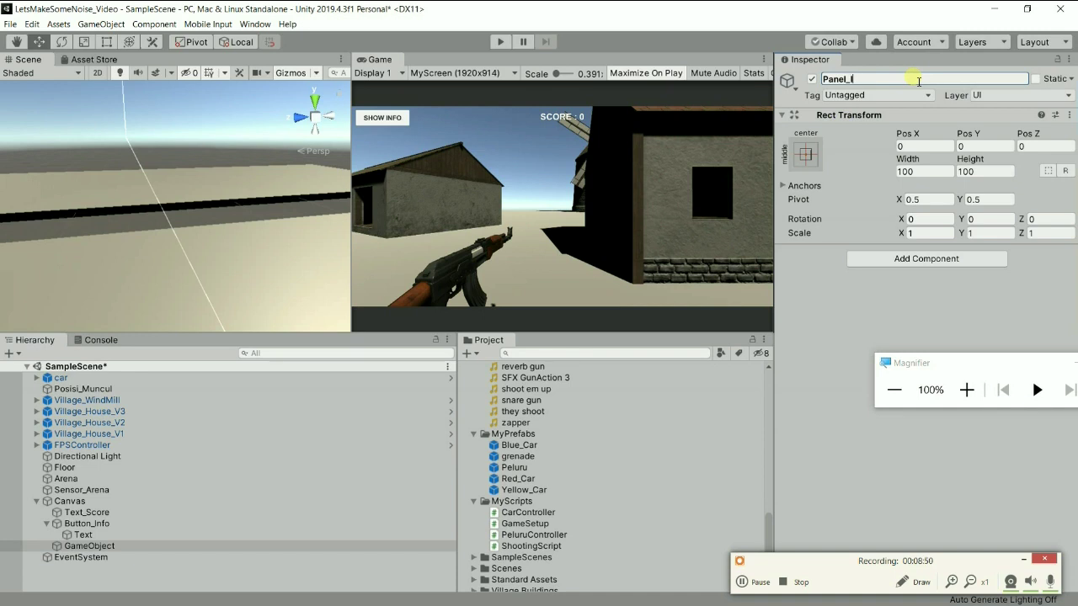
key("Return")
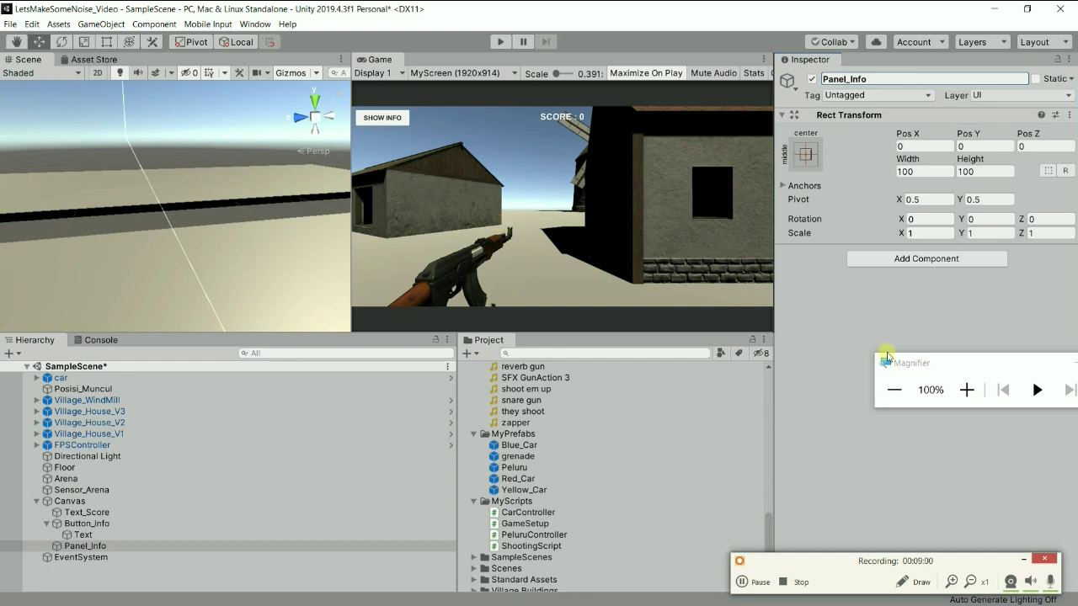
mouse_move(939, 369)
left_mouse_down()
mouse_move(958, 406)
mouse_move(939, 484)
left_mouse_up()
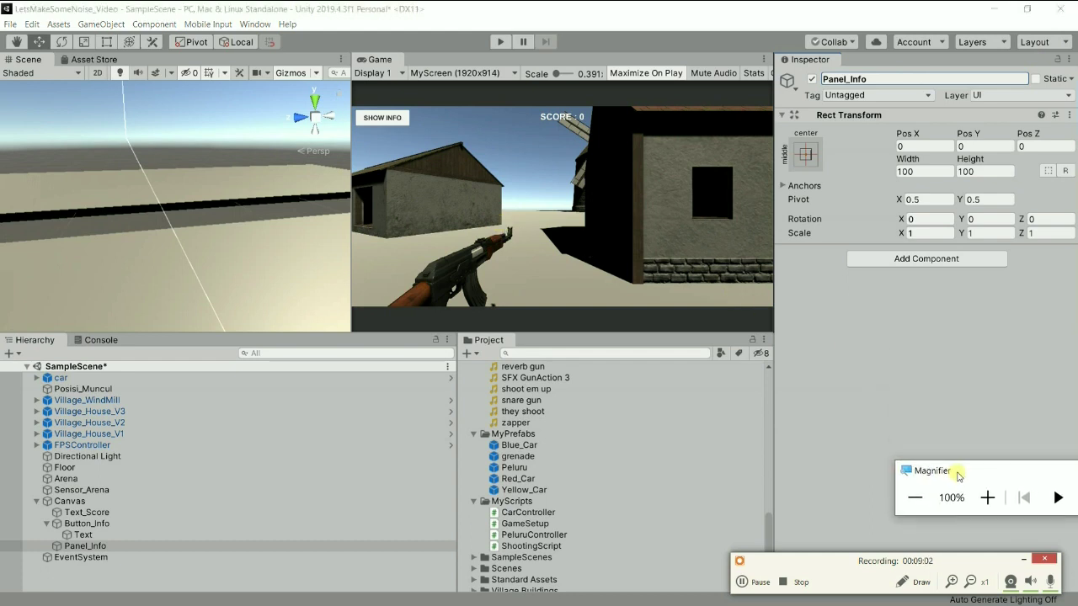
Search components for 'im' and add an Image component to Panel_Info
left_click(911, 262)
left_click(910, 263)
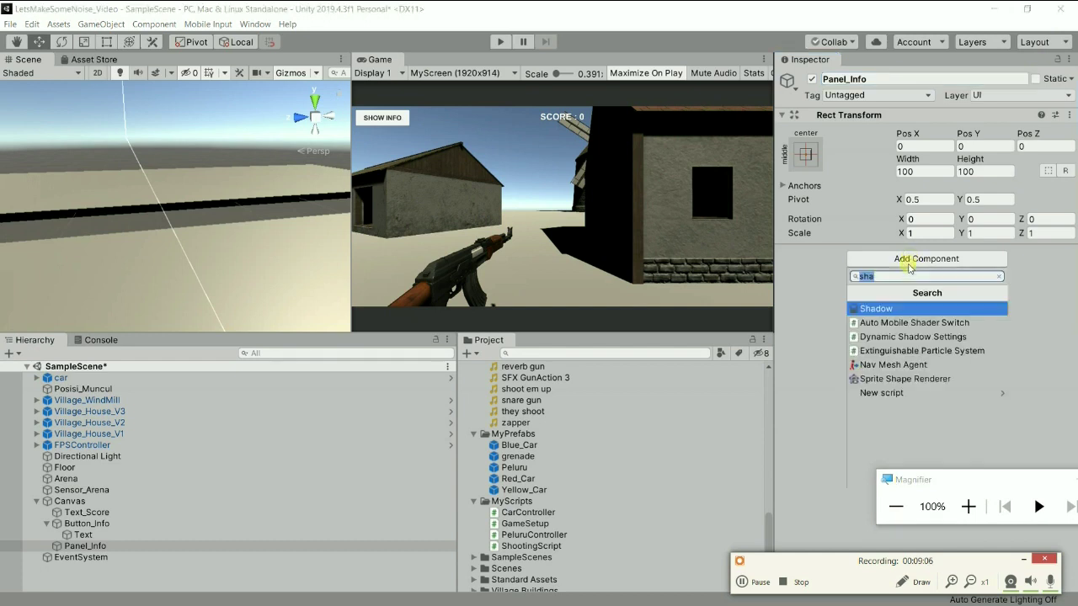
left_click(887, 276)
type("im")
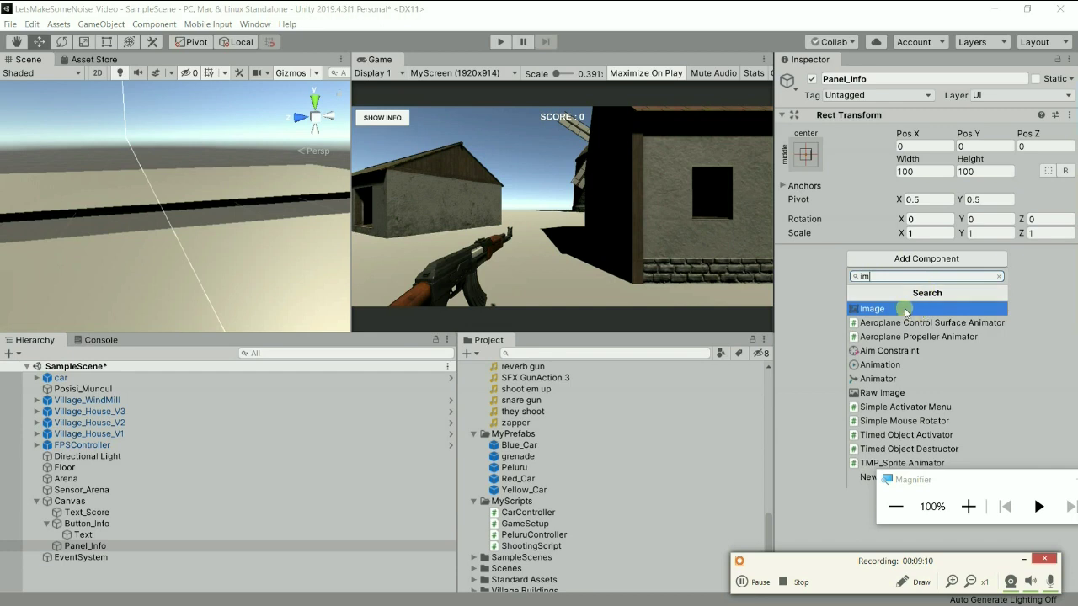
left_click(884, 309)
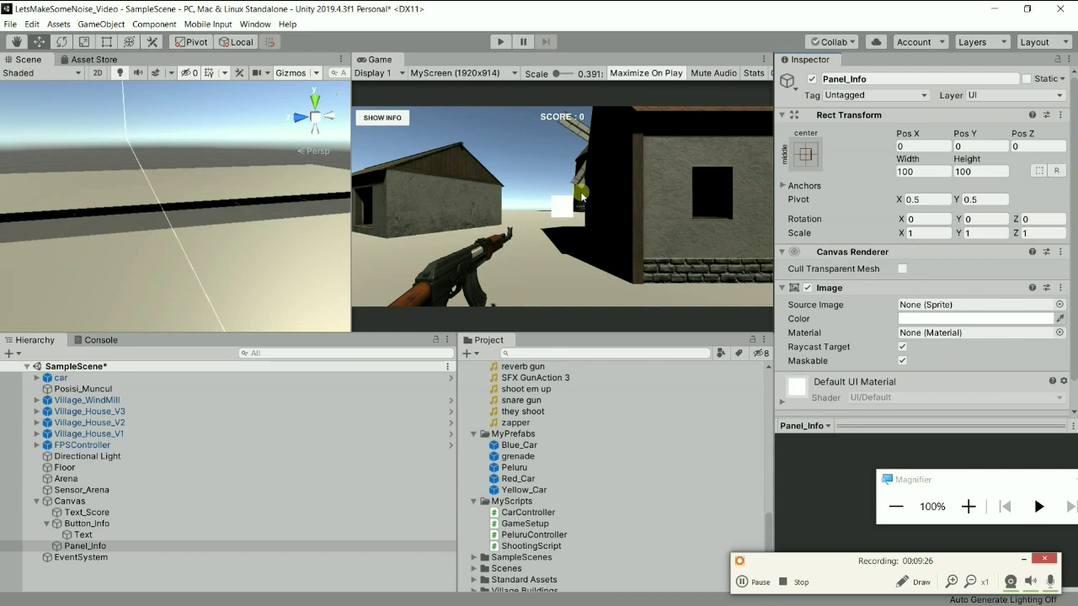
Pick a yellow hue for the Panel_Info Image colour in the colour picker
left_click(920, 320)
left_click(892, 165)
left_click_drag(892, 165, 896, 170)
left_click_drag(872, 209, 889, 204)
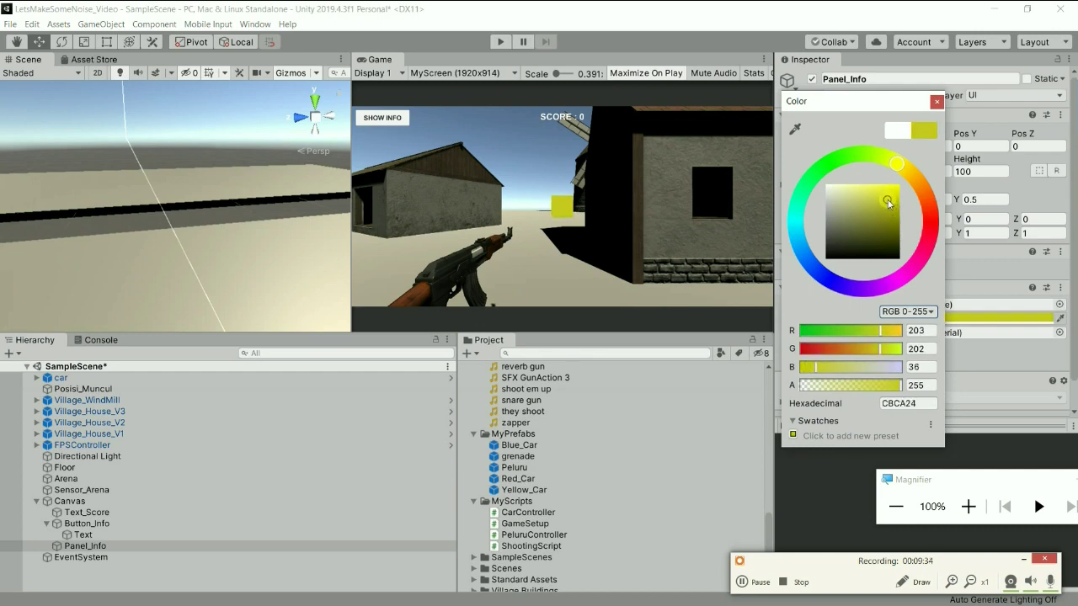
left_click(802, 254)
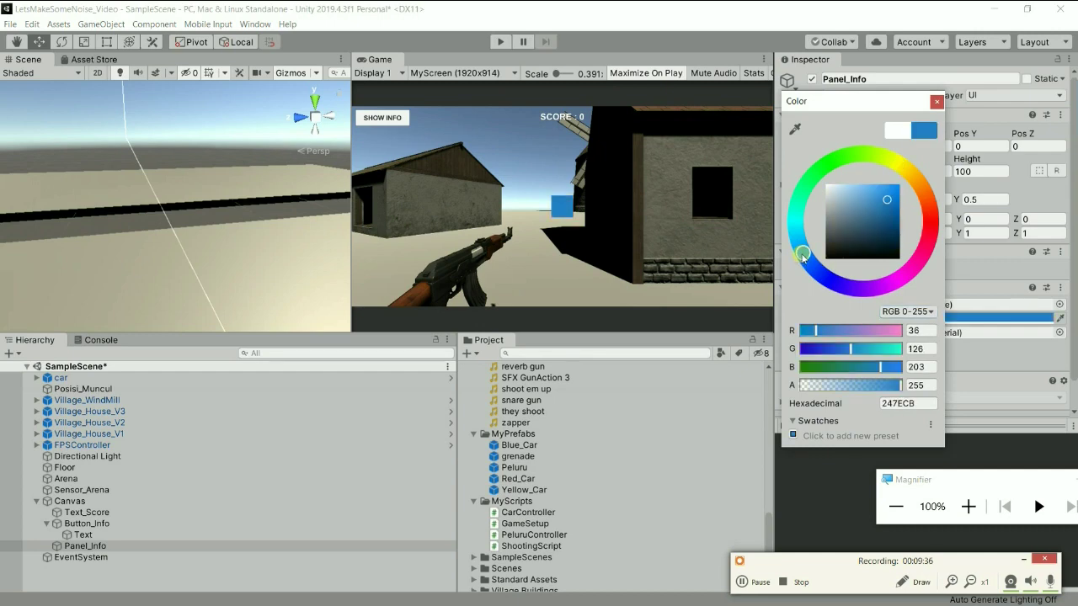
left_click(902, 171)
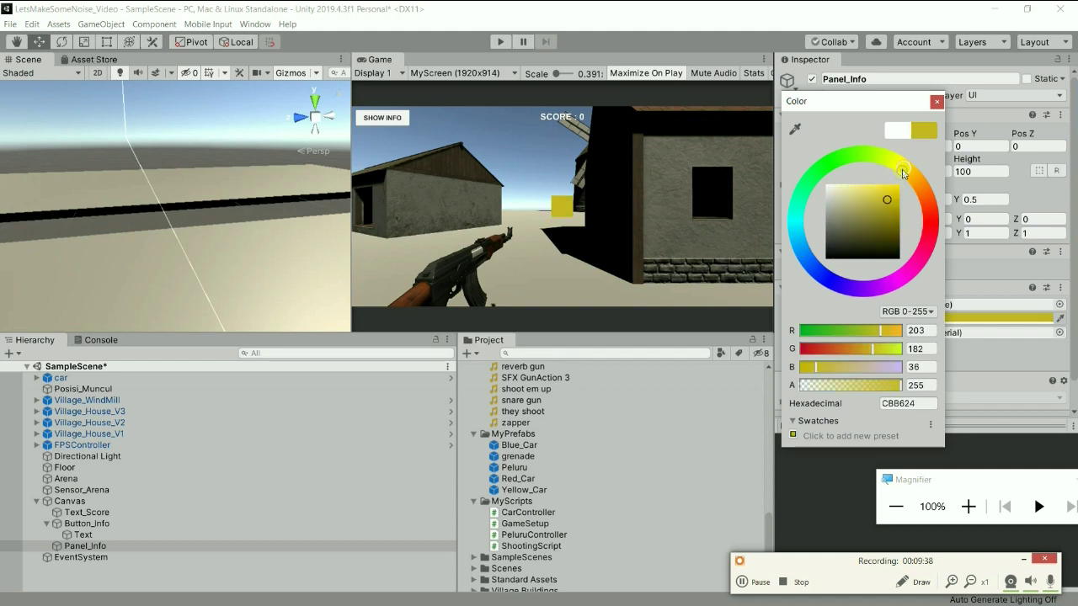
left_click_drag(905, 172, 896, 167)
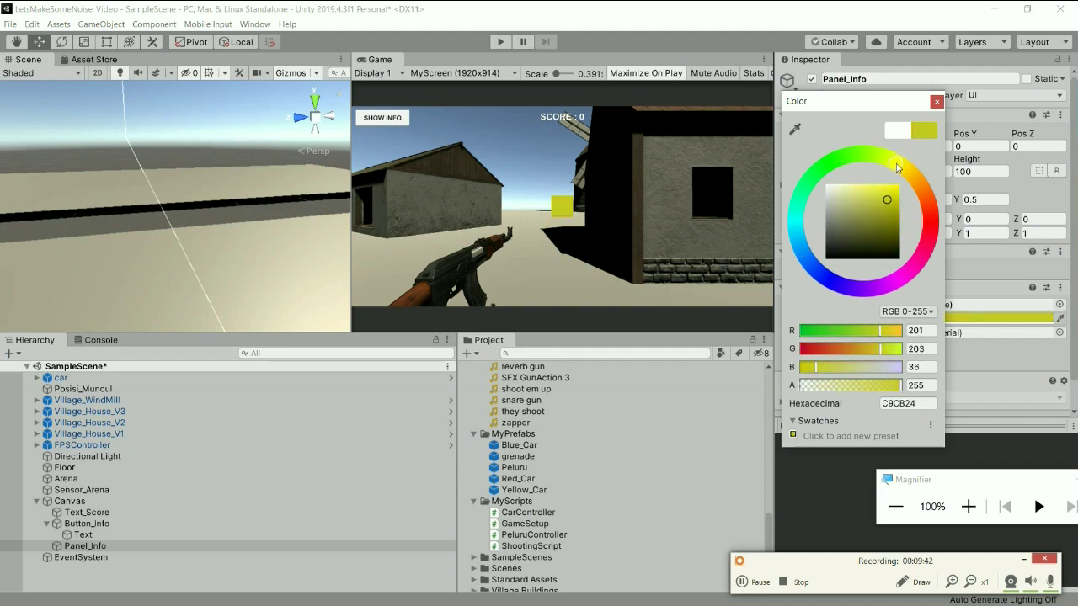
left_click_drag(896, 167, 894, 166)
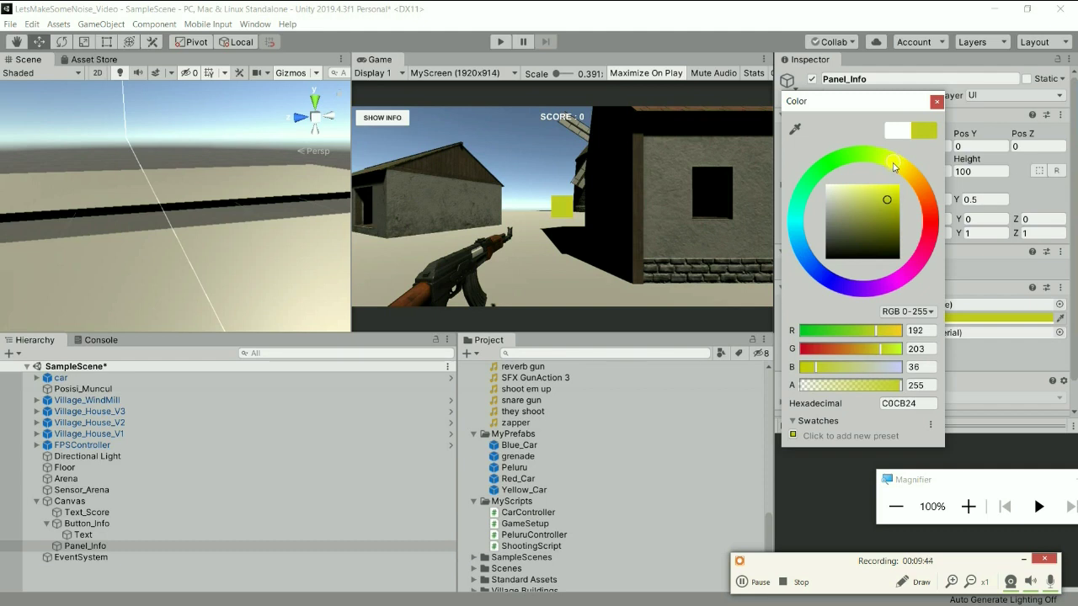
left_click_drag(894, 160, 896, 165)
Lighten it to pale yellow D8DE66 and preview the square in Play mode
left_click(867, 195)
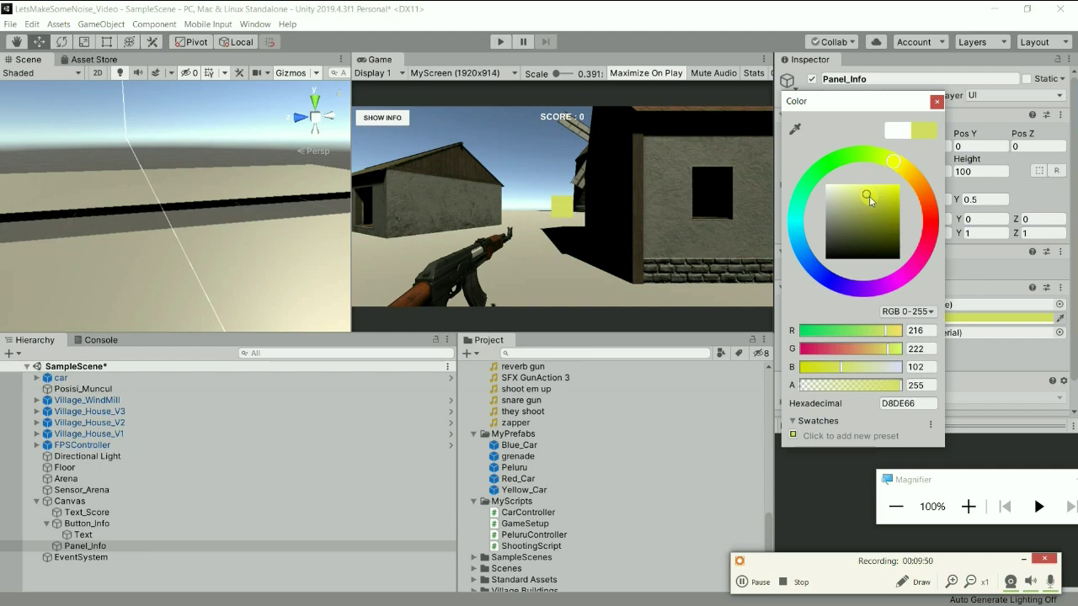
left_click(937, 102)
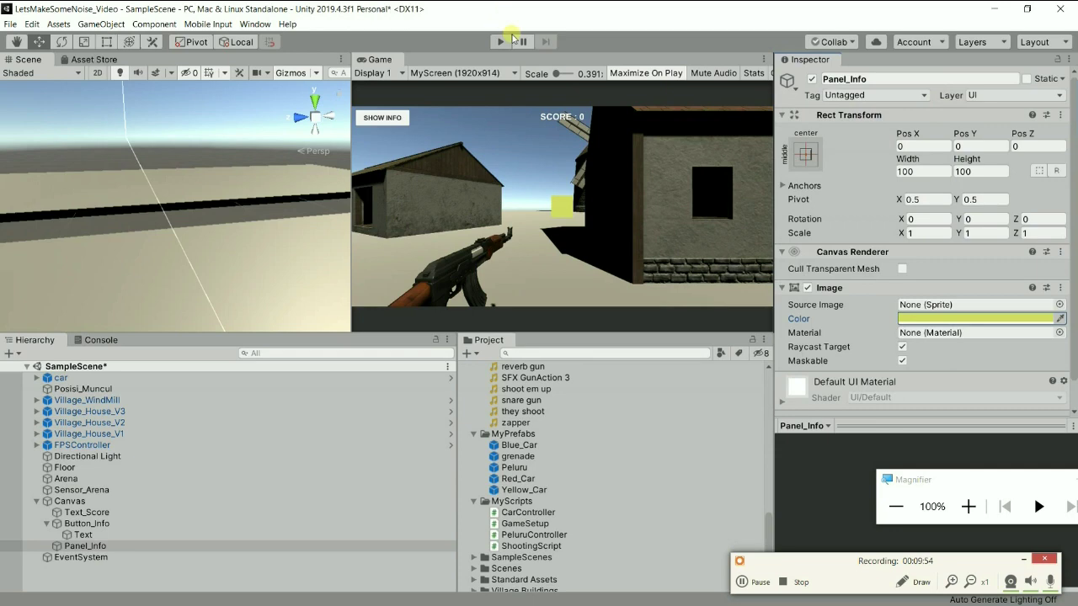
left_click(501, 41)
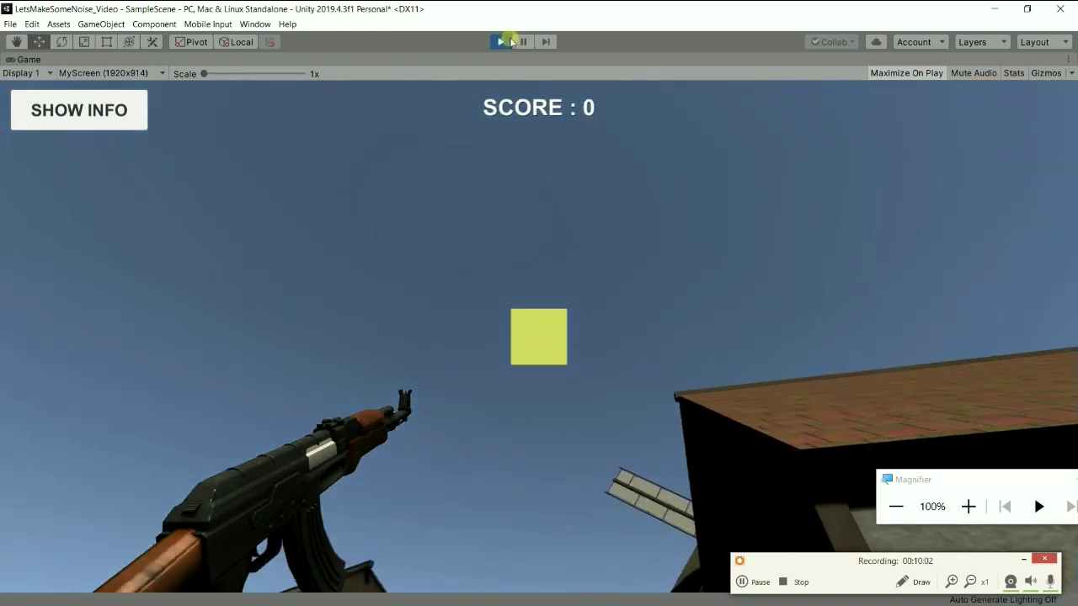
left_click(501, 42)
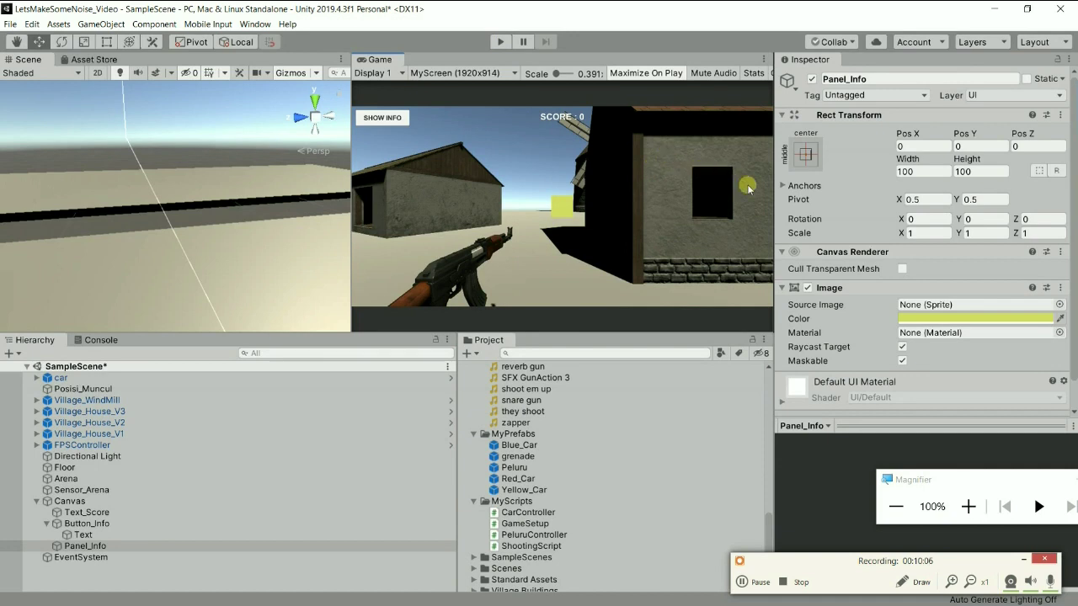
Recolour the Panel_Info Image to green 27A918, adjusting hue and saturation
left_click(975, 319)
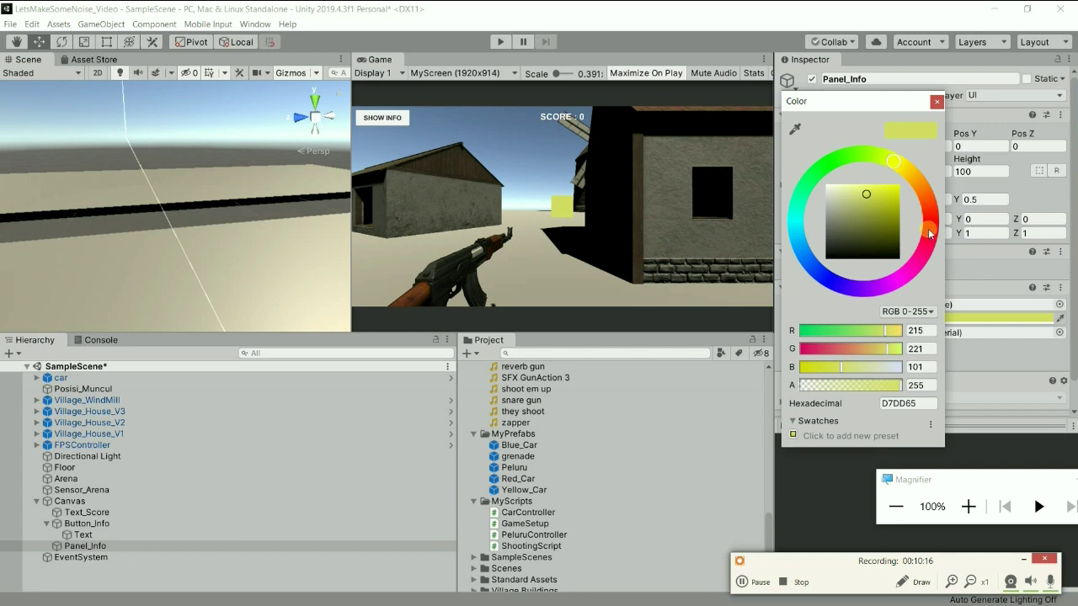
left_click(924, 187)
left_click_drag(924, 187, 926, 197)
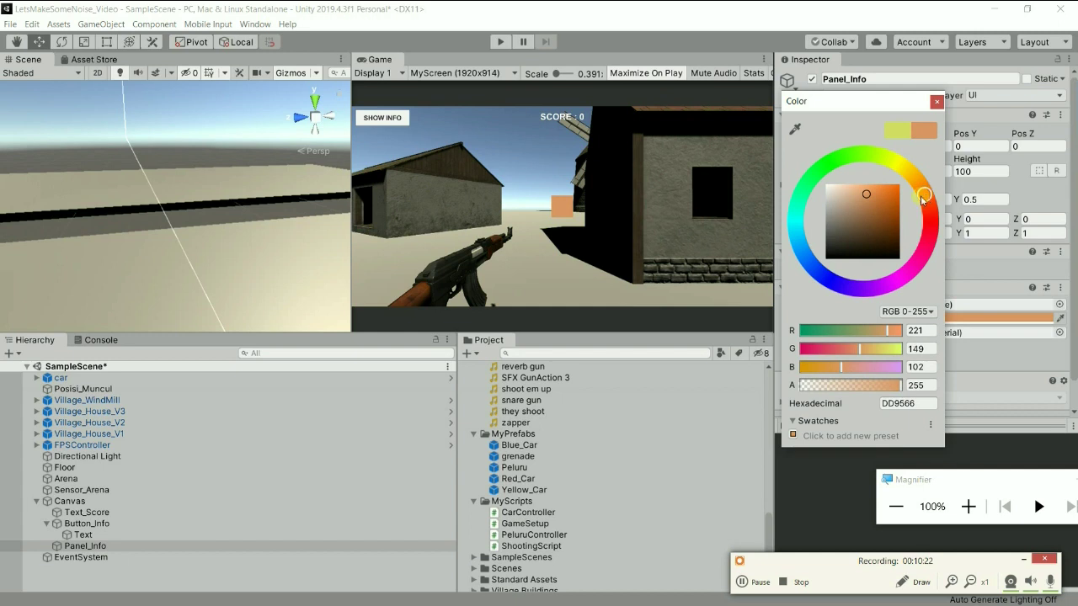
left_click(842, 285)
mouse_move(842, 286)
left_mouse_down()
mouse_move(908, 280)
mouse_move(944, 221)
mouse_move(848, 157)
left_mouse_up()
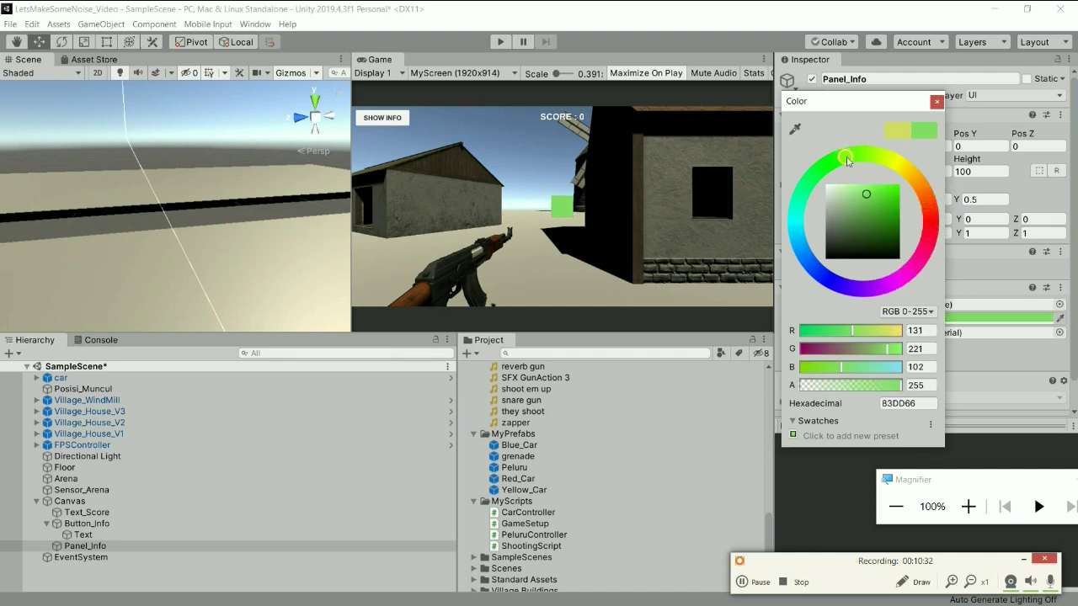
left_click_drag(849, 157, 834, 159)
left_click_drag(872, 196, 890, 208)
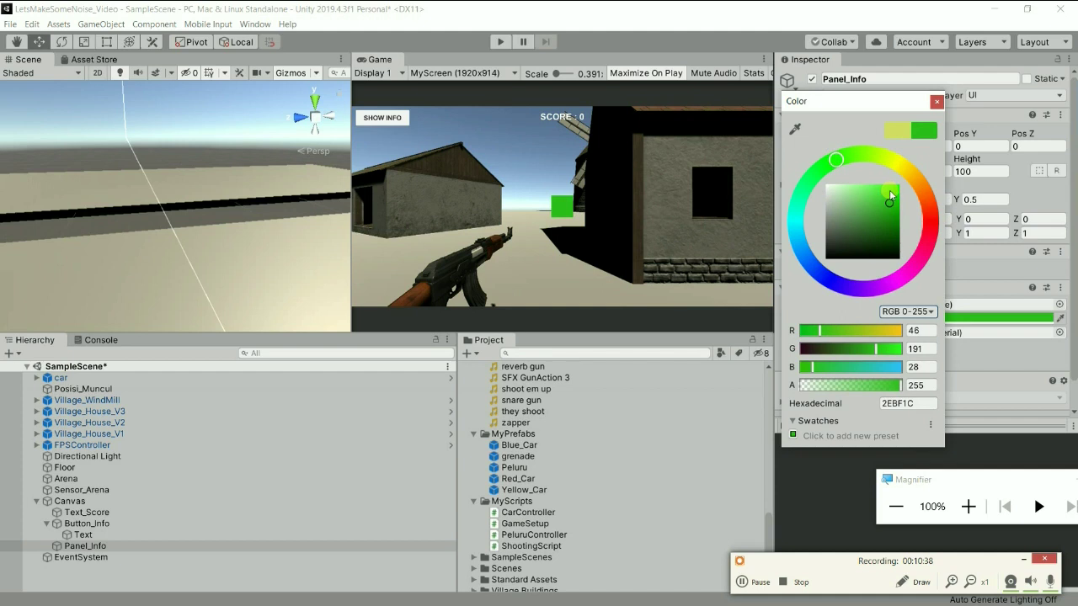
left_click(889, 192)
left_click_drag(889, 193, 891, 214)
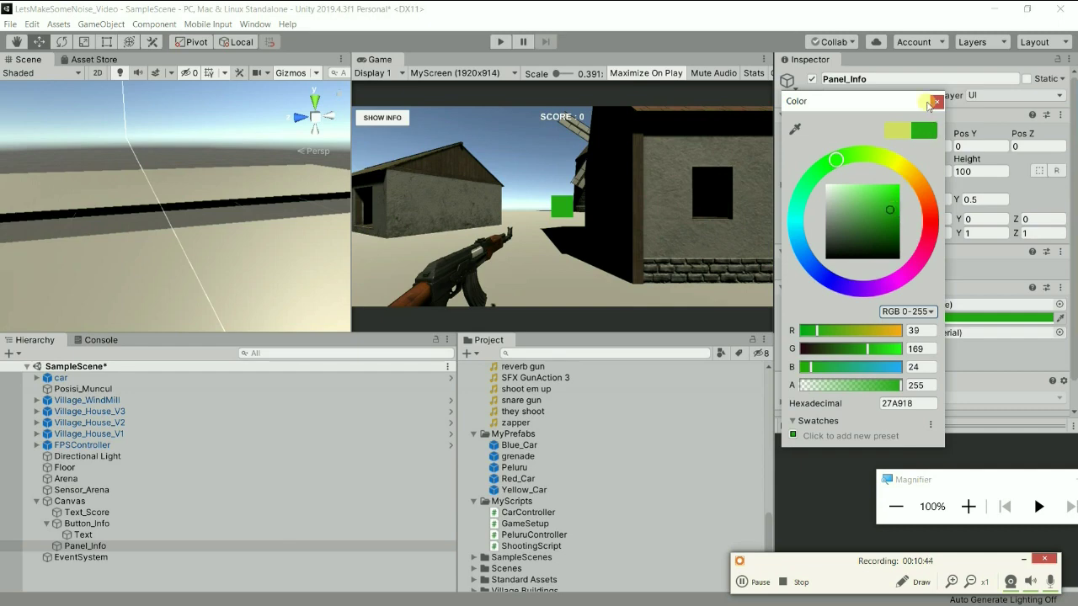
left_click(936, 103)
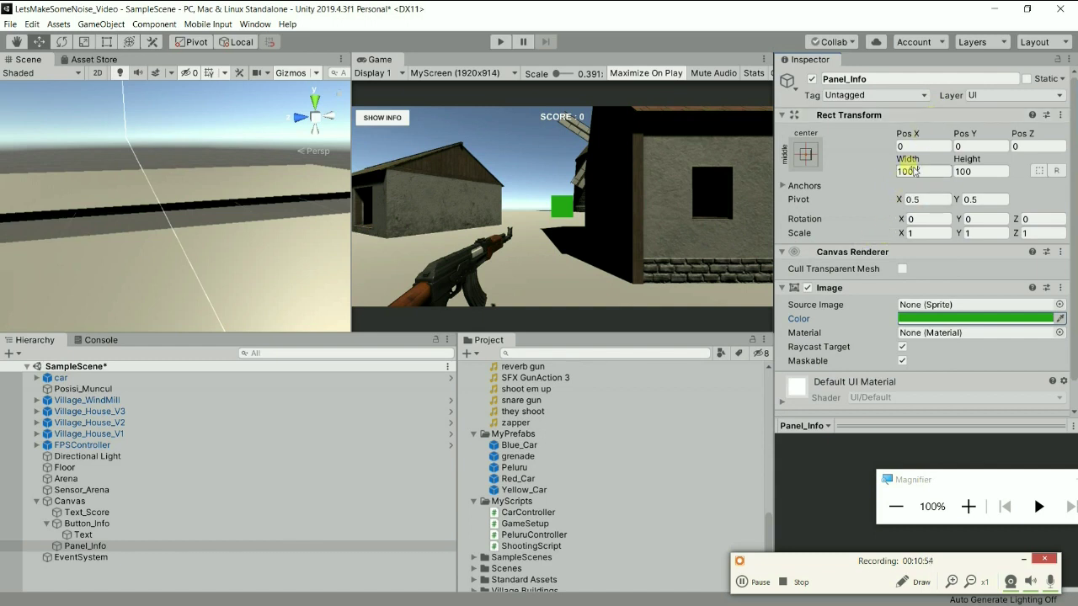
Resize Panel_Info to 544.5 × 368.8 and apply the middle-center anchor preset with Alt
mouse_move(912, 162)
left_mouse_down()
mouse_move(713, 500)
mouse_move(996, 99)
left_mouse_up()
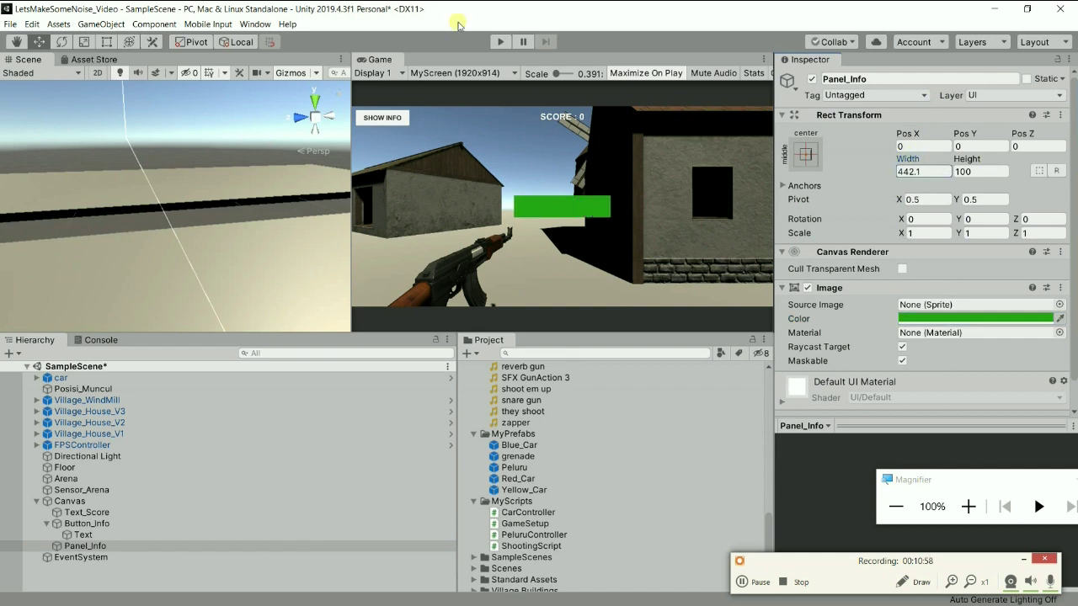
mouse_move(967, 160)
left_mouse_down()
mouse_move(231, 171)
mouse_move(421, 193)
left_mouse_up()
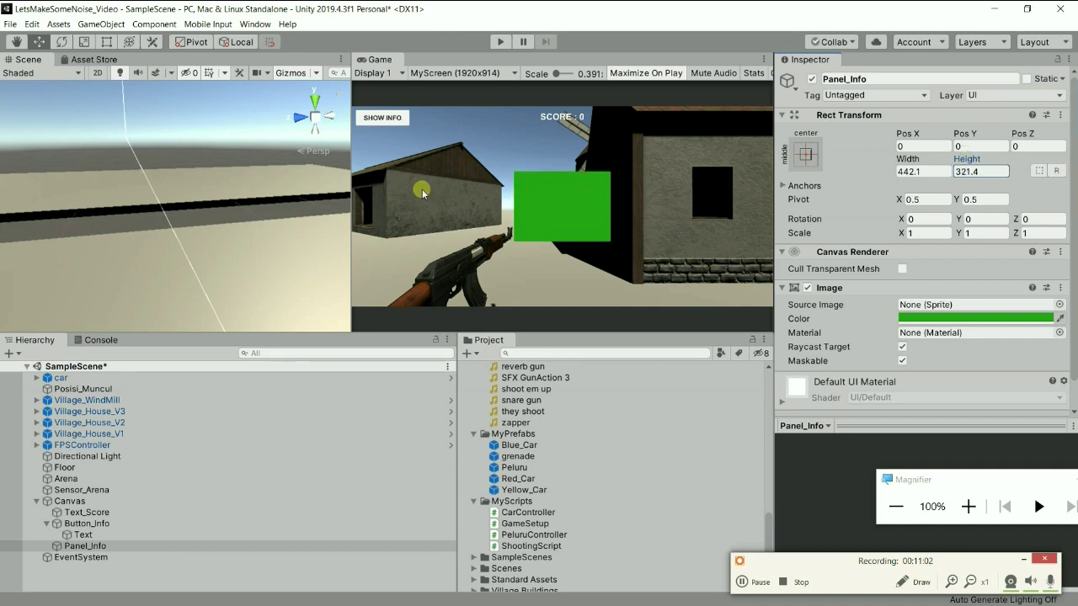
left_click_drag(908, 162, 23, 171)
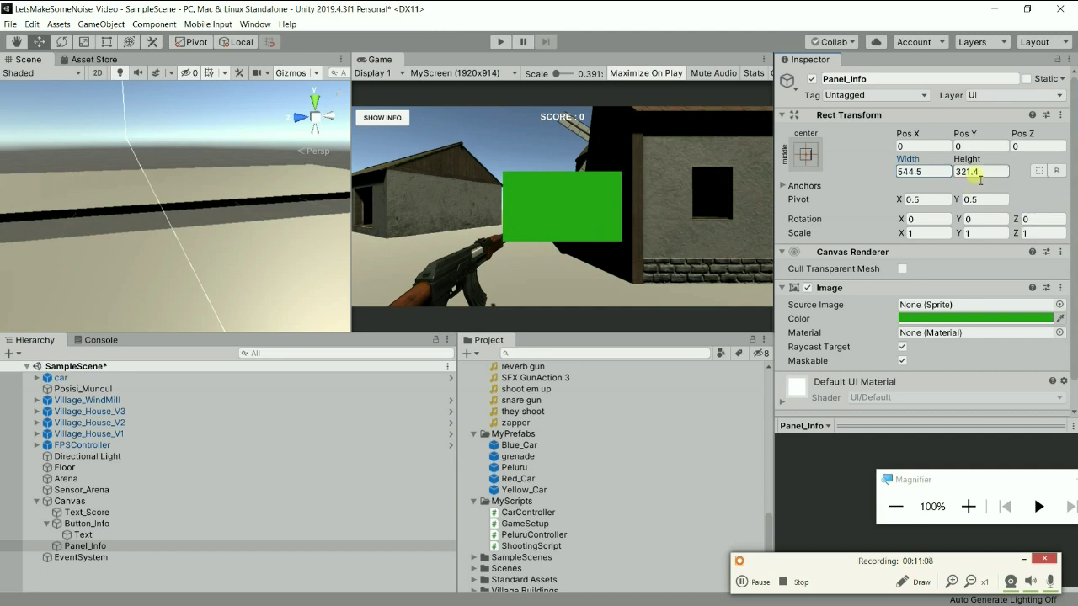
left_click_drag(977, 166, 1037, 162)
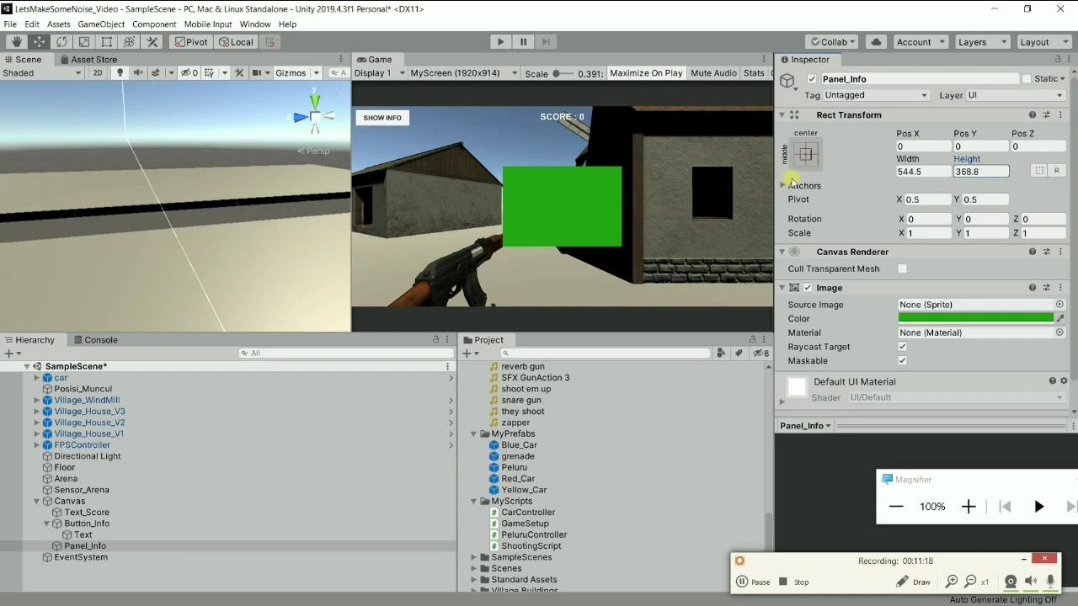
left_click(804, 157)
key("alt")
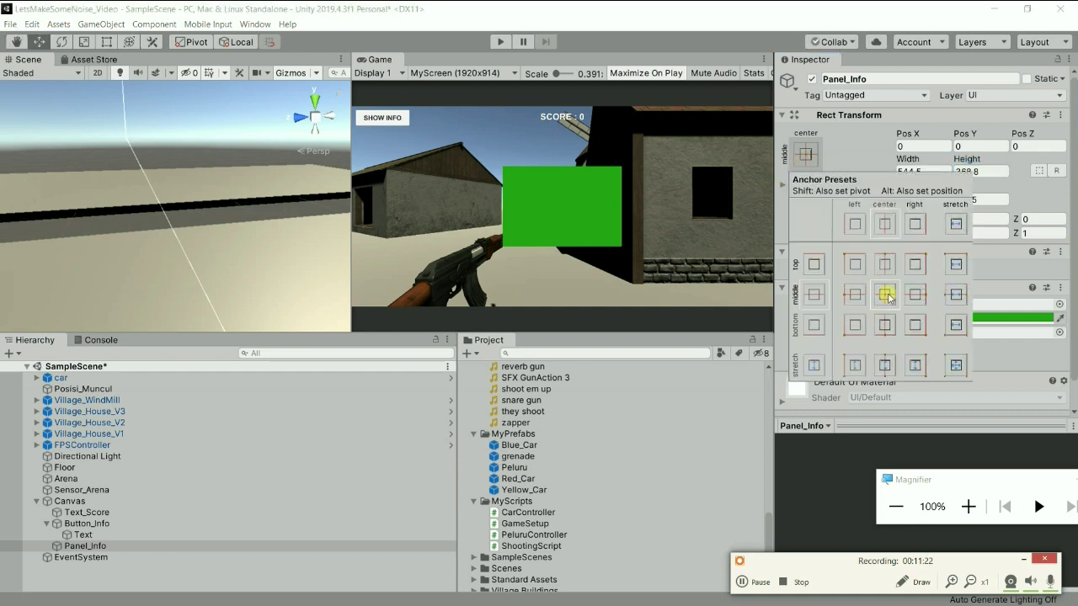
Test-run the game, walking the player with W and S, then stop Play mode
left_click(498, 44)
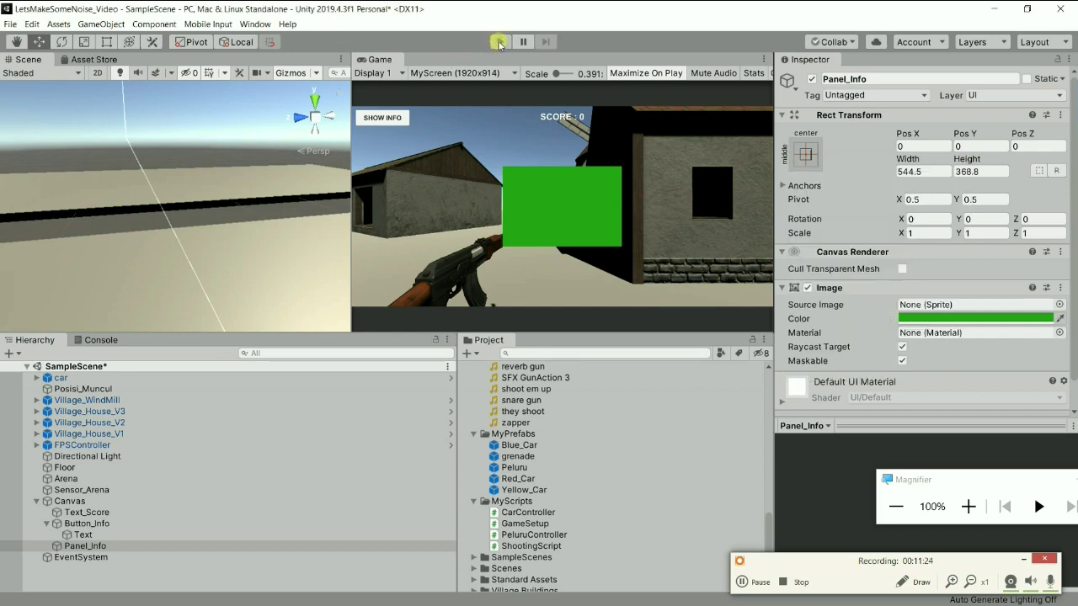
left_click(498, 44)
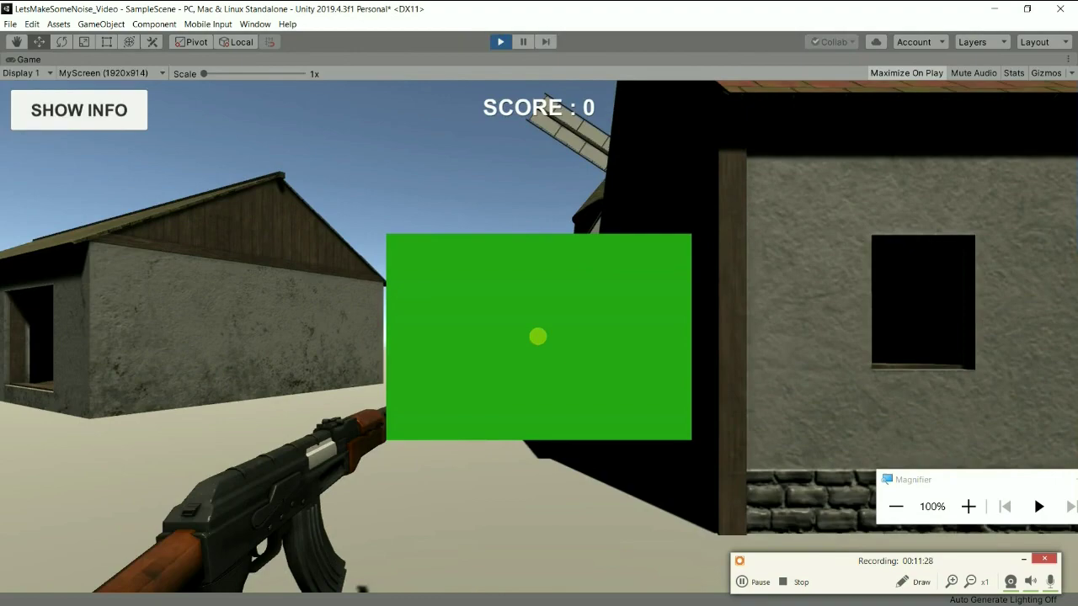
key("w")
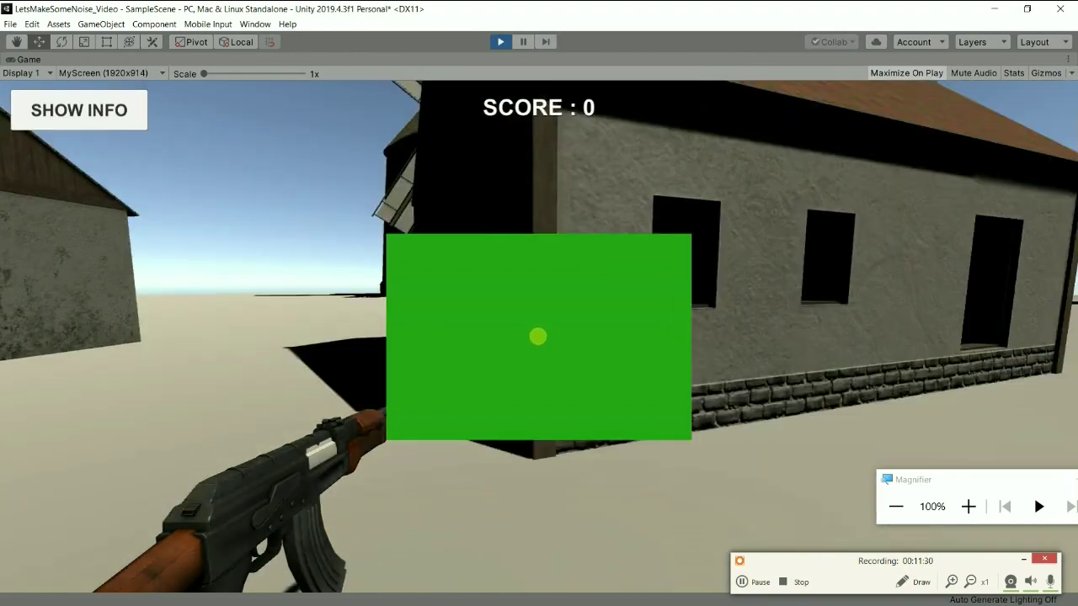
key("w")
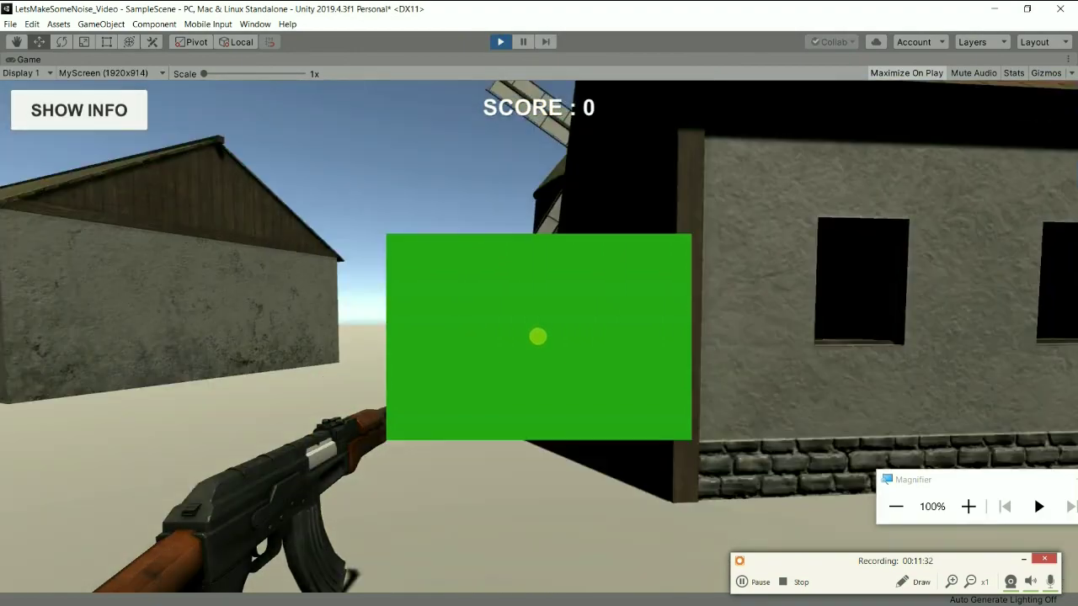
key("s")
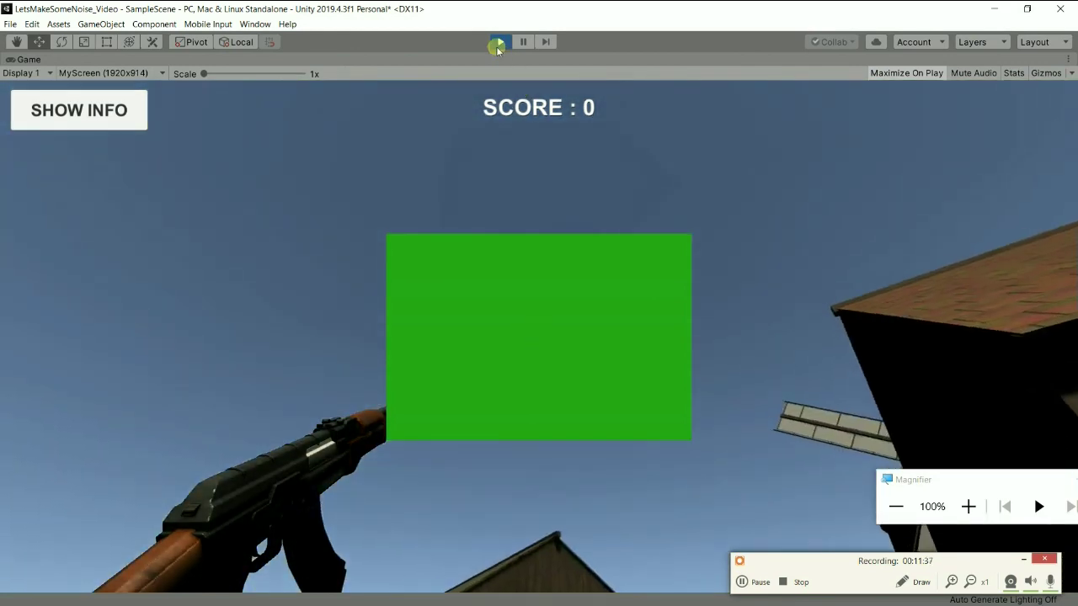
left_click(497, 42)
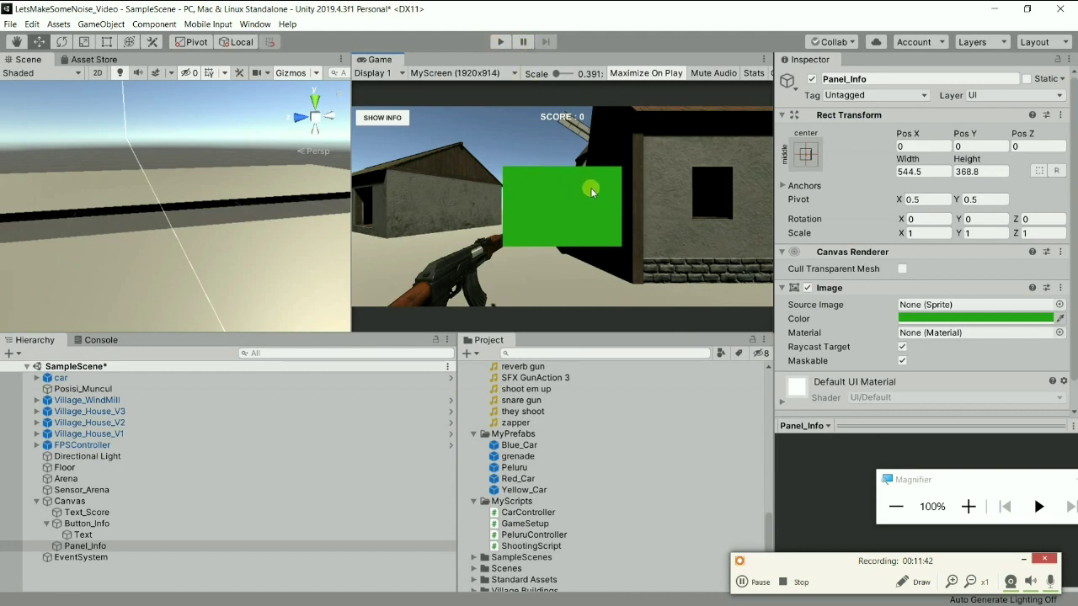
Add a UI Text element as a child of Panel_Info
right_click(81, 545)
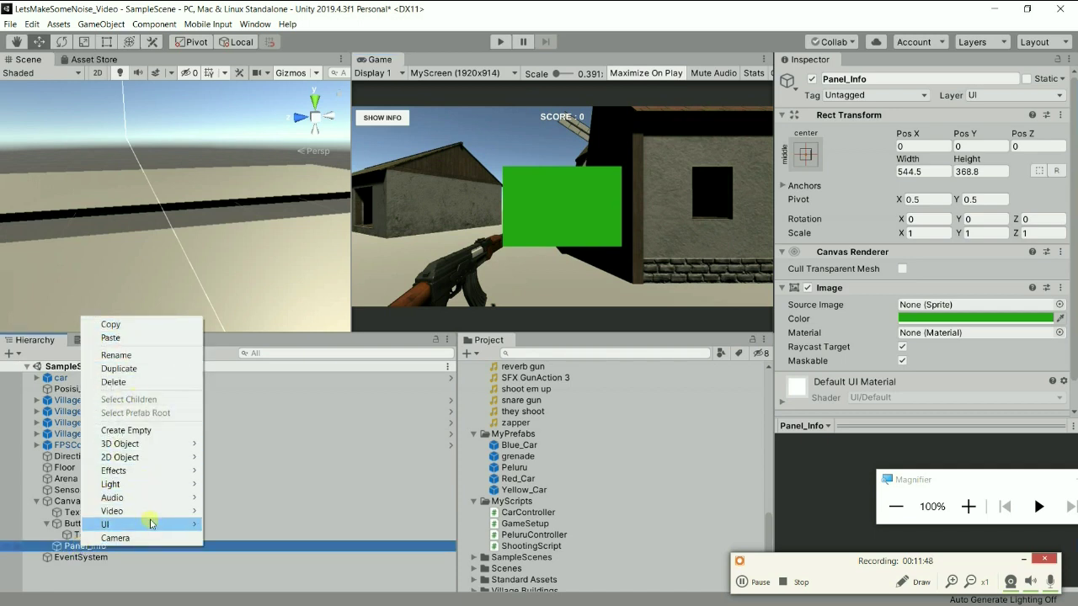
mouse_move(163, 524)
left_click(246, 311)
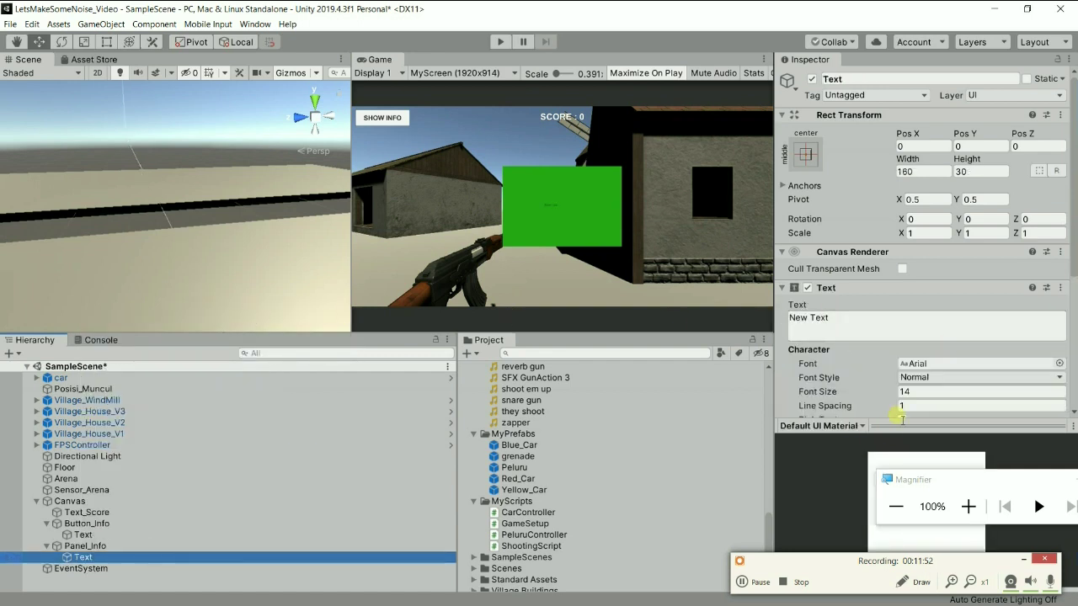
scroll(918, 348, "down", 5)
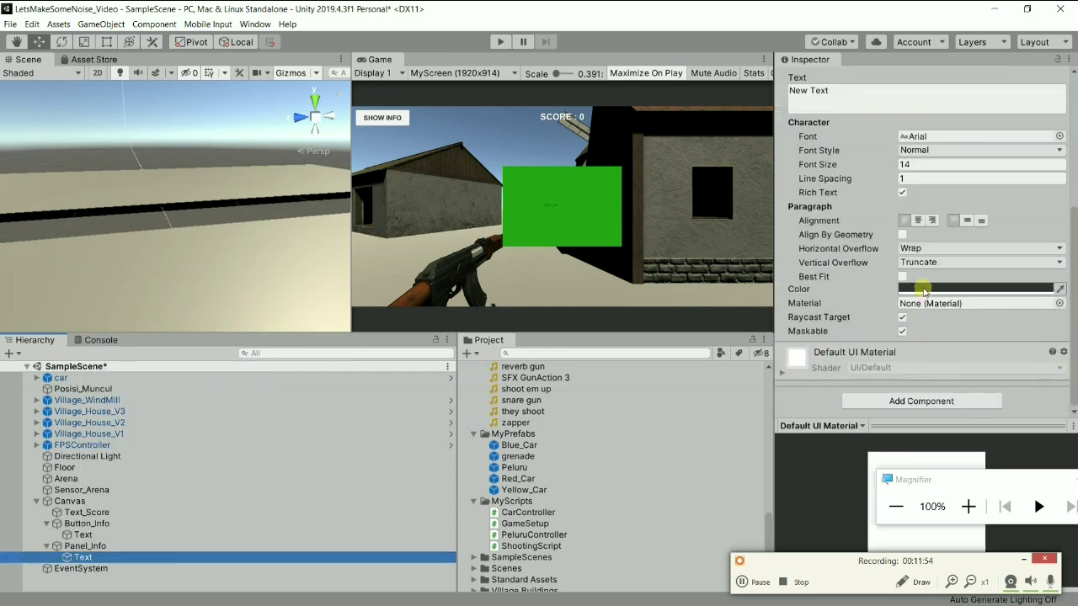
Make the text white, centred horizontally and vertically, with font size 24
left_click(926, 291)
left_click_drag(846, 224, 804, 139)
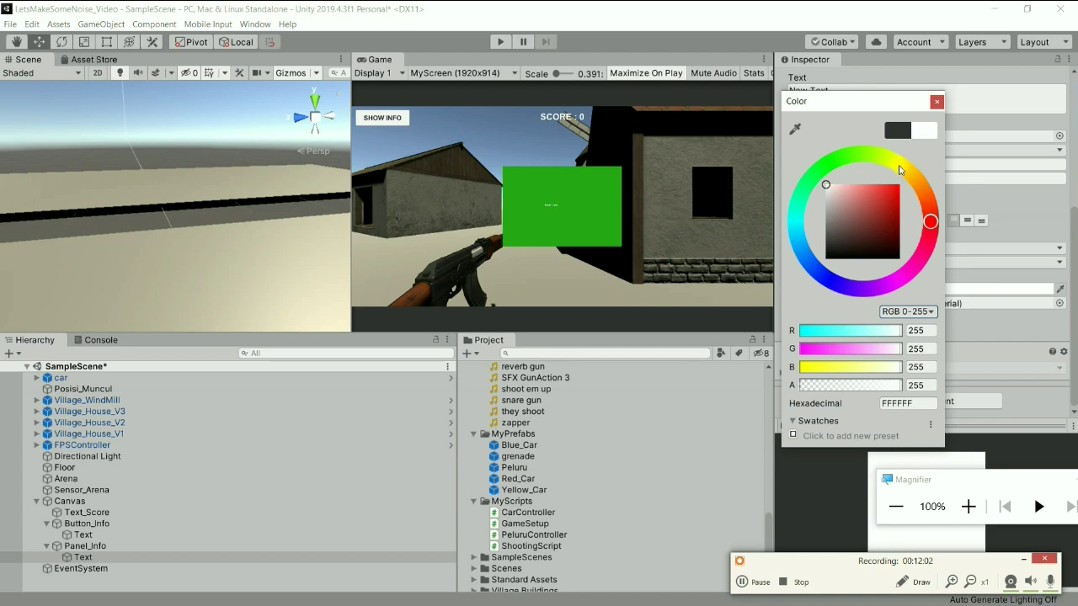
left_click(936, 101)
left_click(918, 219)
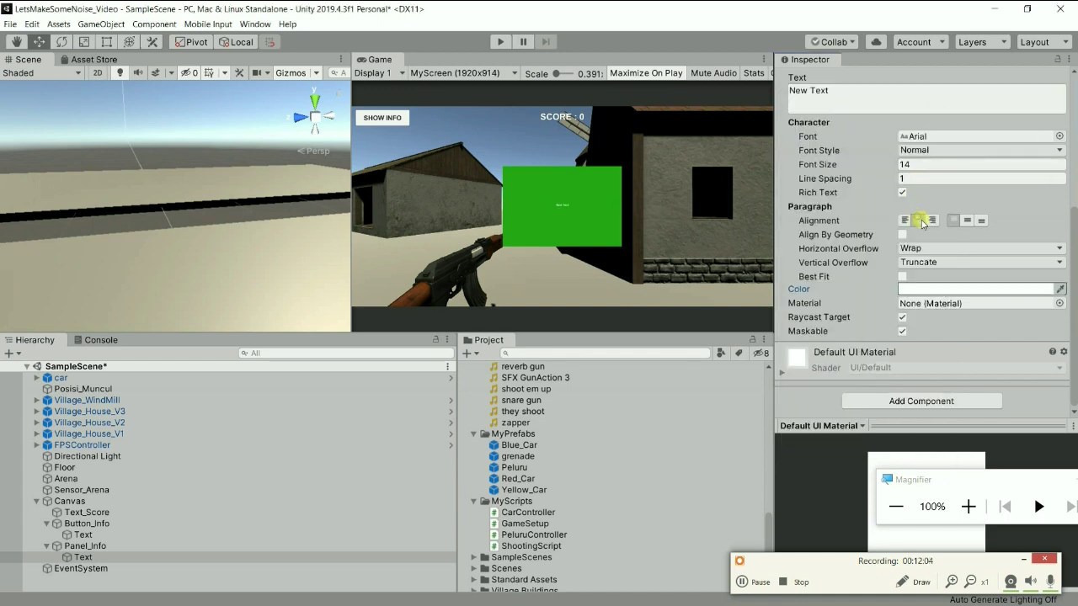
left_click(964, 220)
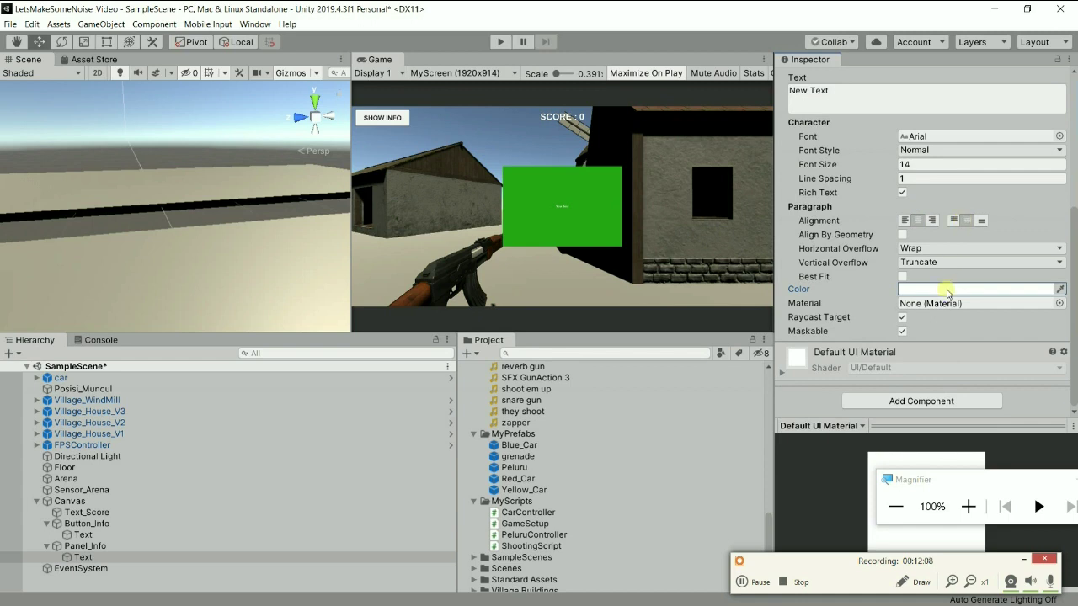
left_click(926, 170)
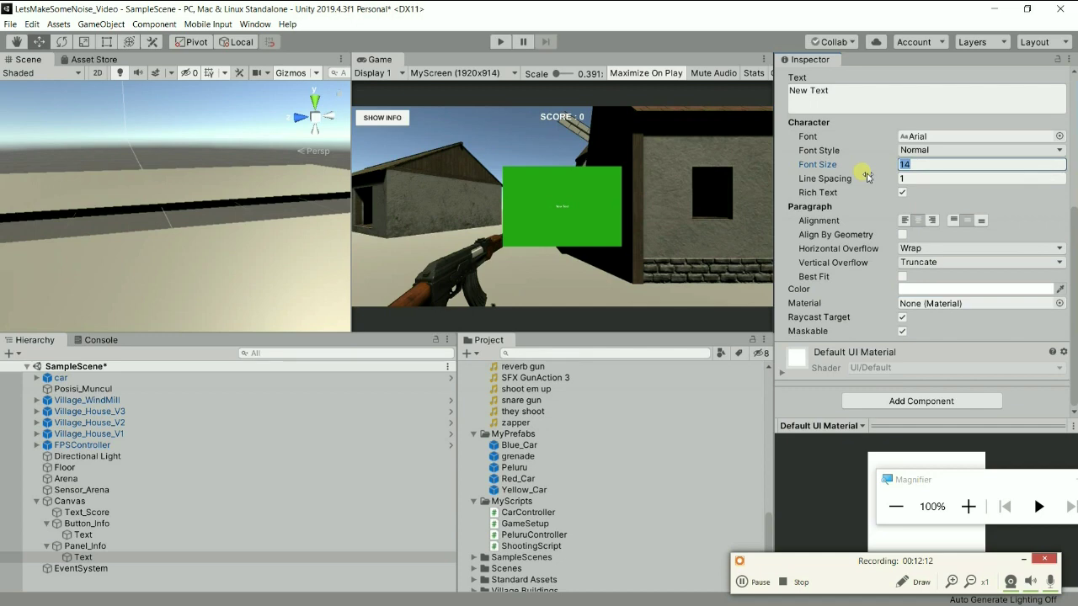
type("24")
scroll(1002, 135, "up", 5)
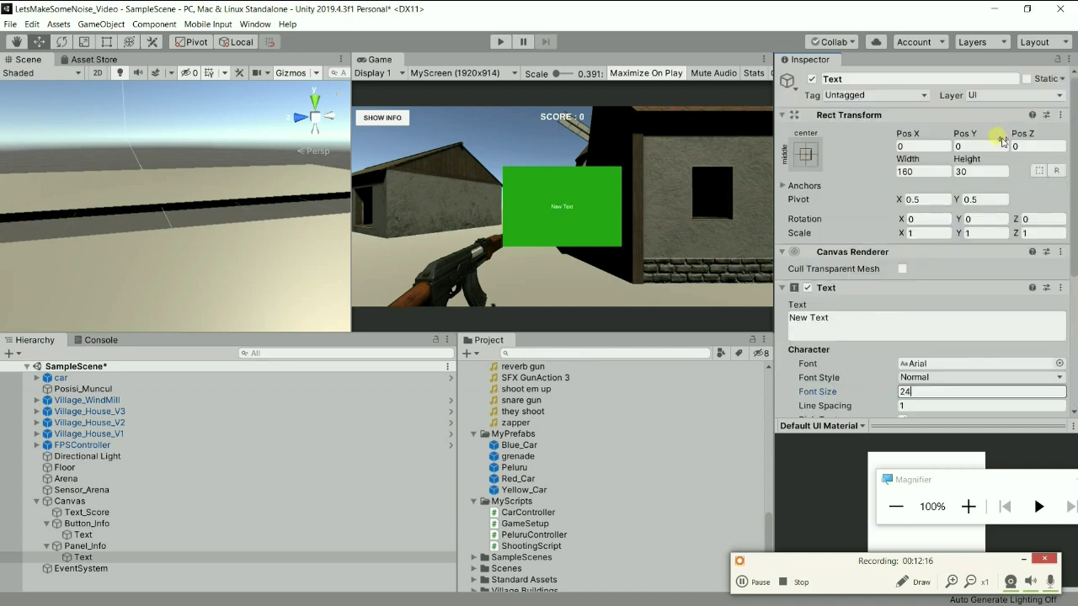
scroll(1002, 140, "down", 5)
scroll(847, 221, "up", 3)
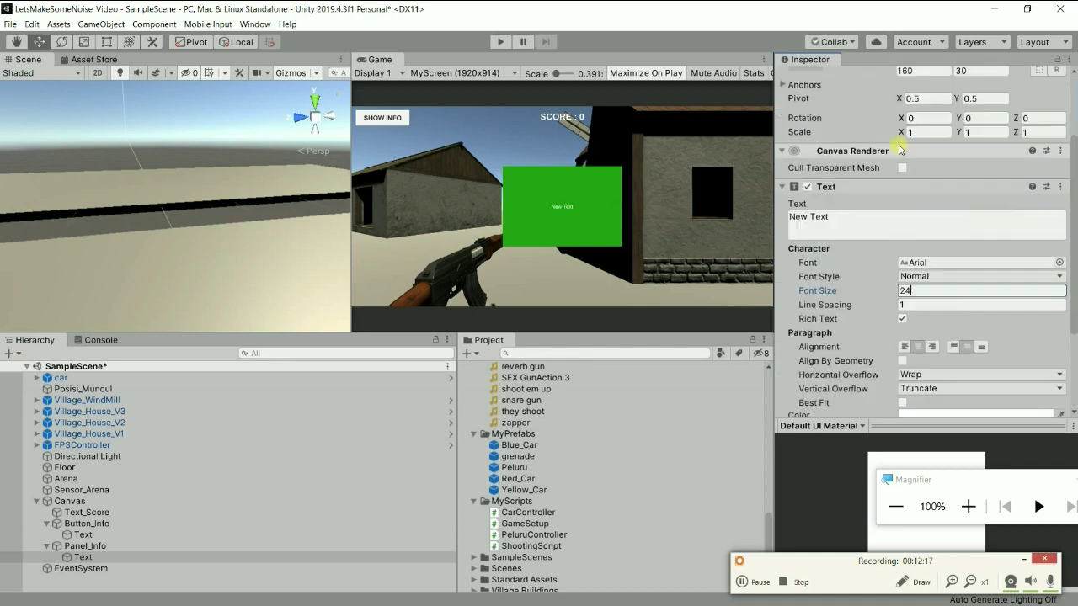
Replace New Text with 'Tembaklah target mobil sebanyak banyaknya…' describing highest and lowest car scores
left_click(847, 220)
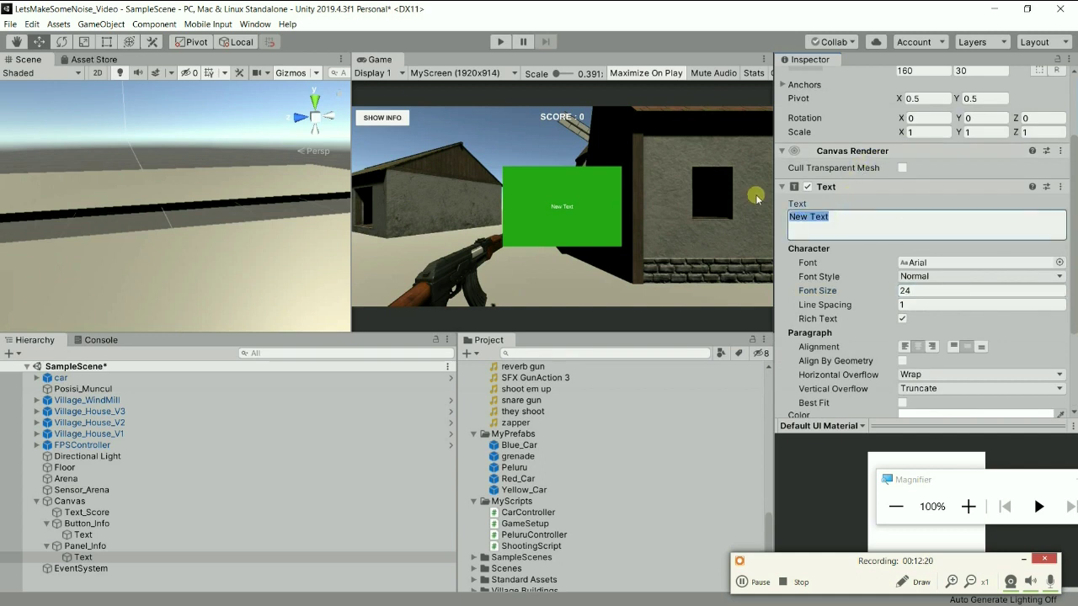
type("Tembaklah mobil")
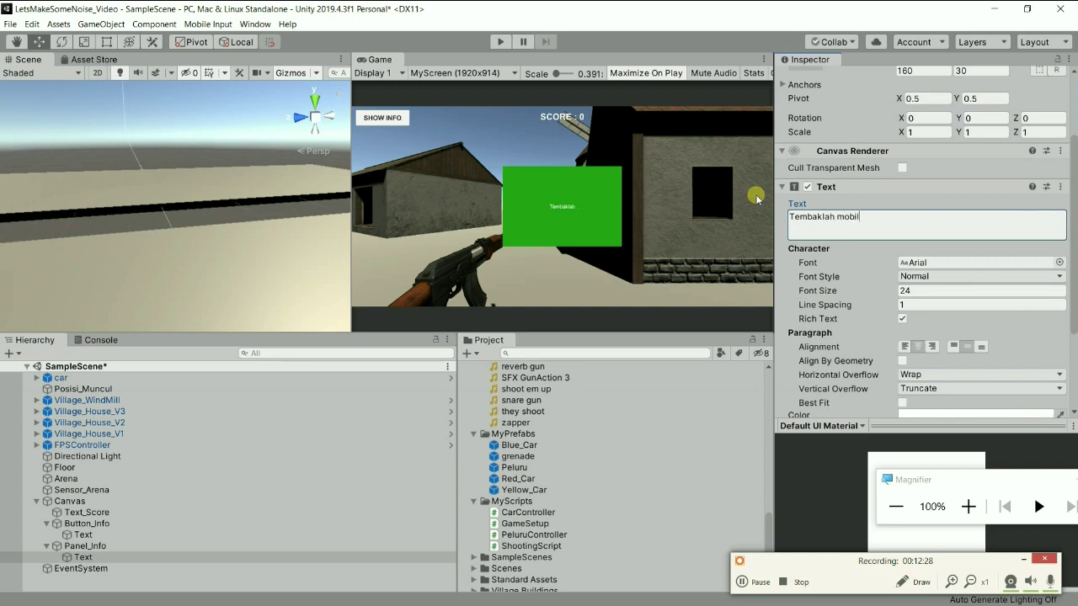
left_click(968, 506)
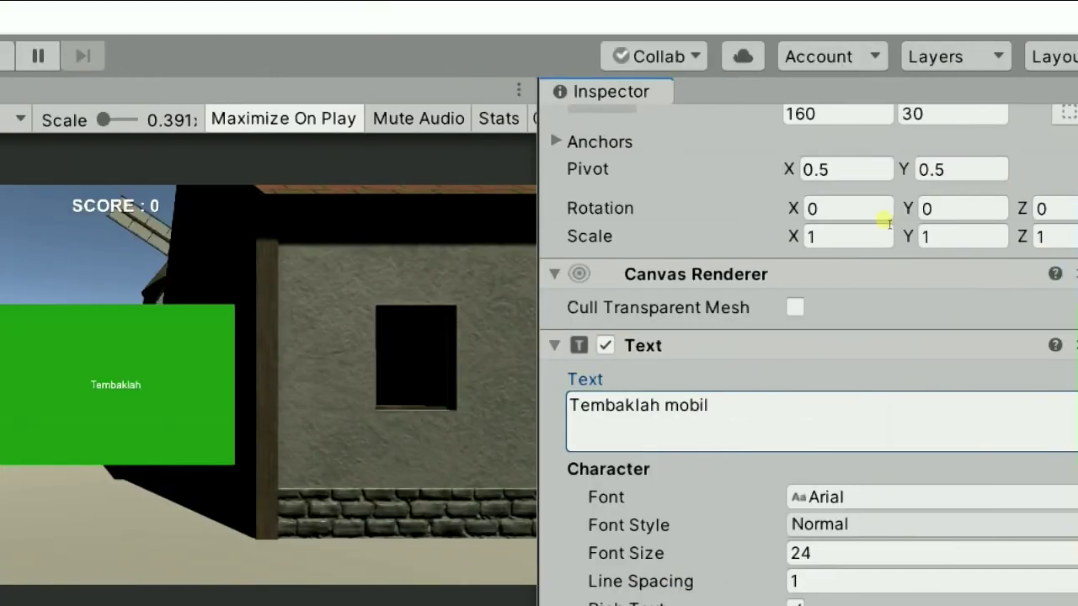
key("ctrl+a")
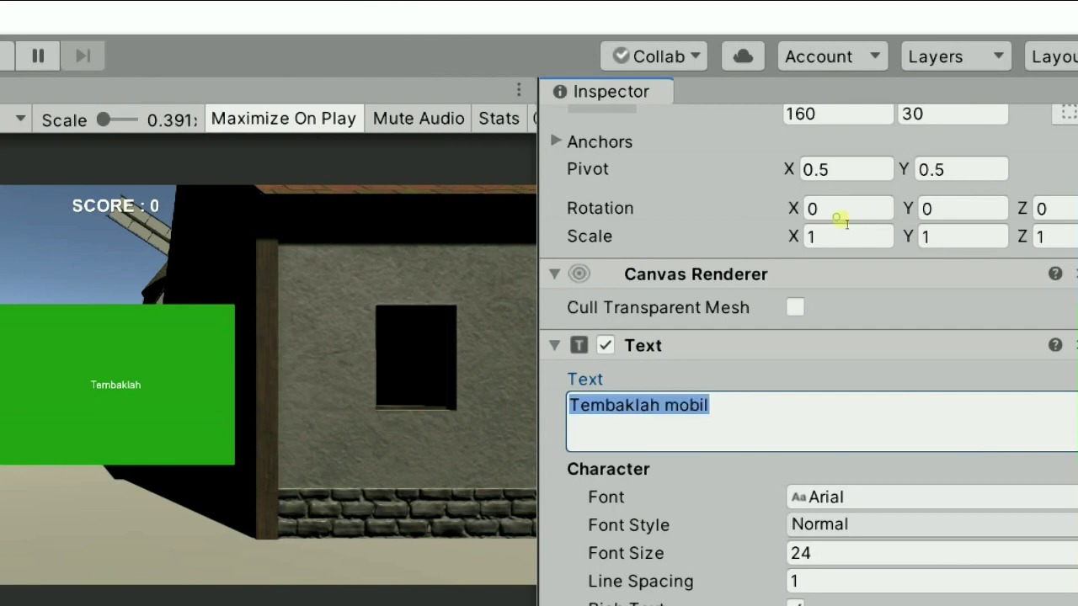
key("Left")
key("Right")
key("Right")
key("Right")
key("Right")
key("Right")
key("Right")
type("target mobil ")
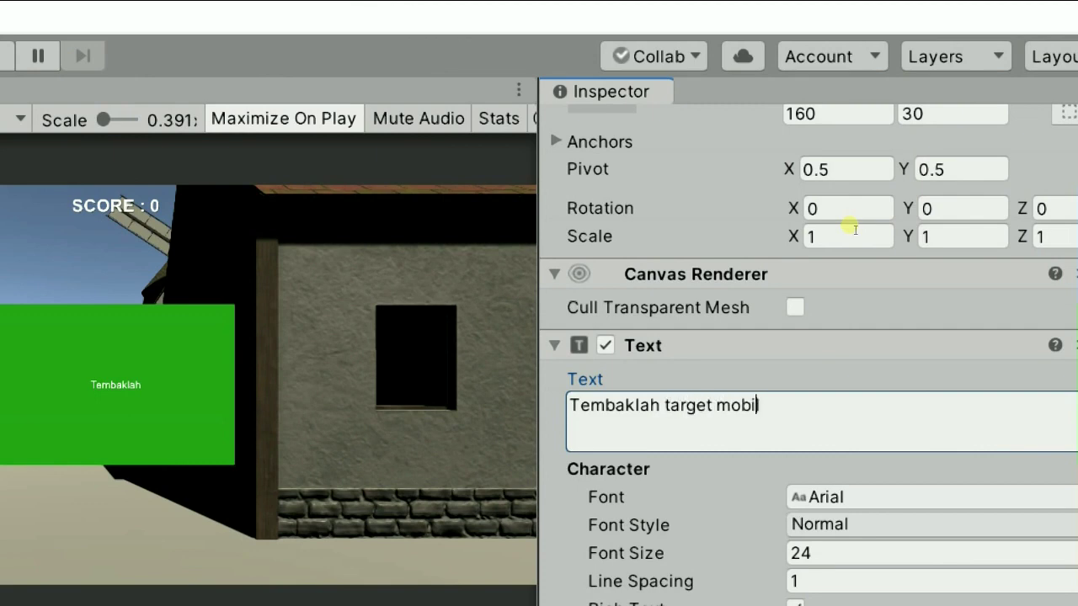
type("sebanyak banyaknya, ")
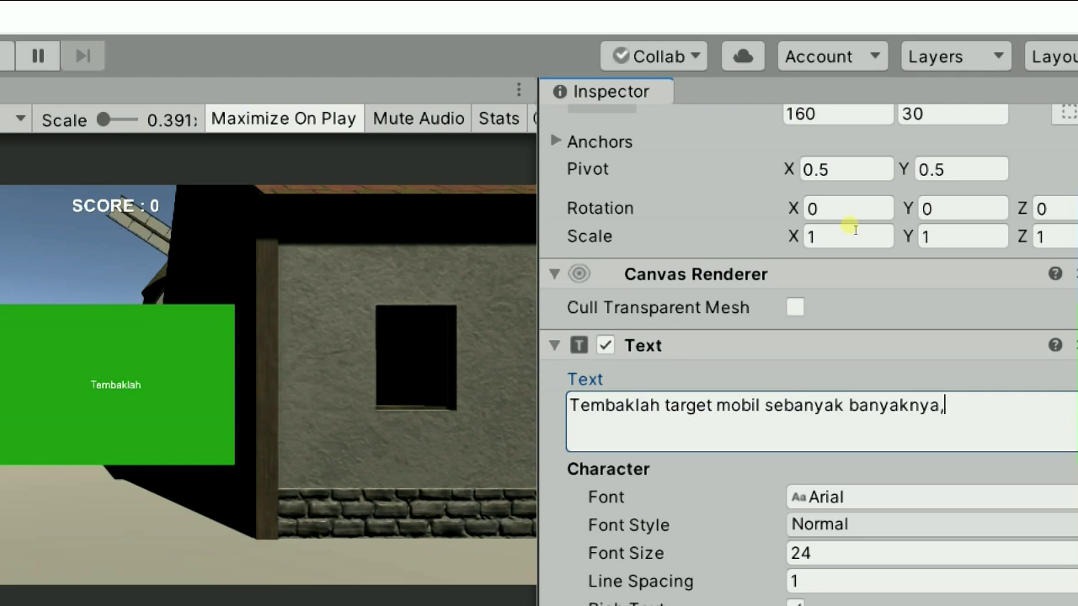
type("dimana Mobil M ")
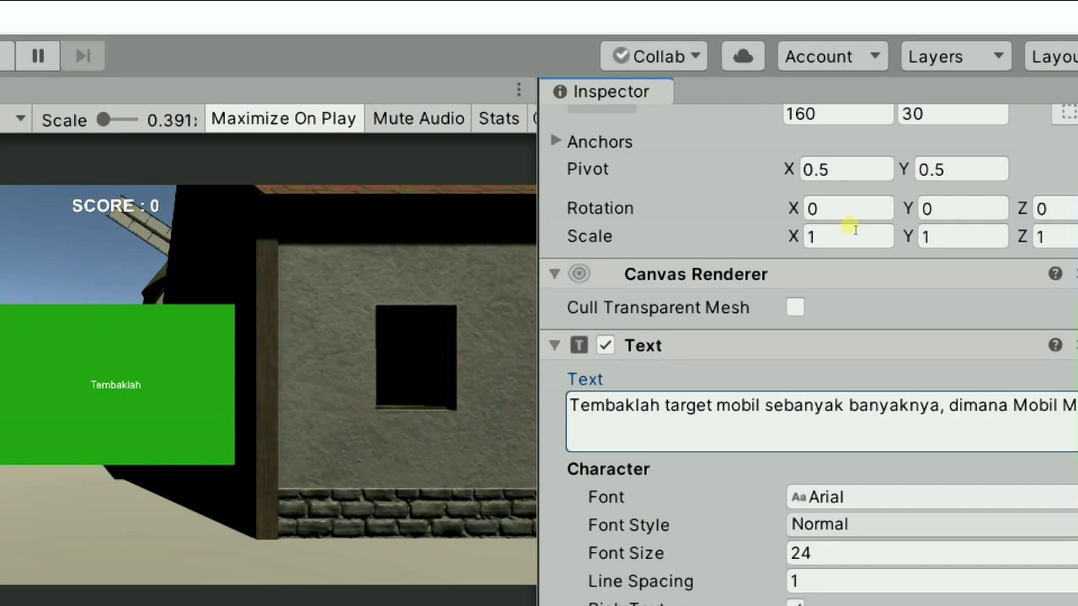
type("memberikan score tertinggi dan mobil ")
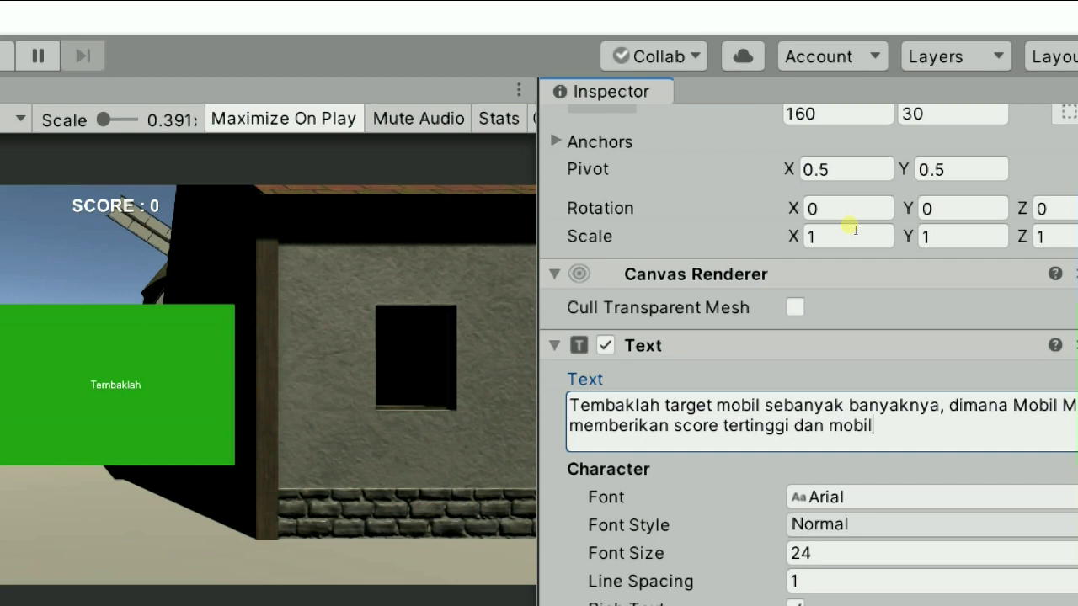
type("bitu")
key("BackSpace")
key("BackSpace")
key("BackSpace")
type("u memberikan score te")
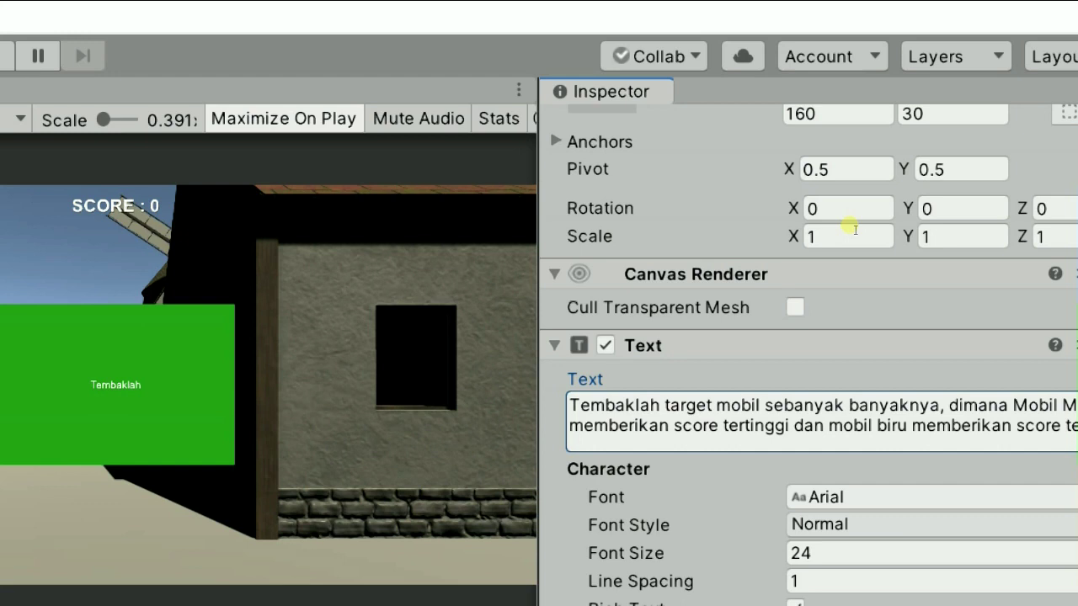
type("rrendah")
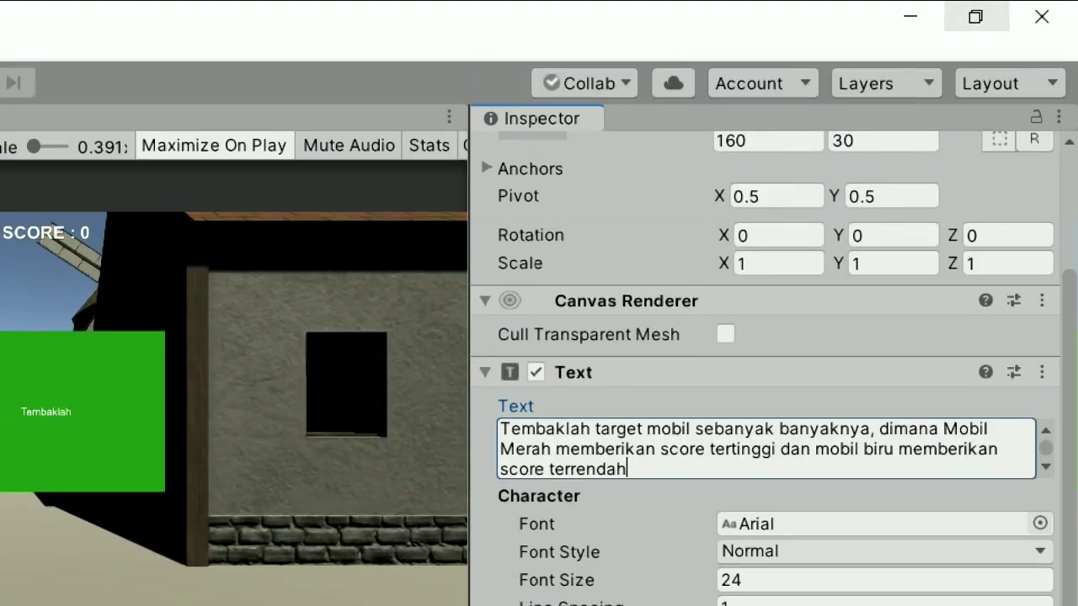
scroll(958, 113, "up", 3)
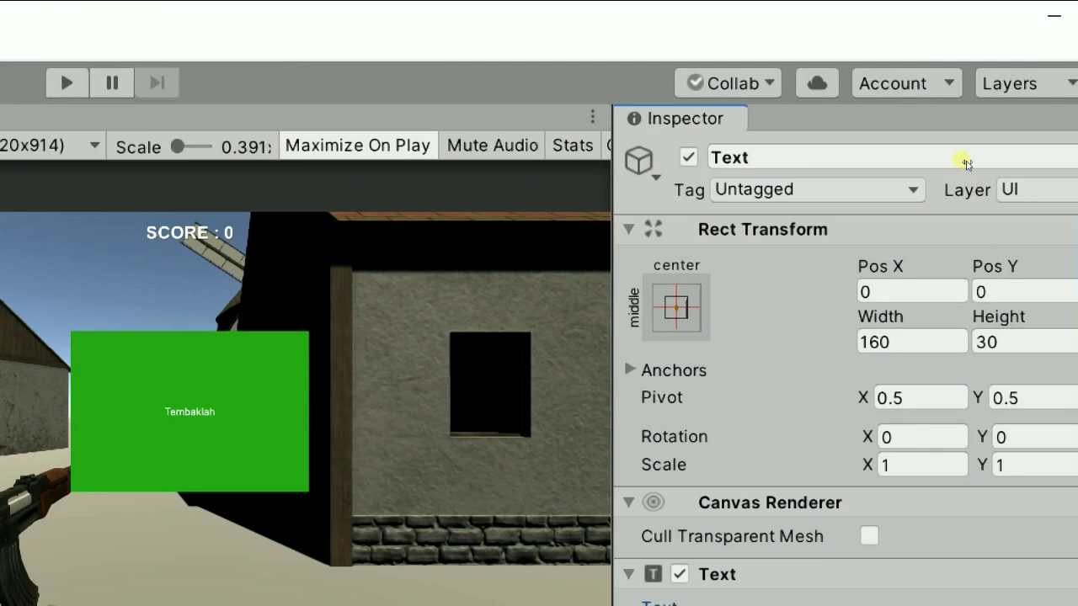
Resize the panel Text to 472.8 × 287 and set its font size to 30
left_click_drag(966, 163, 1059, 155)
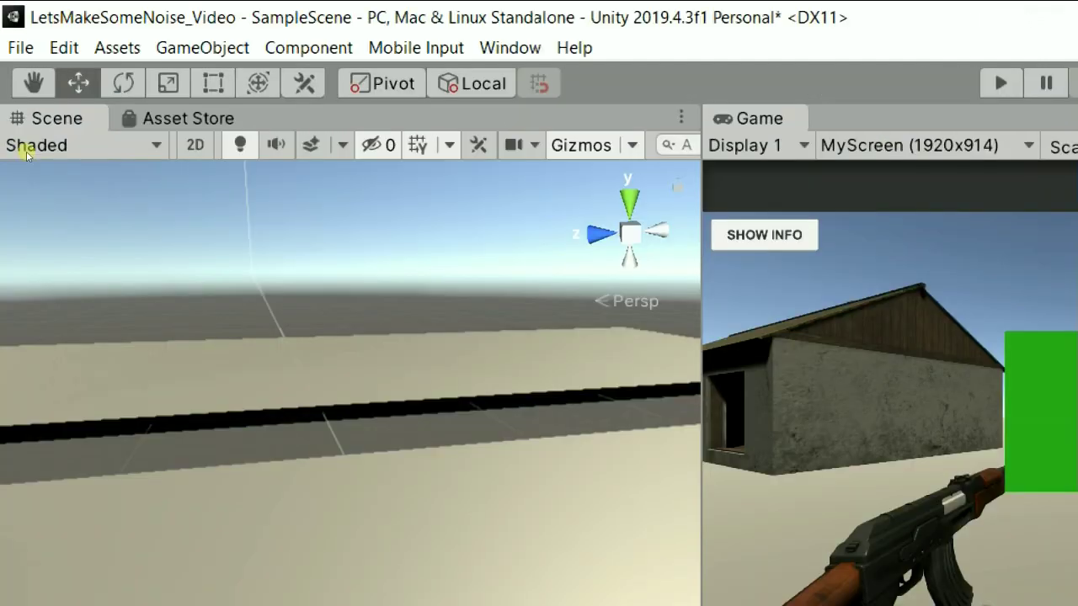
key("super+minus")
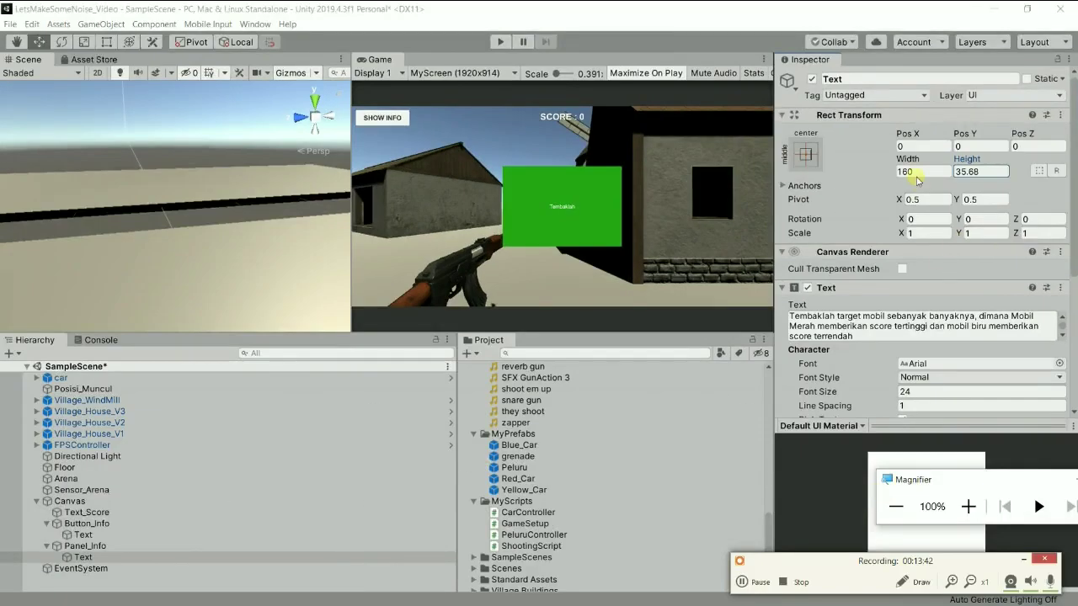
mouse_move(967, 158)
left_mouse_down()
mouse_move(666, 201)
mouse_move(927, 244)
mouse_move(987, 243)
left_mouse_up()
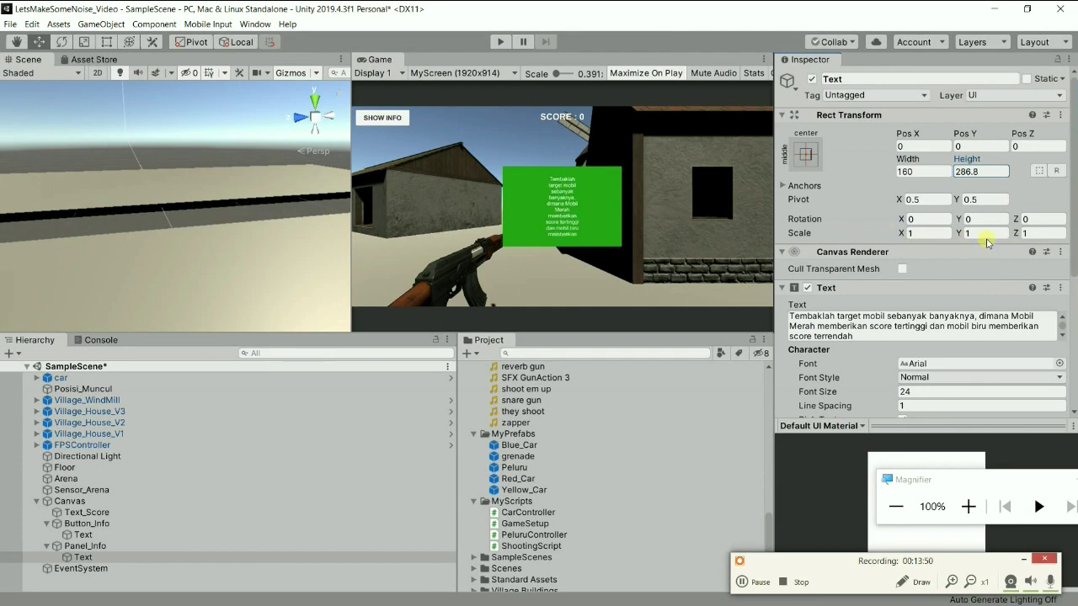
left_click_drag(902, 168, 918, 164)
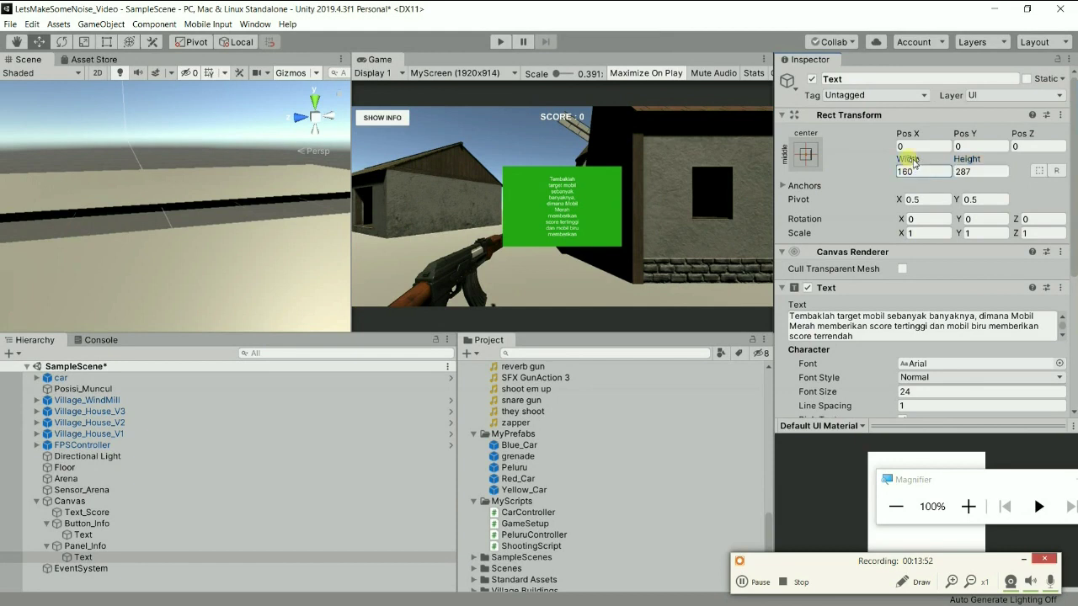
left_click_drag(298, 157, 288, 165)
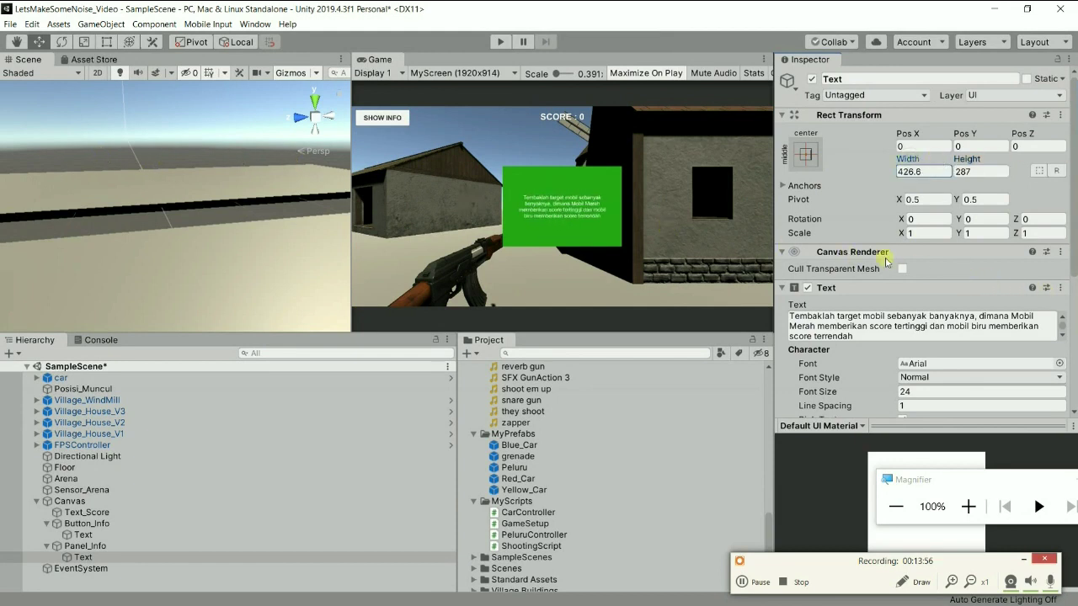
mouse_move(910, 269)
left_mouse_down()
mouse_move(126, 317)
mouse_move(10, 291)
left_mouse_up()
left_click(925, 395)
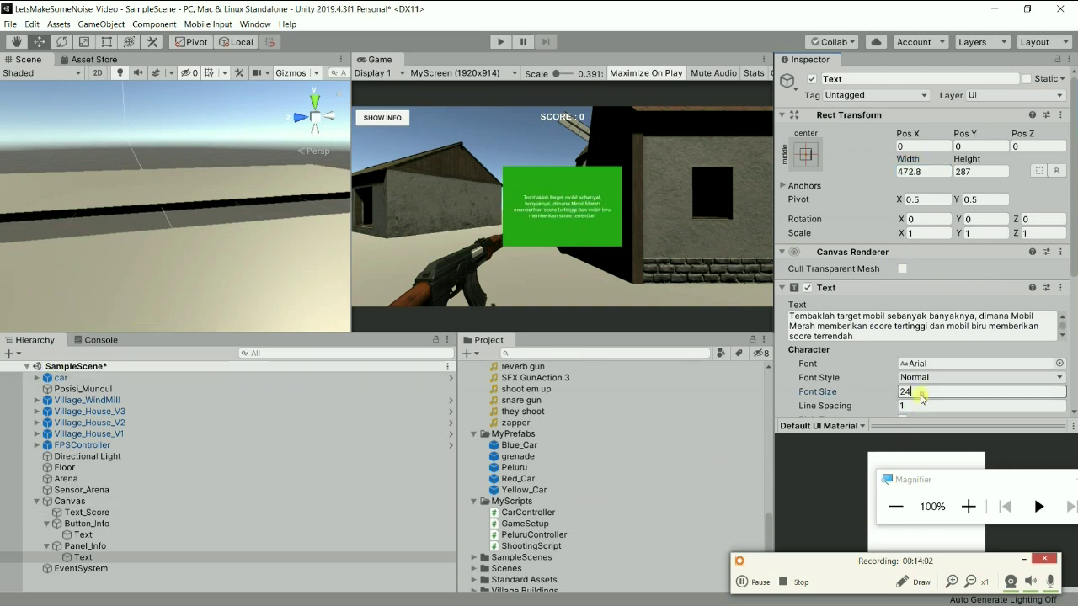
type("30")
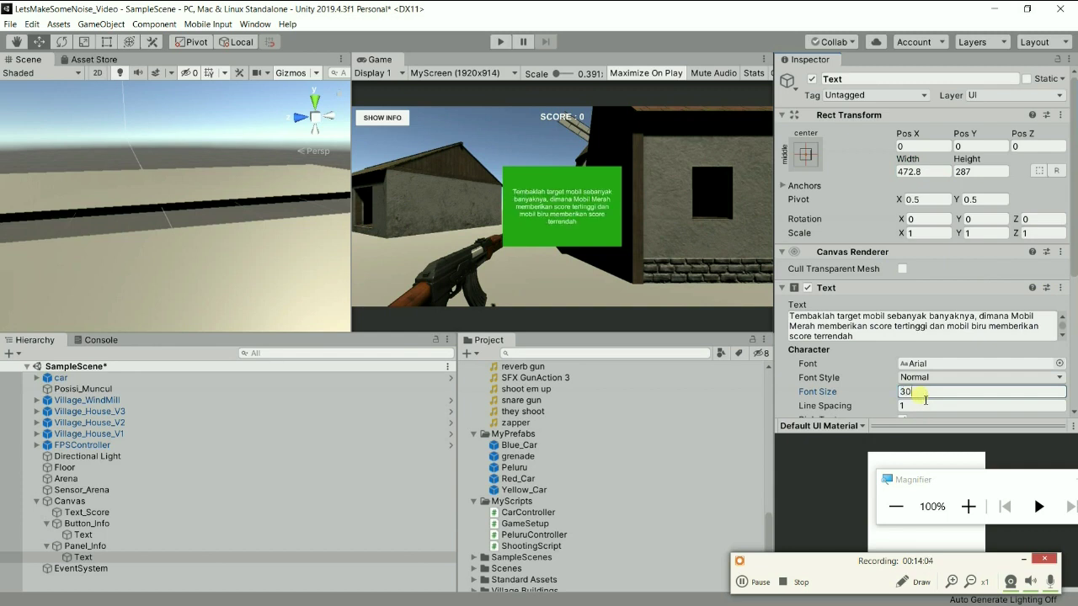
Run the game to check the info panel, then stop Play mode
left_click(500, 43)
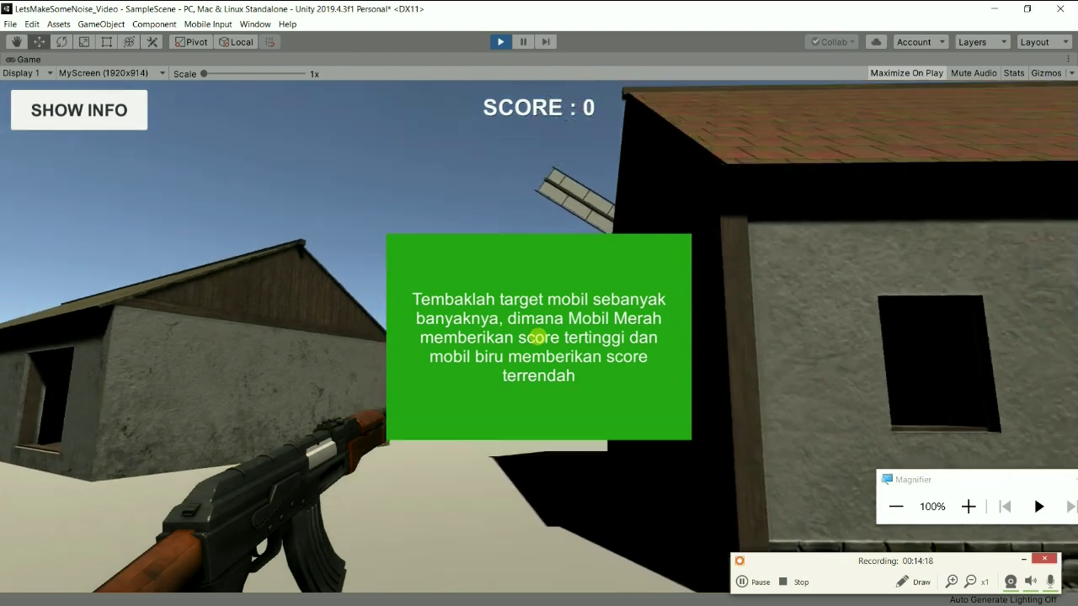
key("Escape")
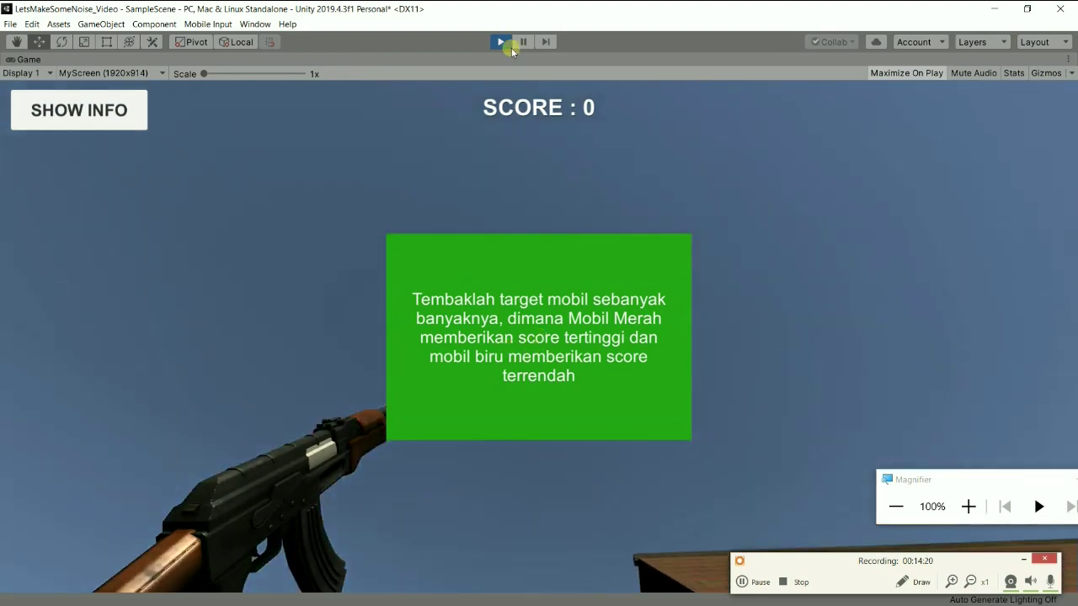
left_click(501, 42)
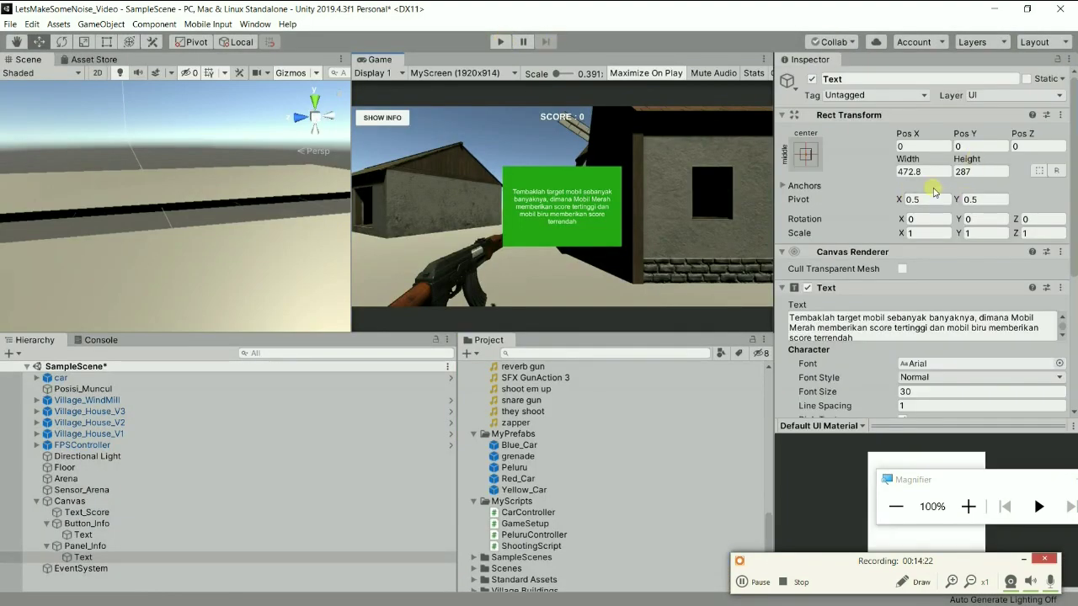
Shrink Panel_Info's height to about 276 and save the scene
left_click(83, 547)
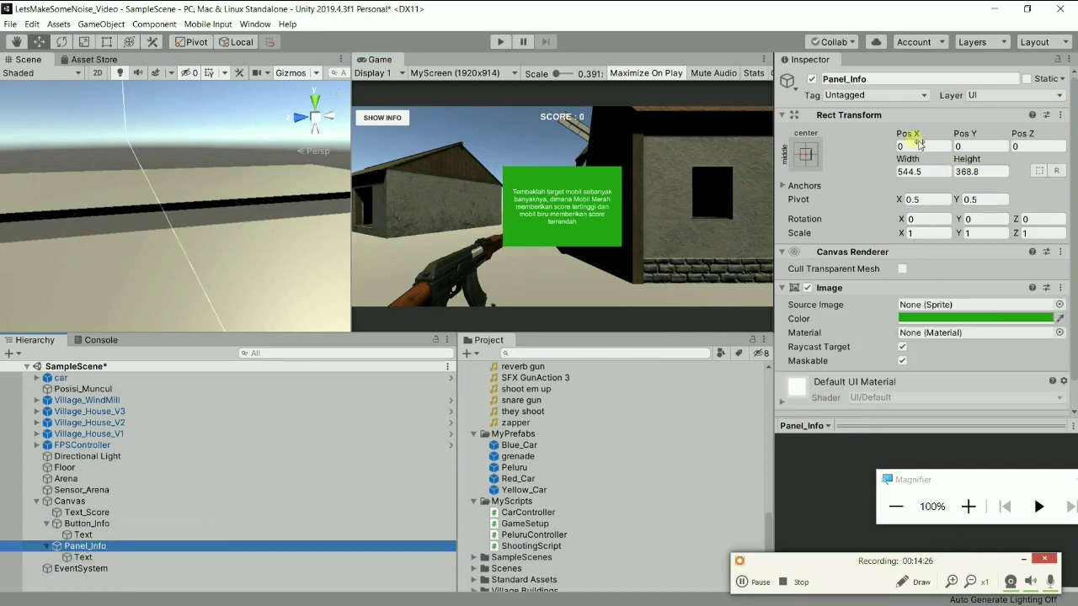
mouse_move(966, 159)
left_mouse_down()
mouse_move(55, 163)
mouse_move(941, 116)
left_mouse_up()
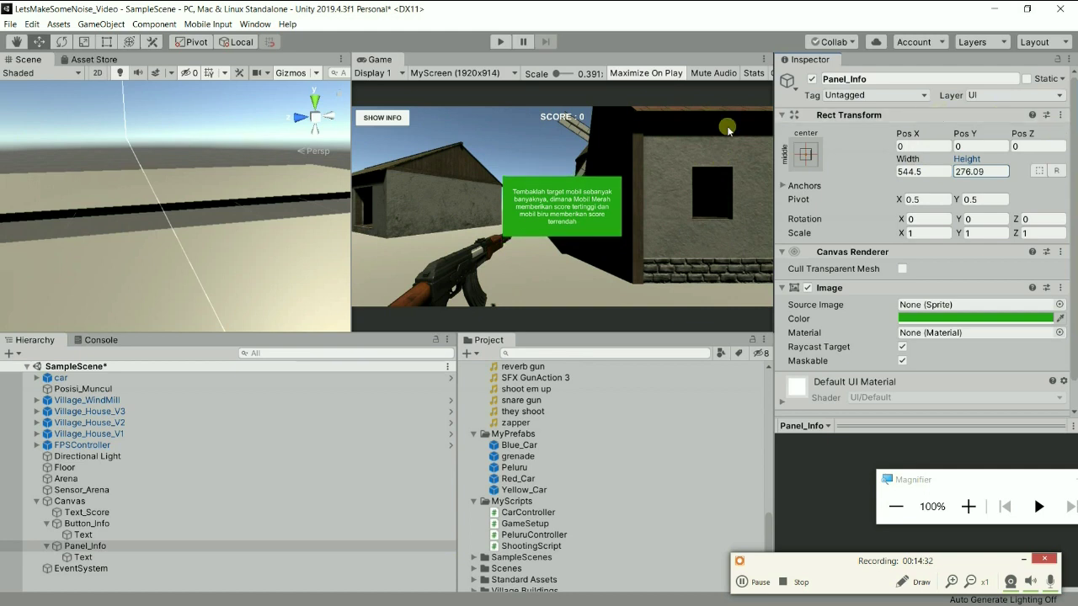
left_click(11, 26)
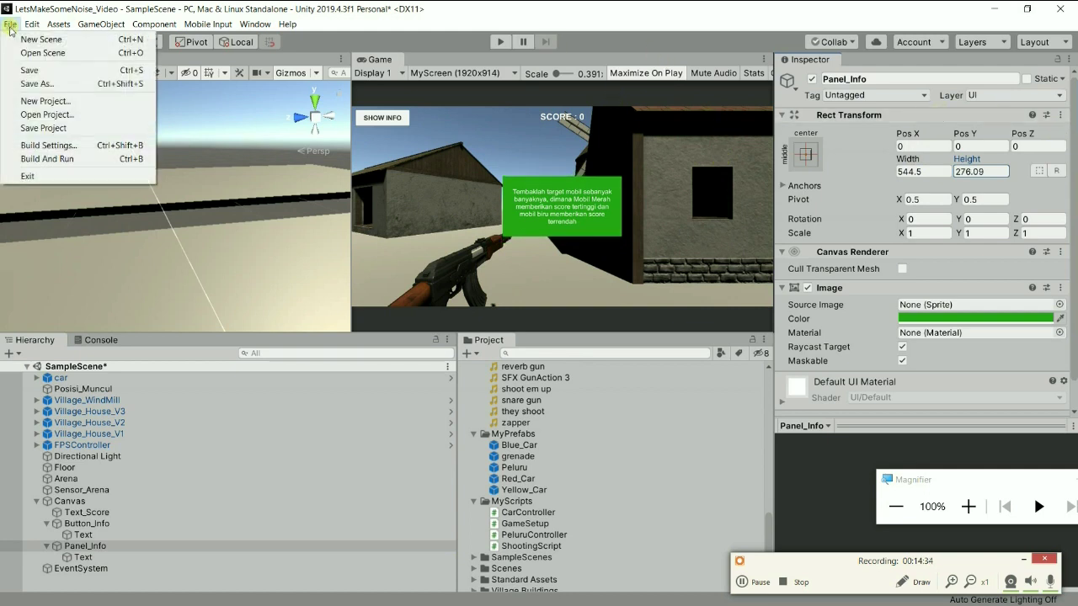
left_click(19, 73)
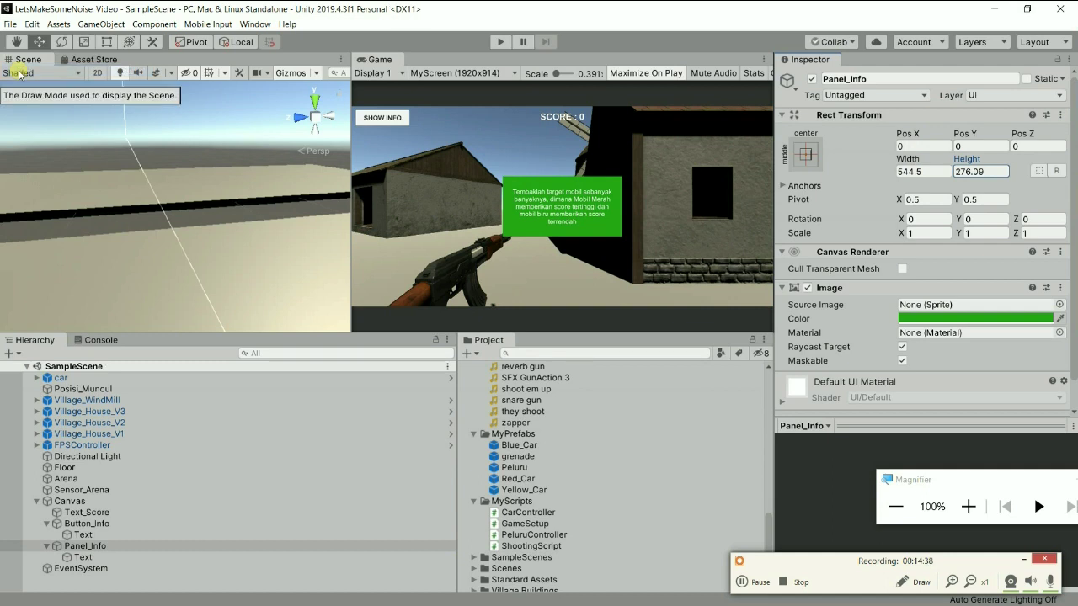
left_click(760, 580)
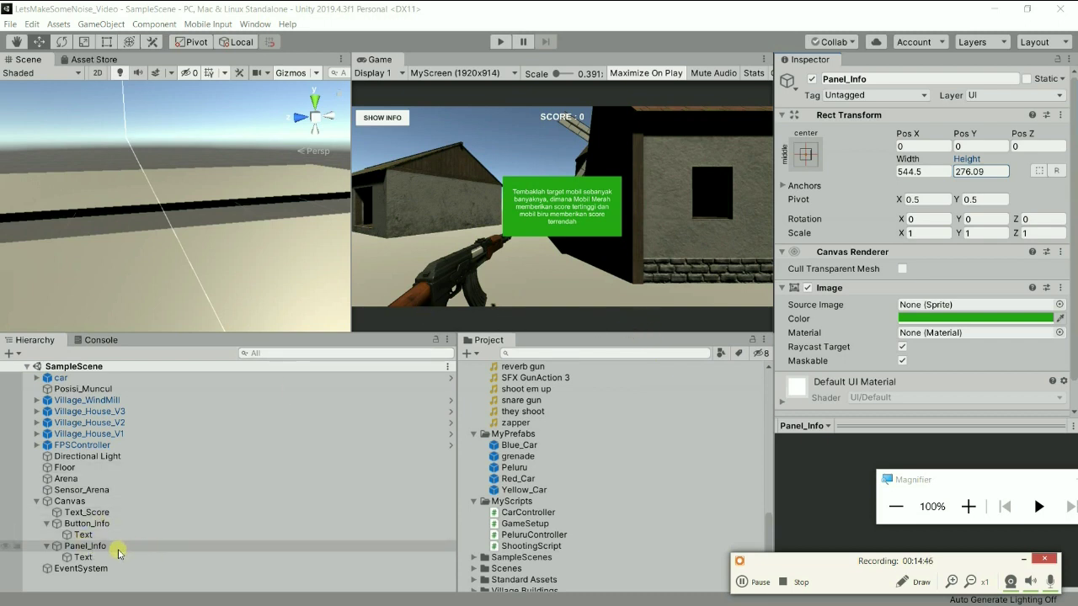
left_click(96, 563)
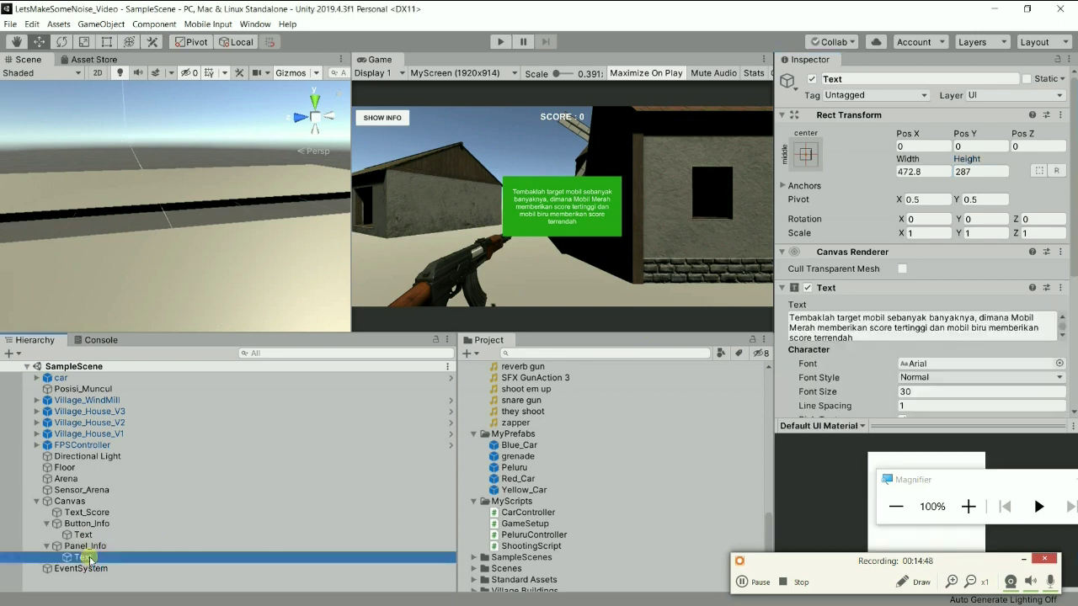
Rename the Text child of Panel_Info to Text_Info in the Inspector
left_click(863, 80)
type("_Info")
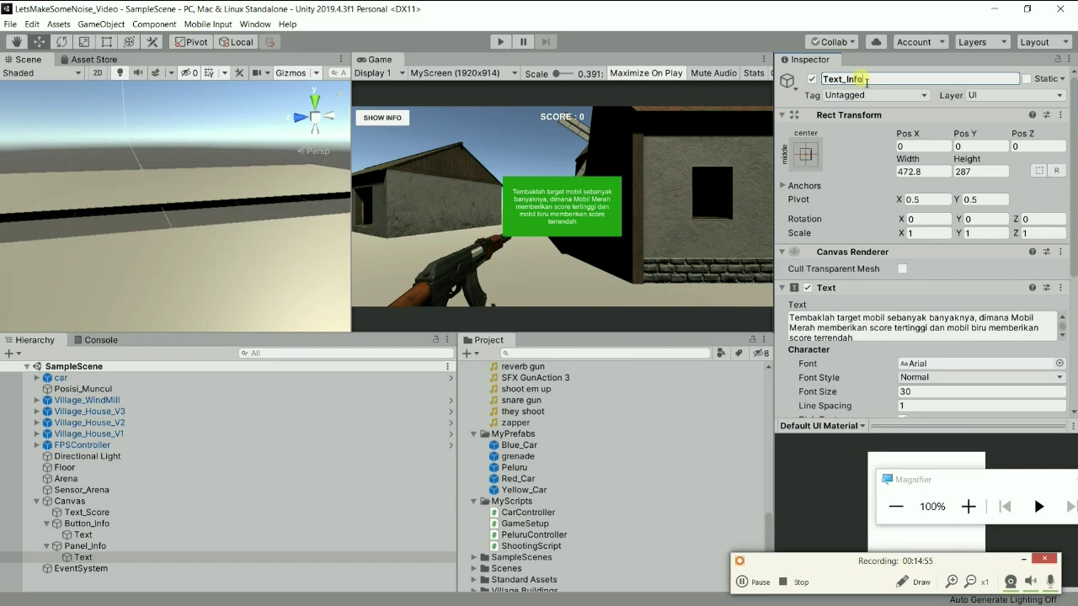
key("Return")
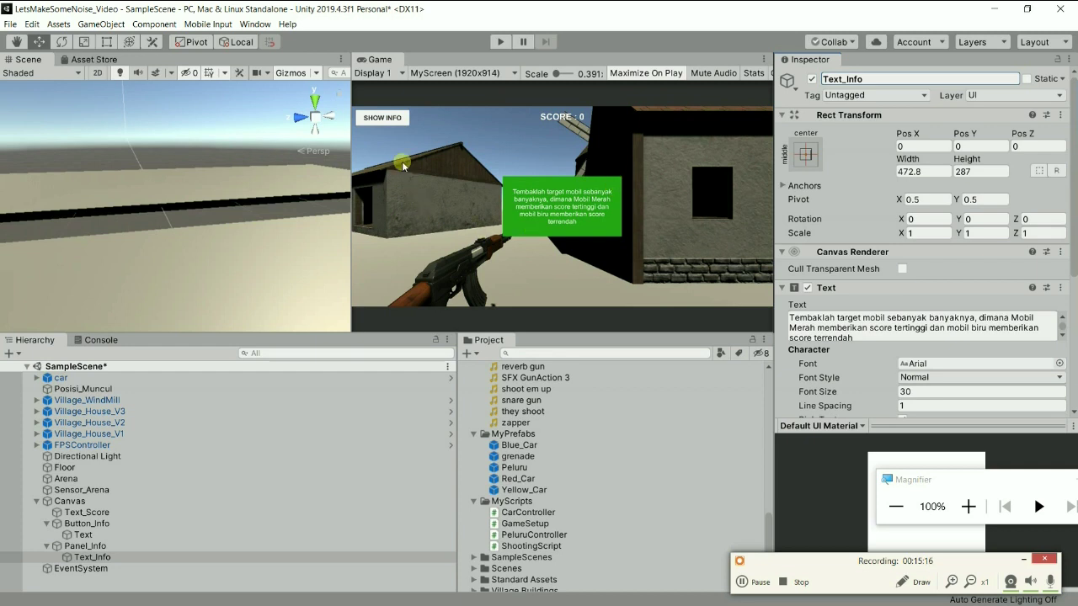
left_click(499, 42)
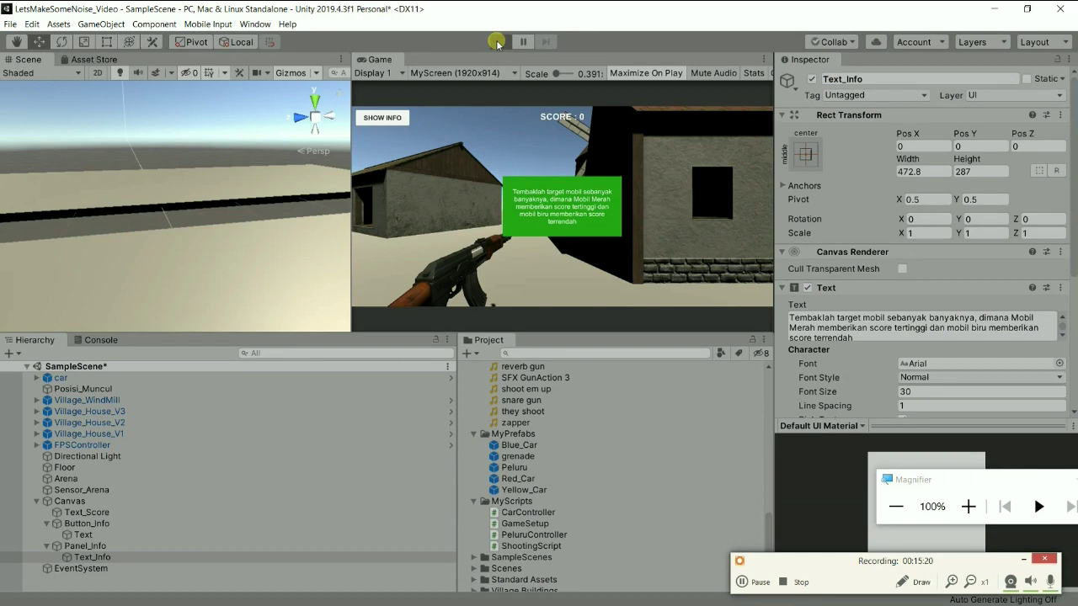
key("w")
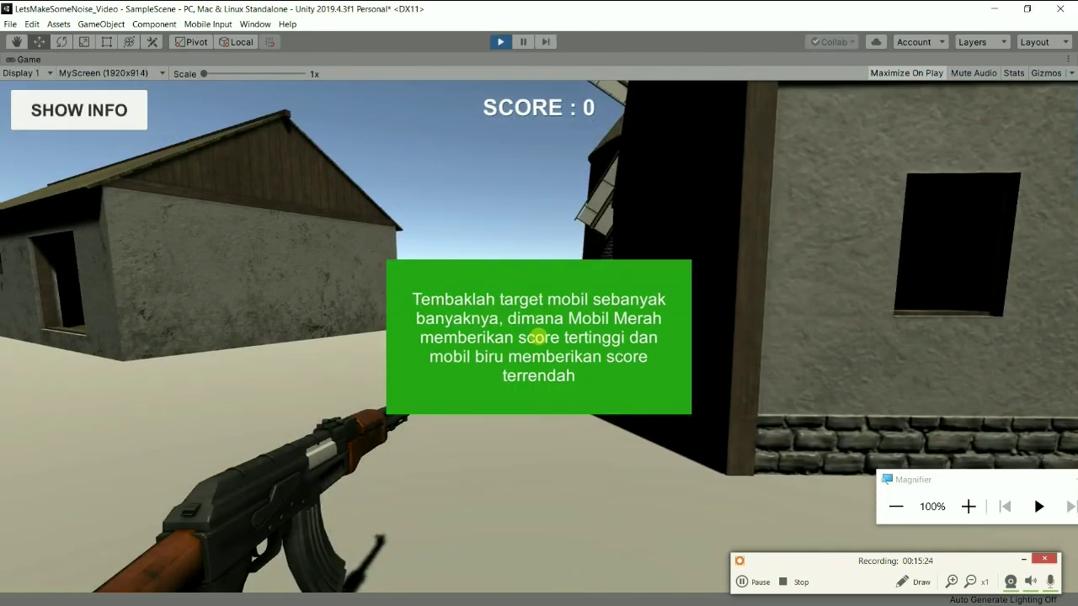
mouse_move(538, 337)
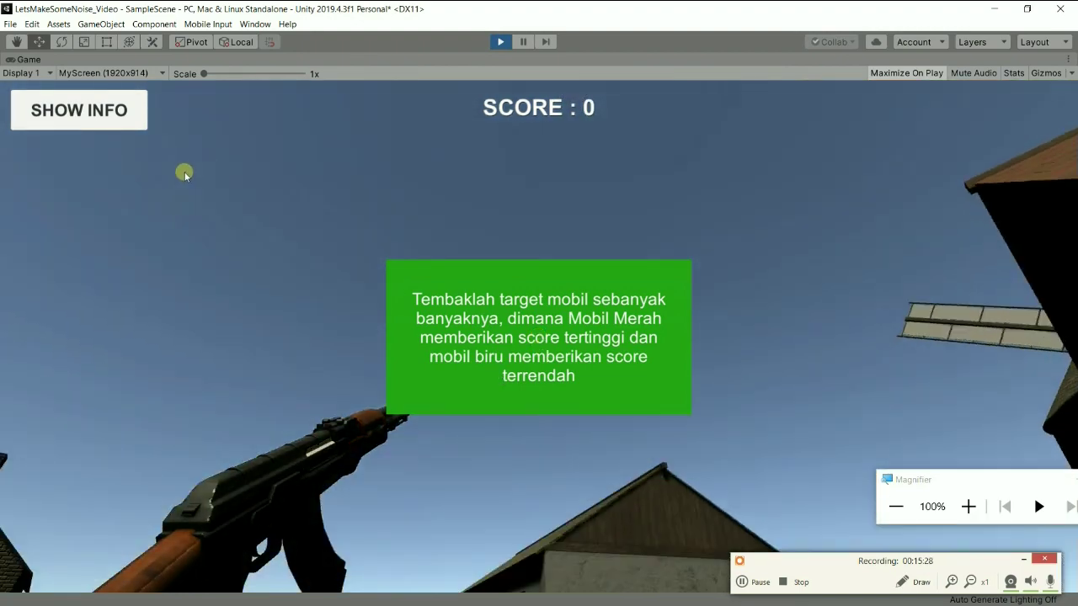
mouse_move(96, 114)
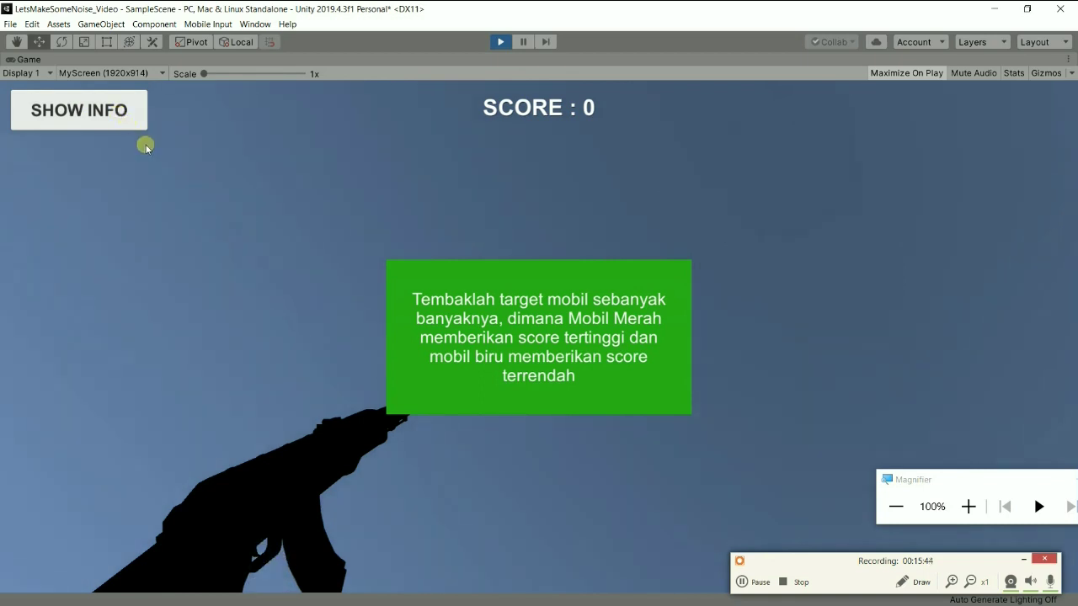
left_click(134, 145)
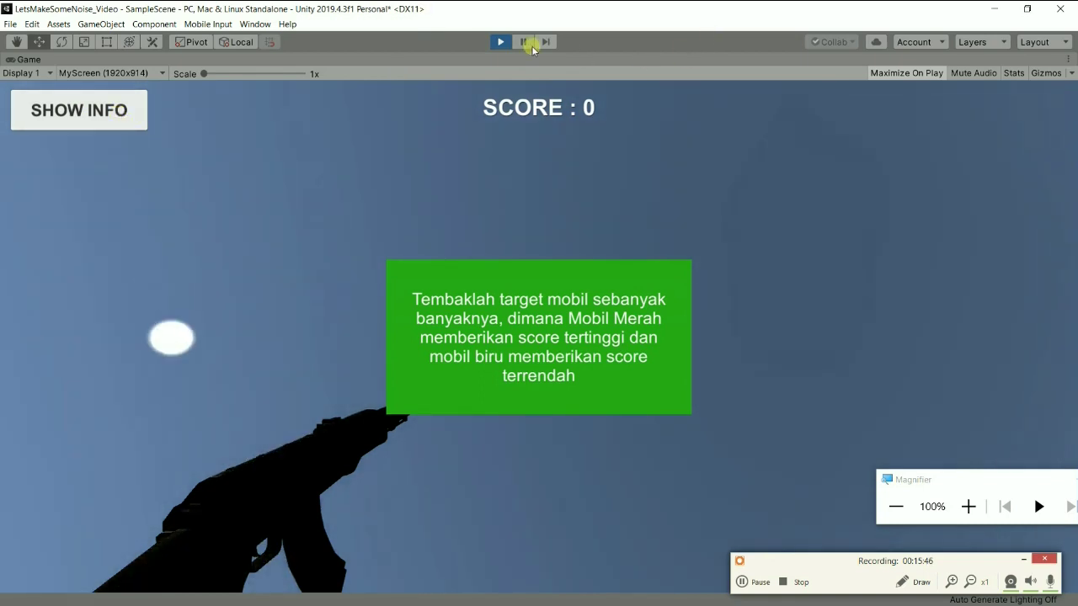
left_click(500, 42)
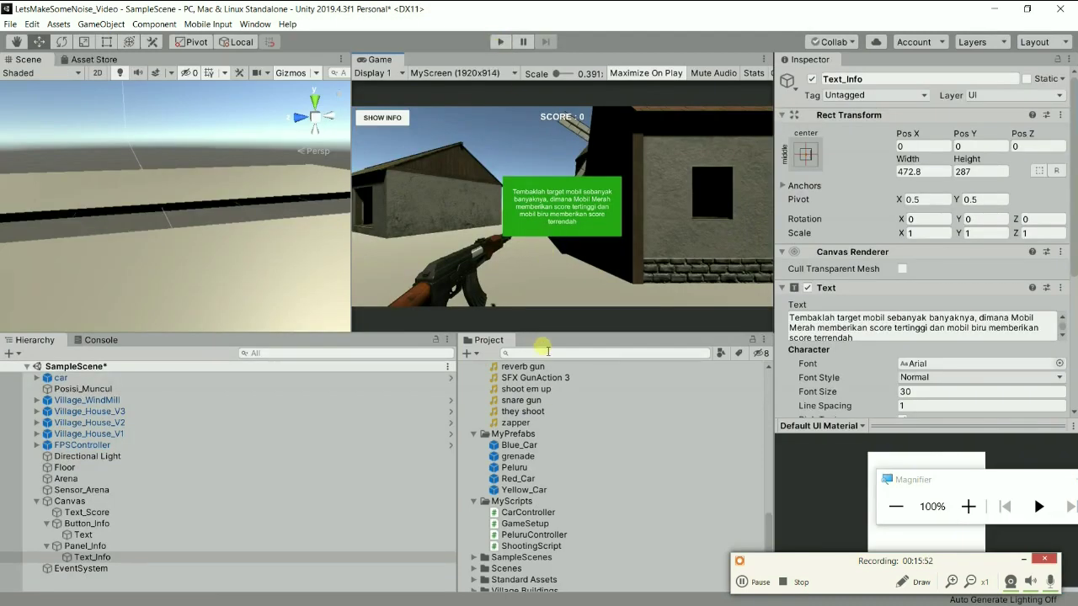
Create a new C# script named InfoController in the MyScripts folder
left_click(520, 501)
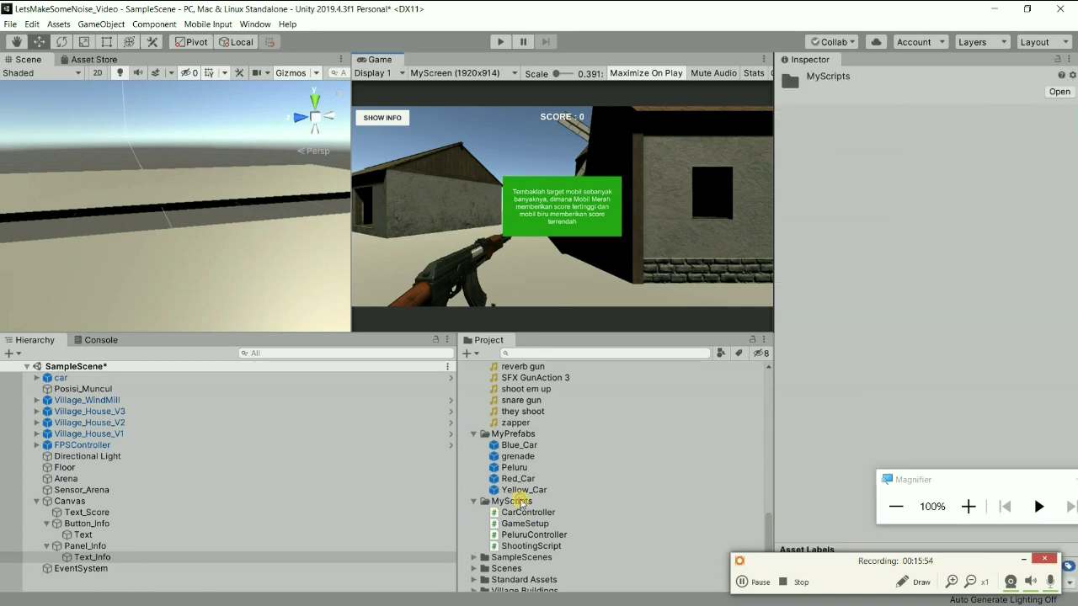
right_click(520, 501)
mouse_move(614, 202)
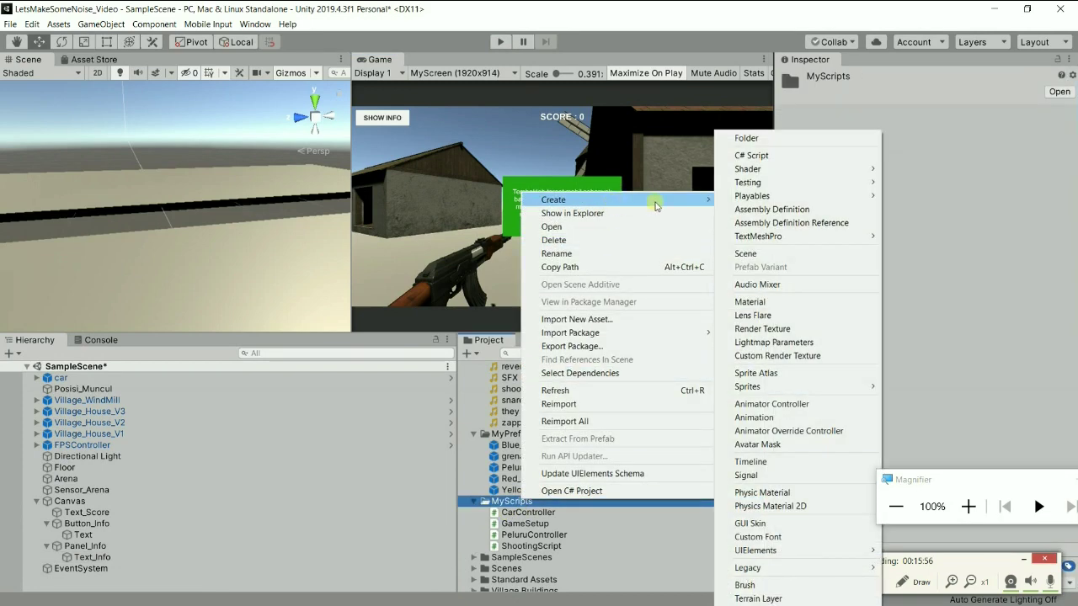
left_click(775, 156)
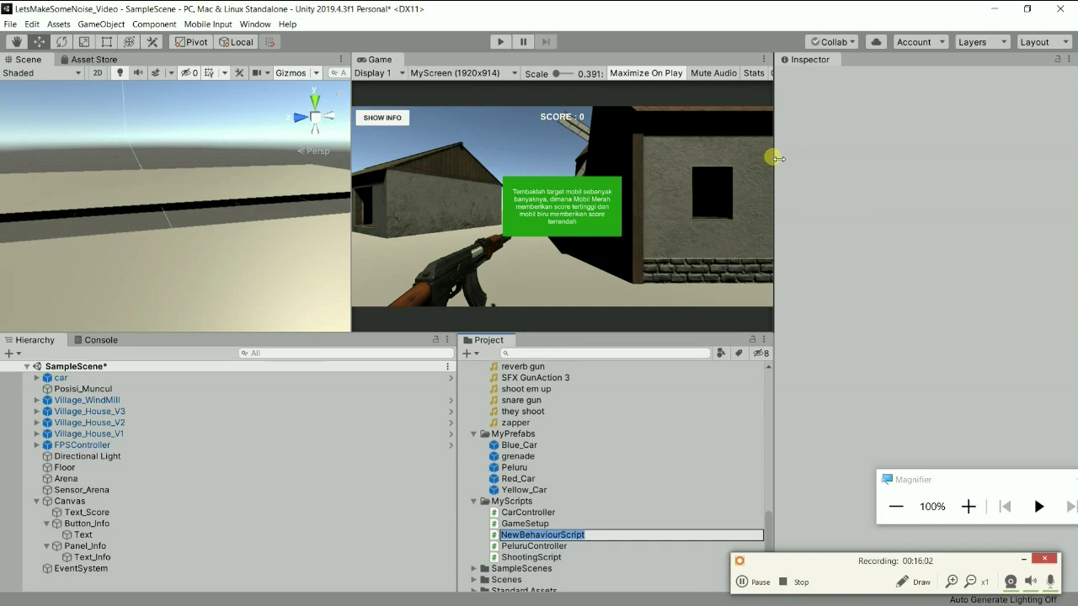
key("BackSpace")
type("InfoController")
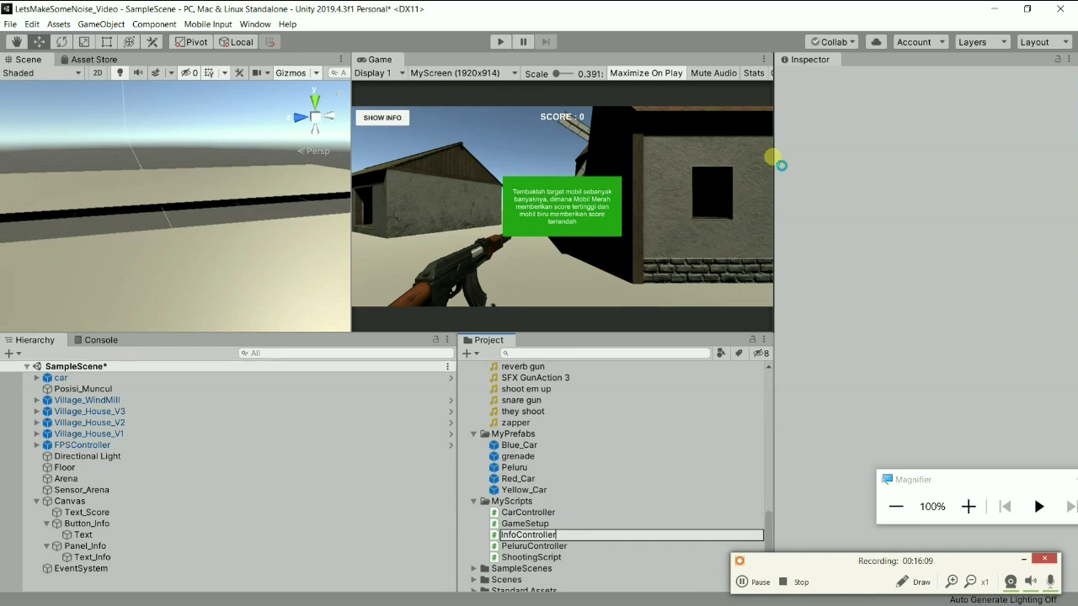
key("Return")
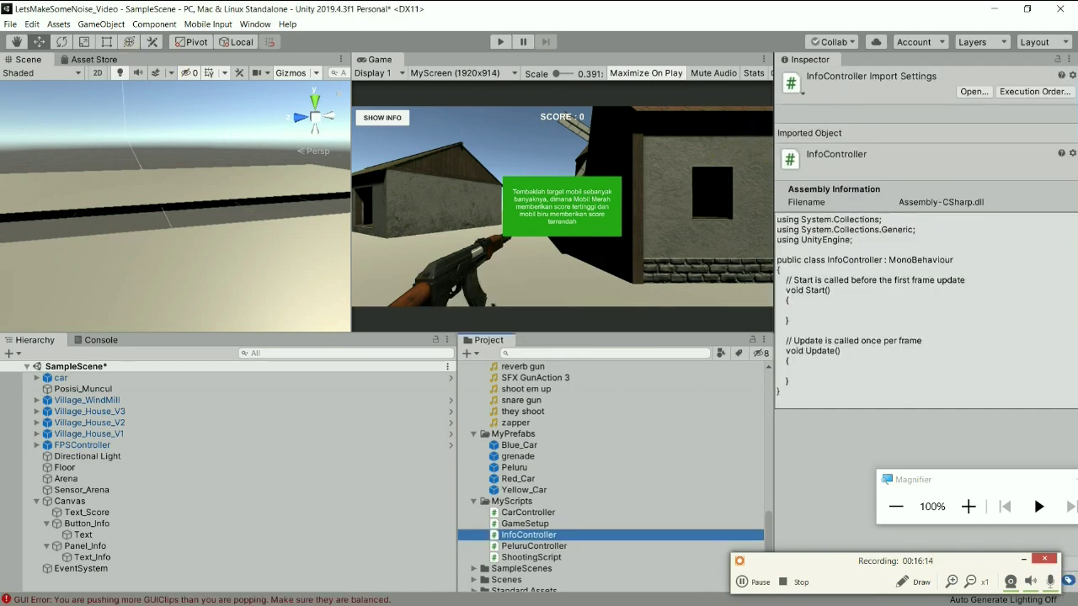
Clear the Console's error messages and go back to the Hierarchy
left_click(112, 341)
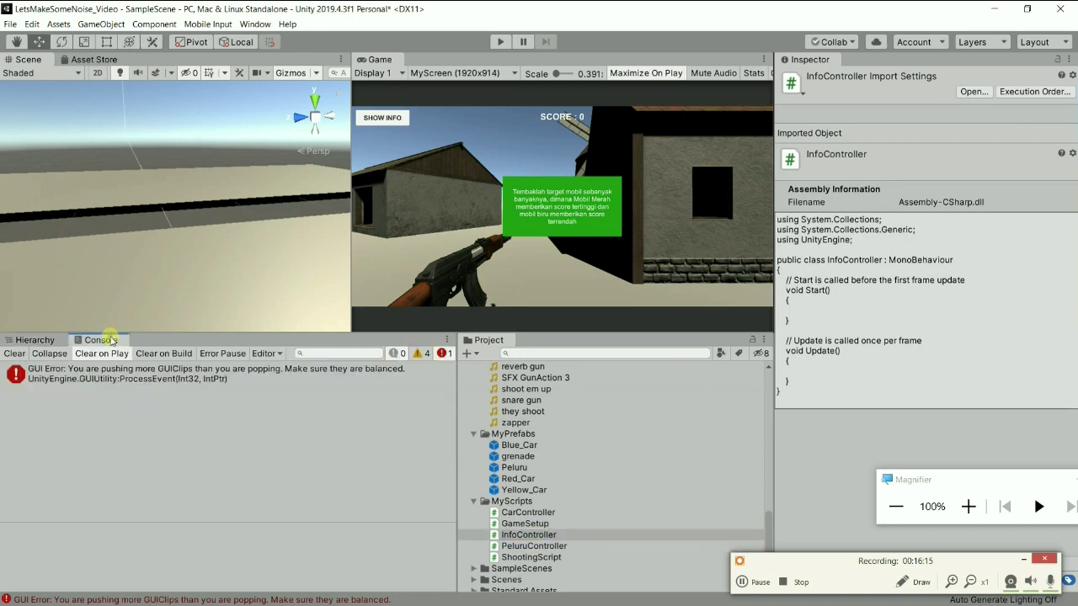
left_click(16, 354)
left_click(38, 341)
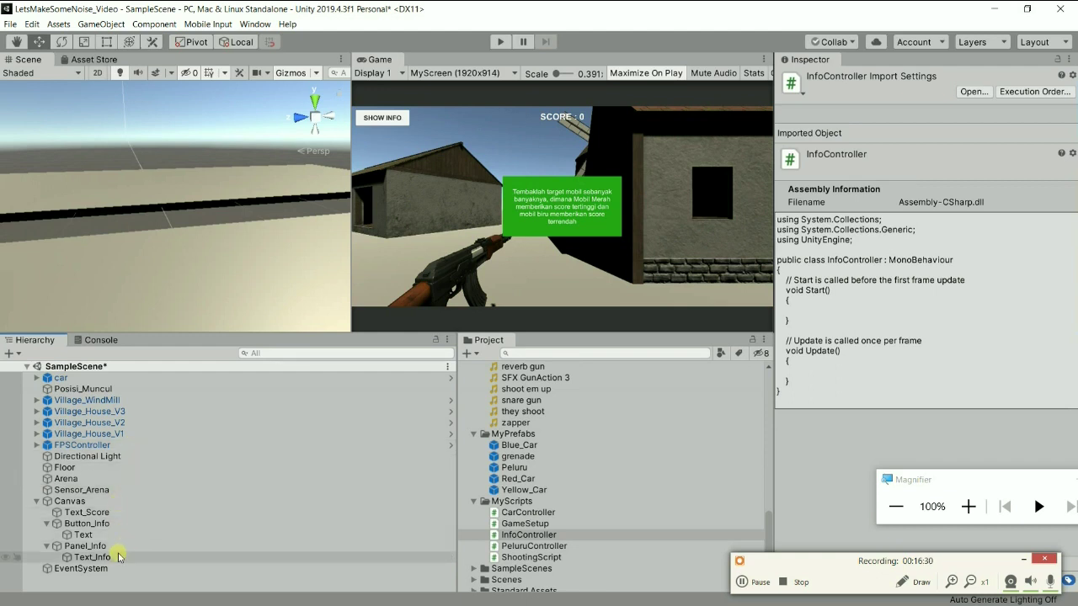
Collapse Panel_Info's Canvas Renderer component in the Inspector
left_click(99, 525)
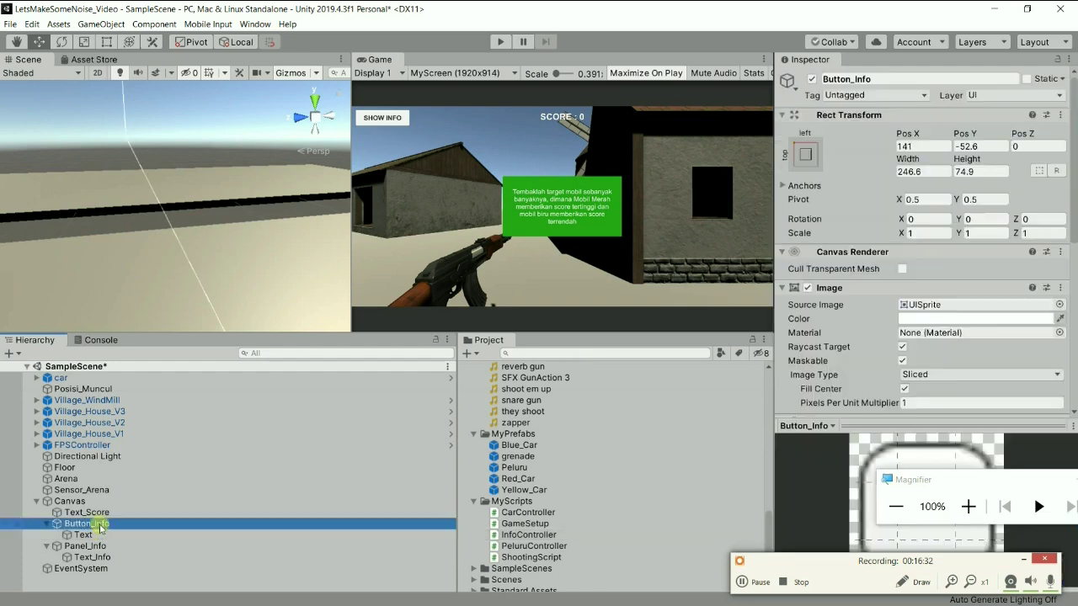
scroll(1035, 245, "down", 5)
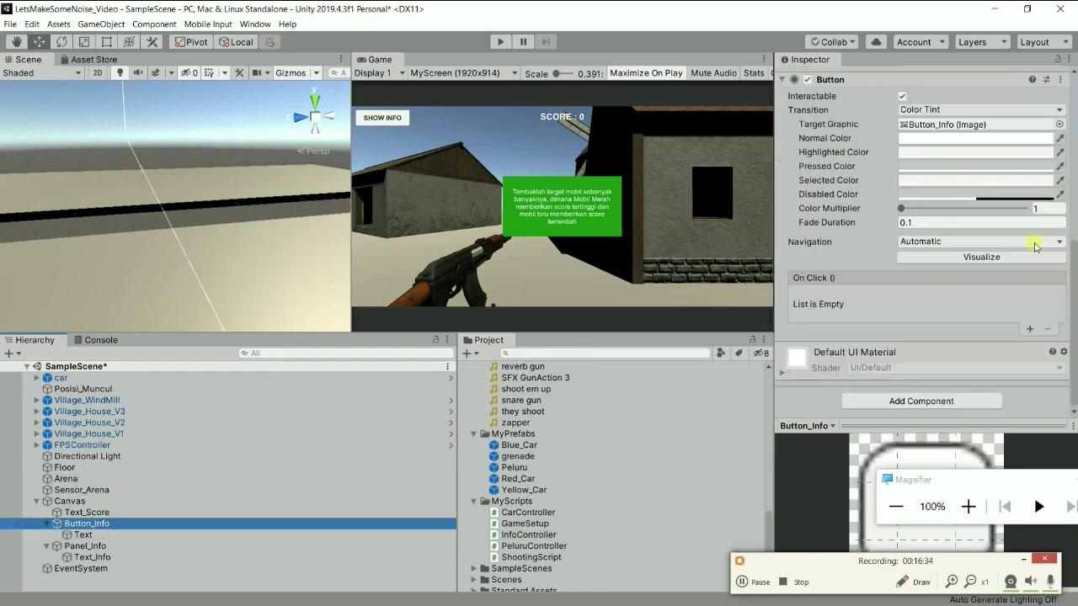
scroll(1035, 244, "up", 5)
scroll(1034, 244, "down", 5)
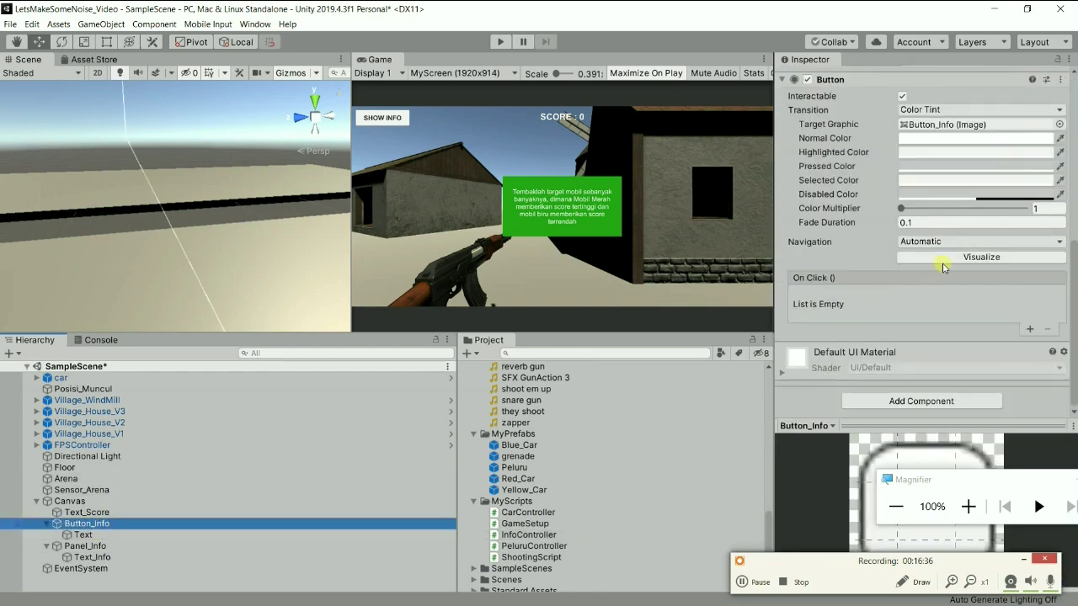
scroll(812, 252, "up", 5)
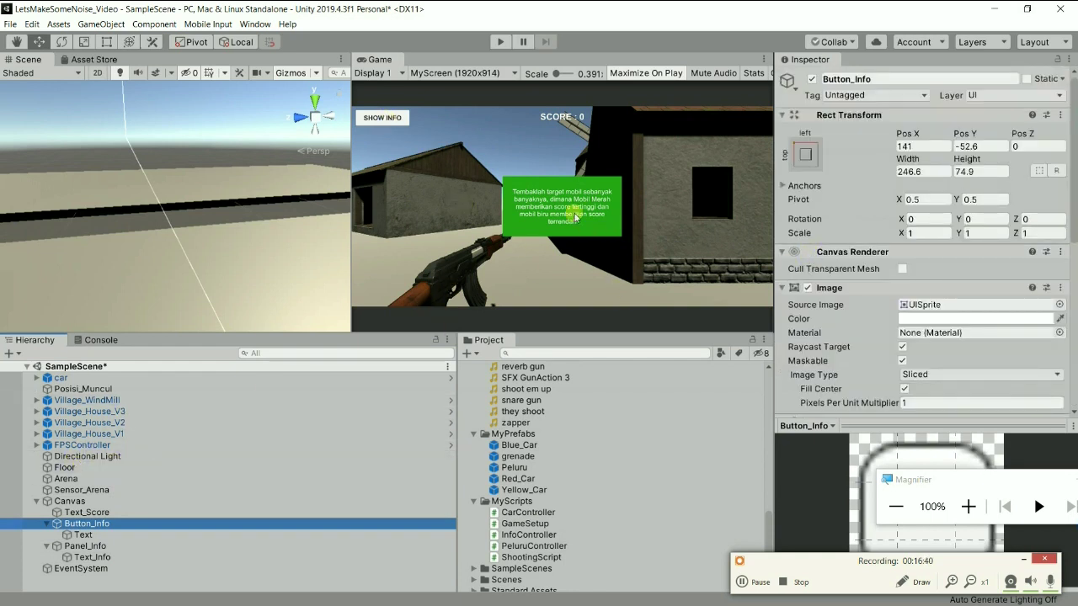
left_click(94, 548)
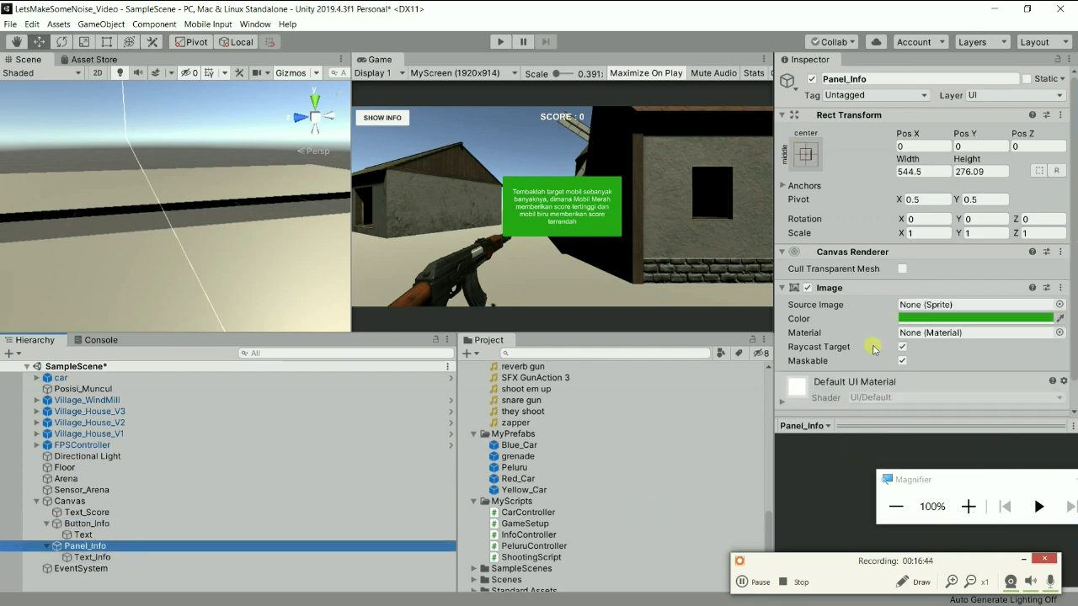
left_click(783, 252)
left_click(783, 252)
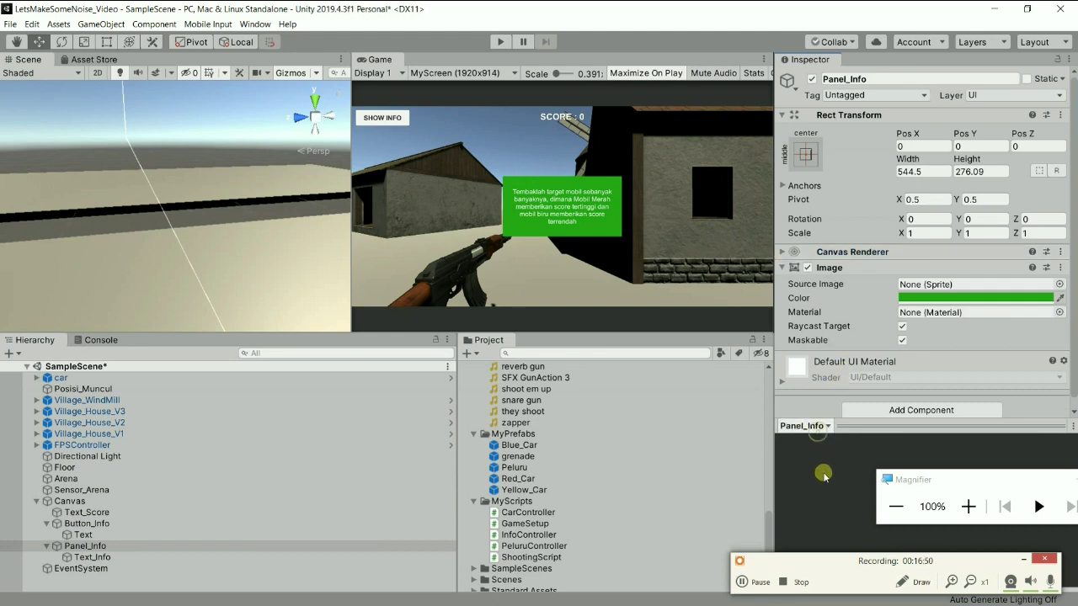
Add the Info Controller component to Panel_Info and open InfoController in Visual Studio
left_click(903, 414)
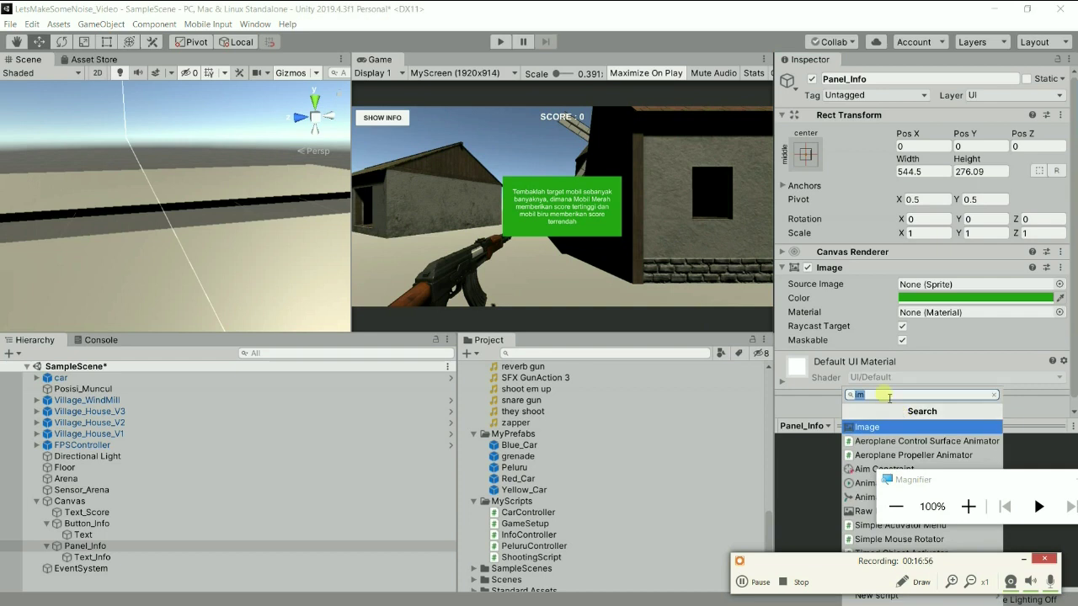
type("Info")
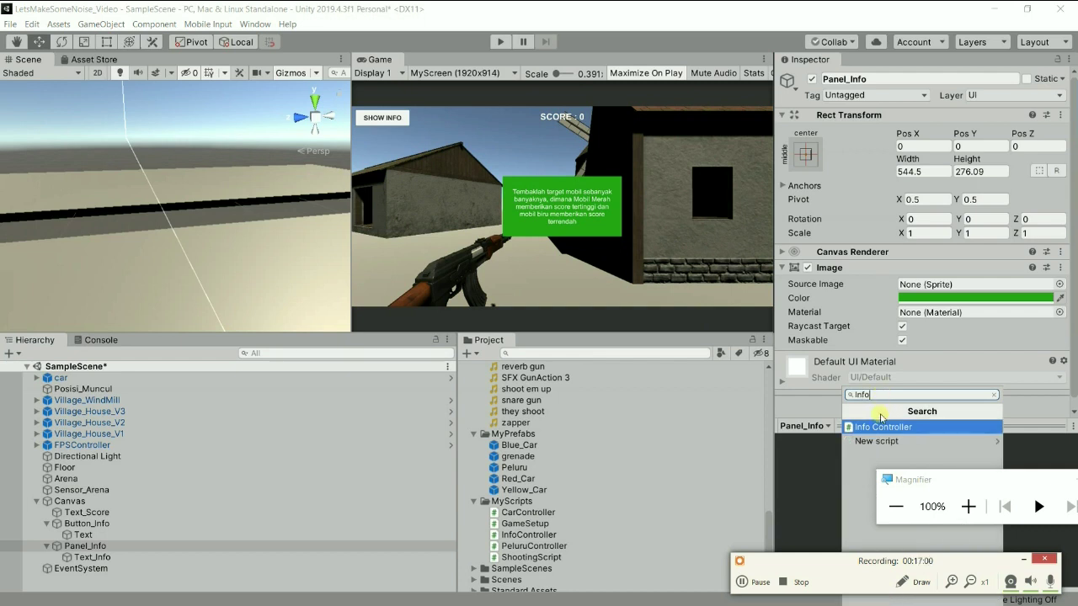
left_click(882, 427)
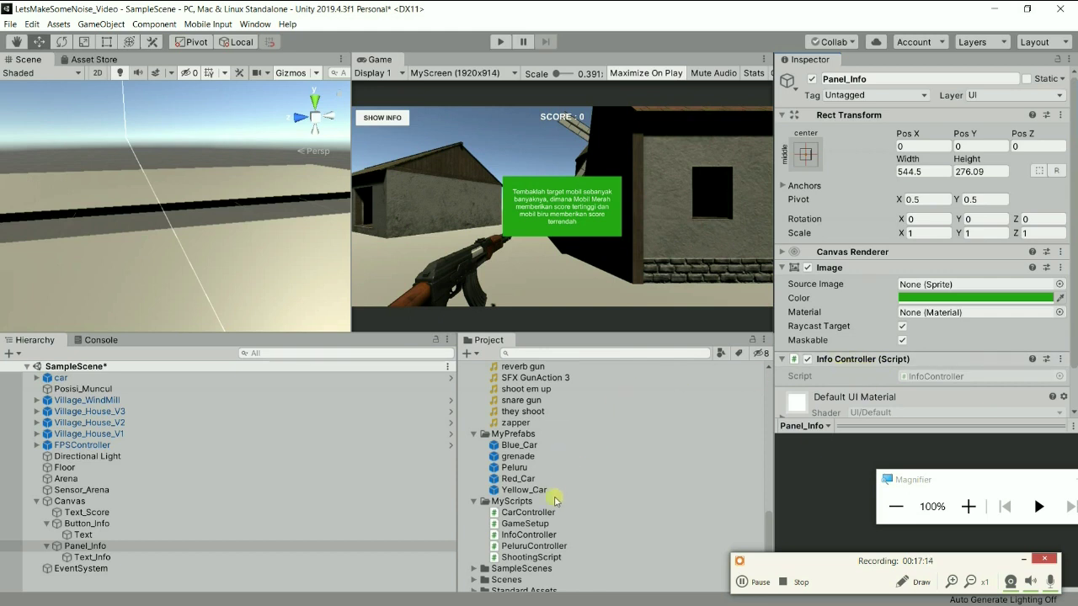
double_click(529, 535)
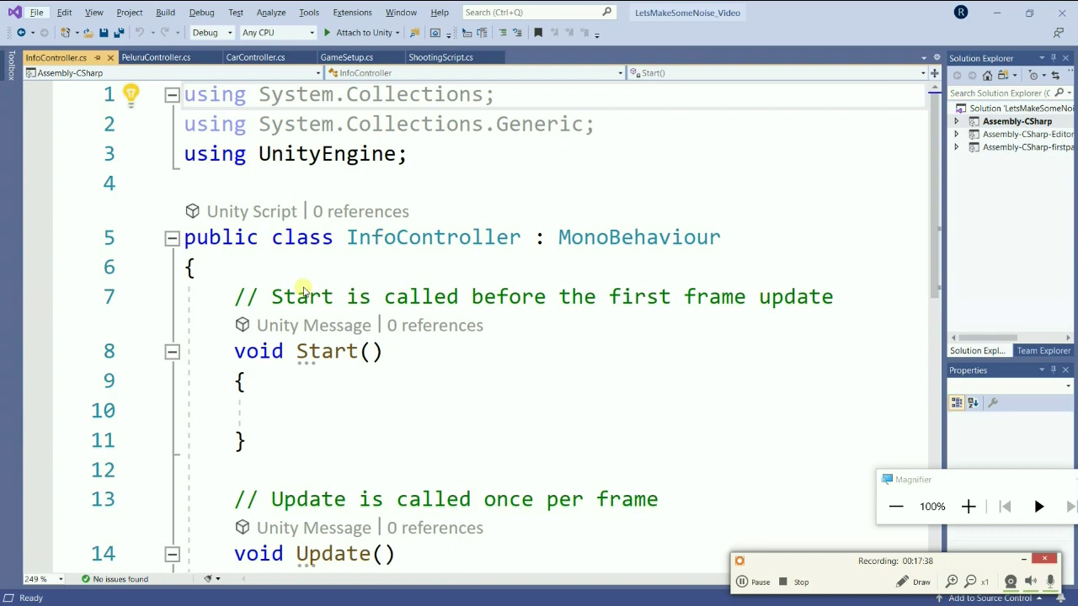
Add 'using UnityEngine.UI;' on a new line below the UnityEngine import
left_click(427, 160)
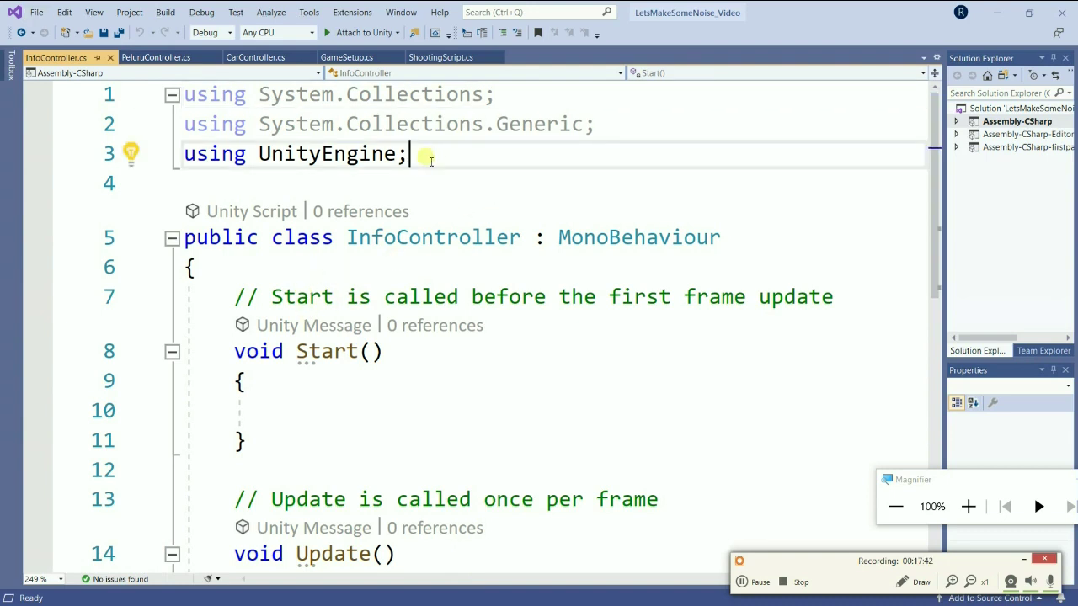
key("Return")
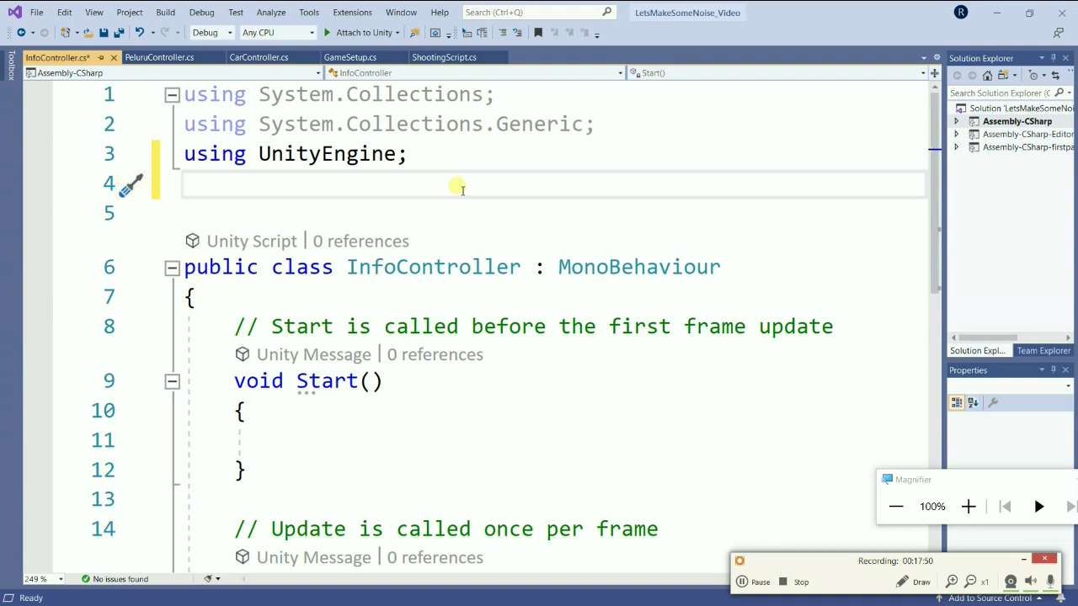
type("u")
type("sing ")
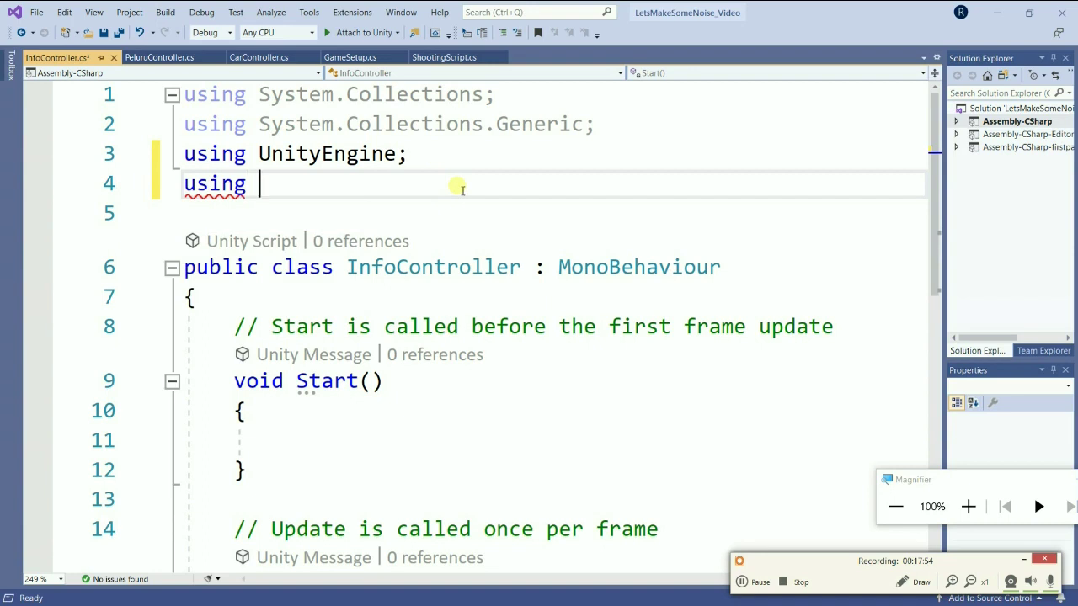
type("Uni")
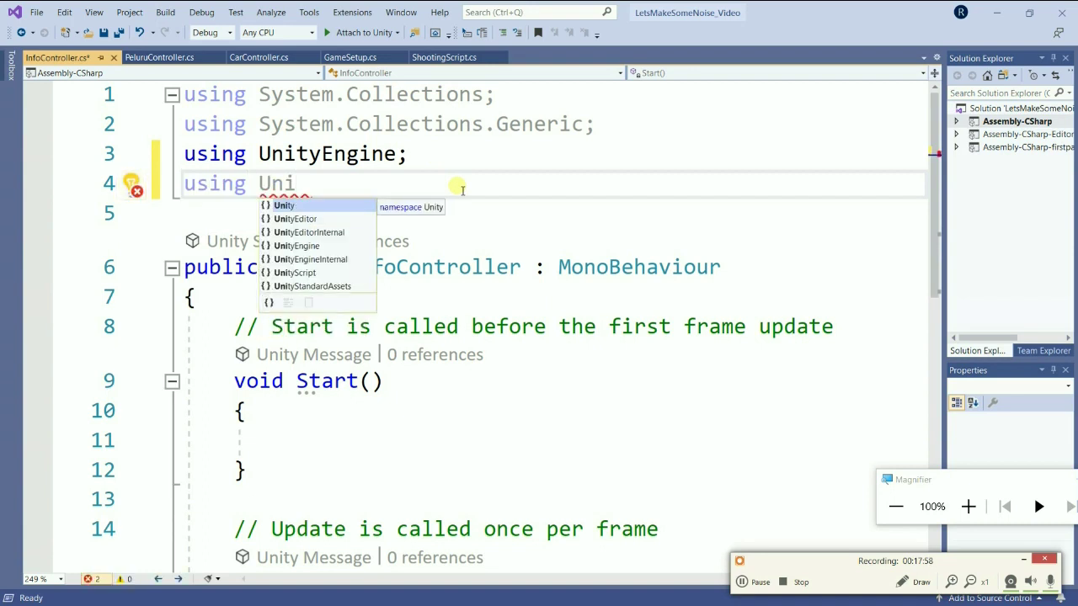
type("ty")
key("Escape")
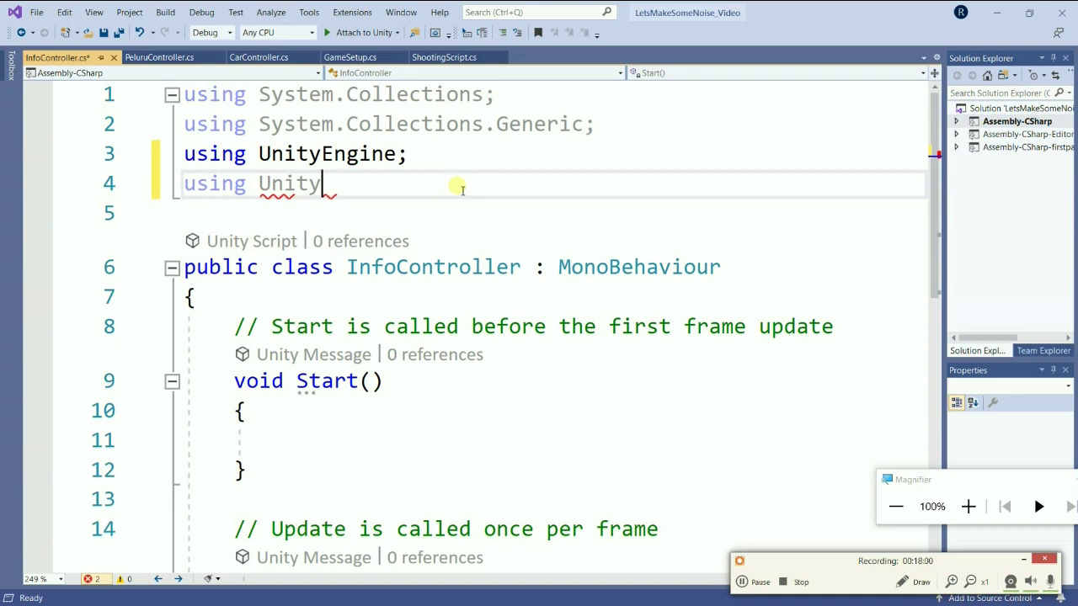
type("Engi")
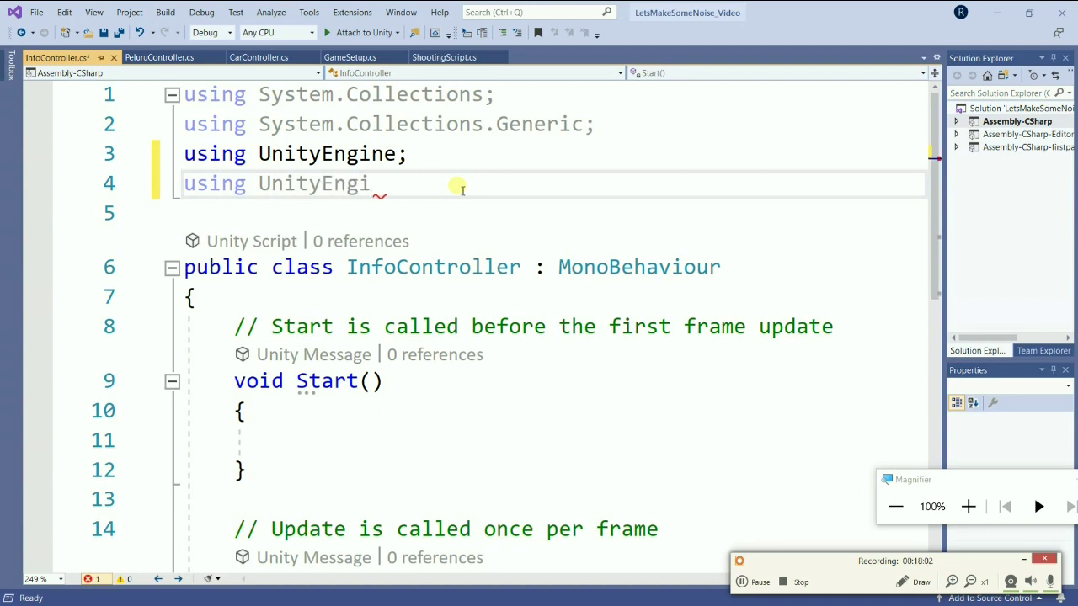
type("ne")
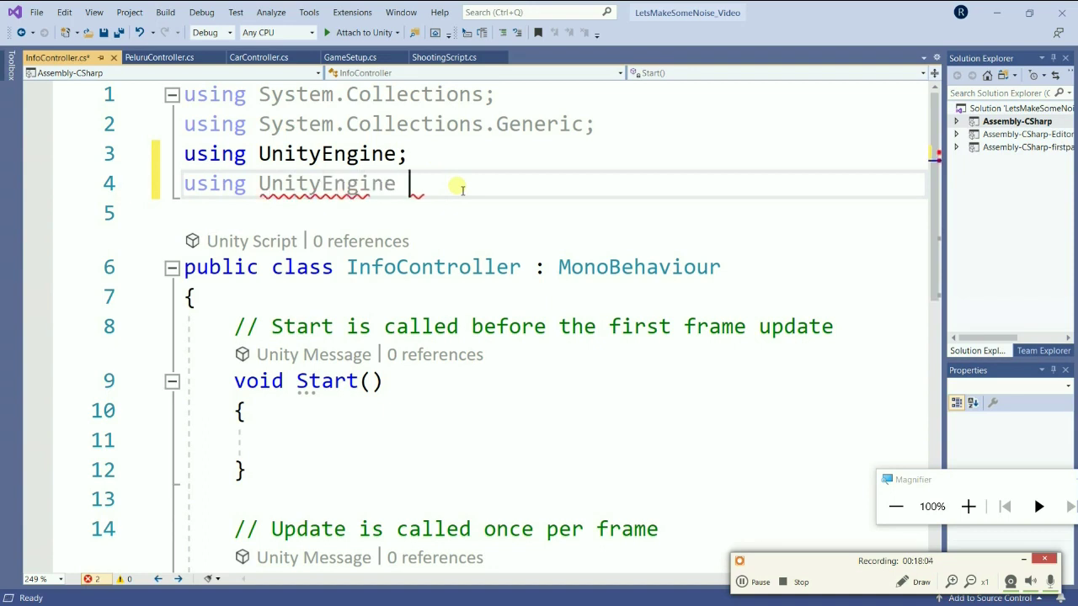
key("BackSpace")
type(".U")
key("Tab")
type(";")
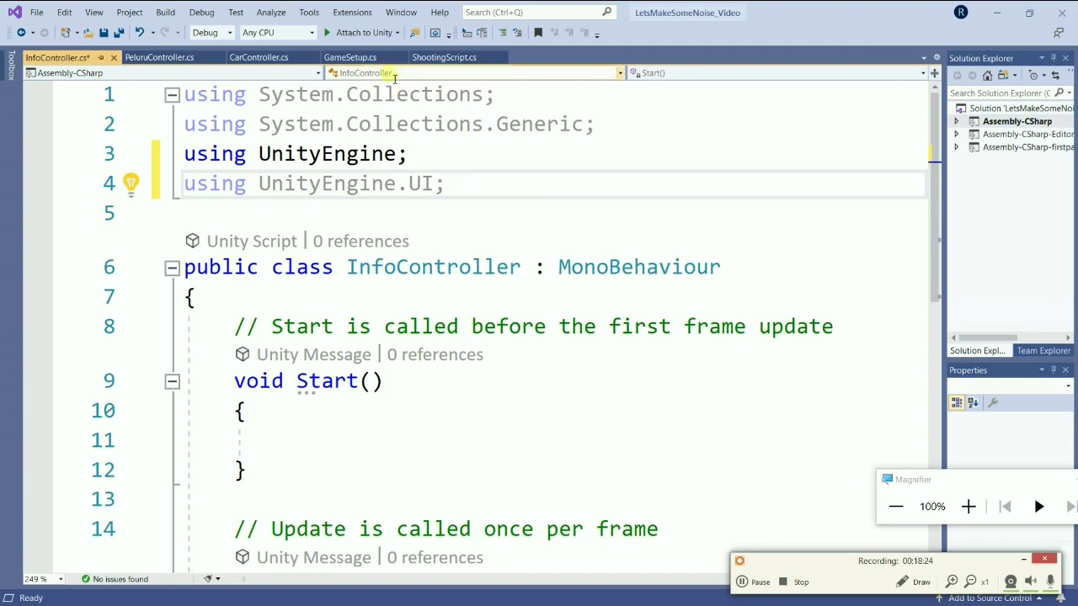
Declare 'private GameObject panelInfo;' at the top of the InfoController class
left_click(330, 296)
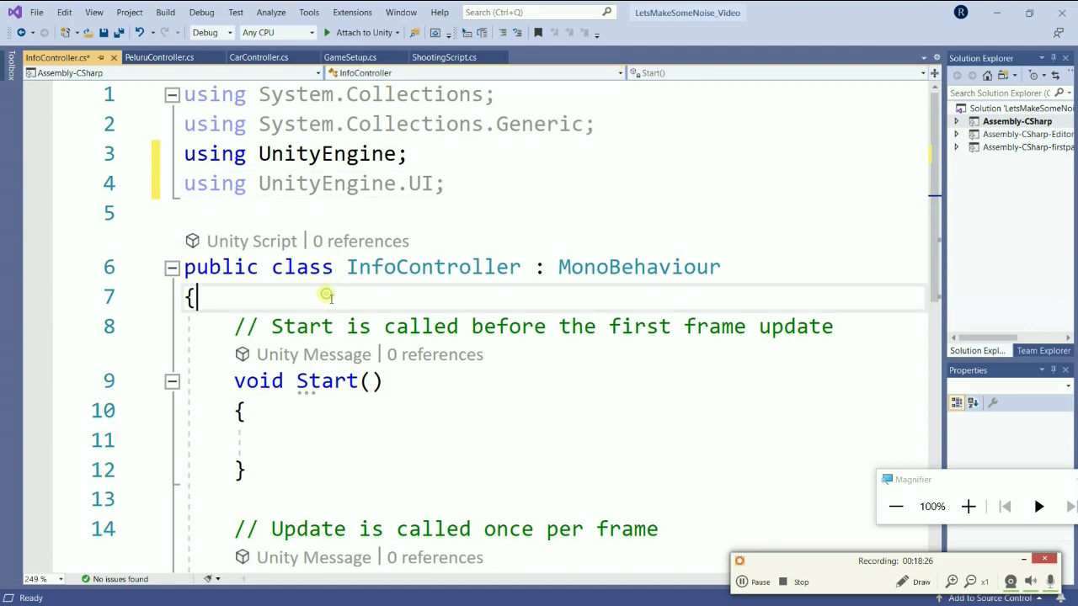
key("Return")
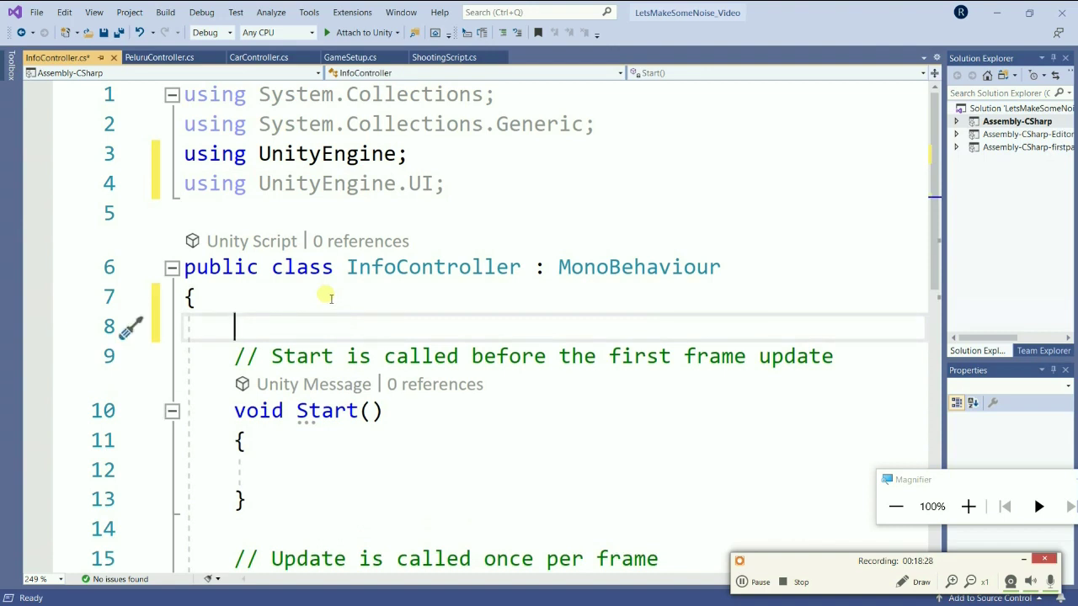
key("Return")
key("Up")
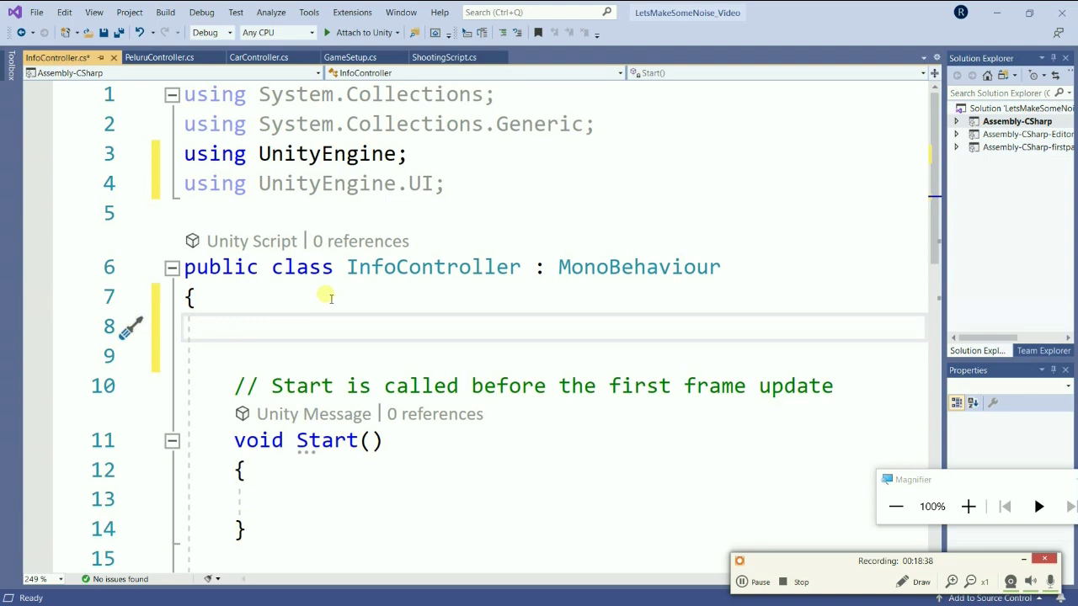
type("private ")
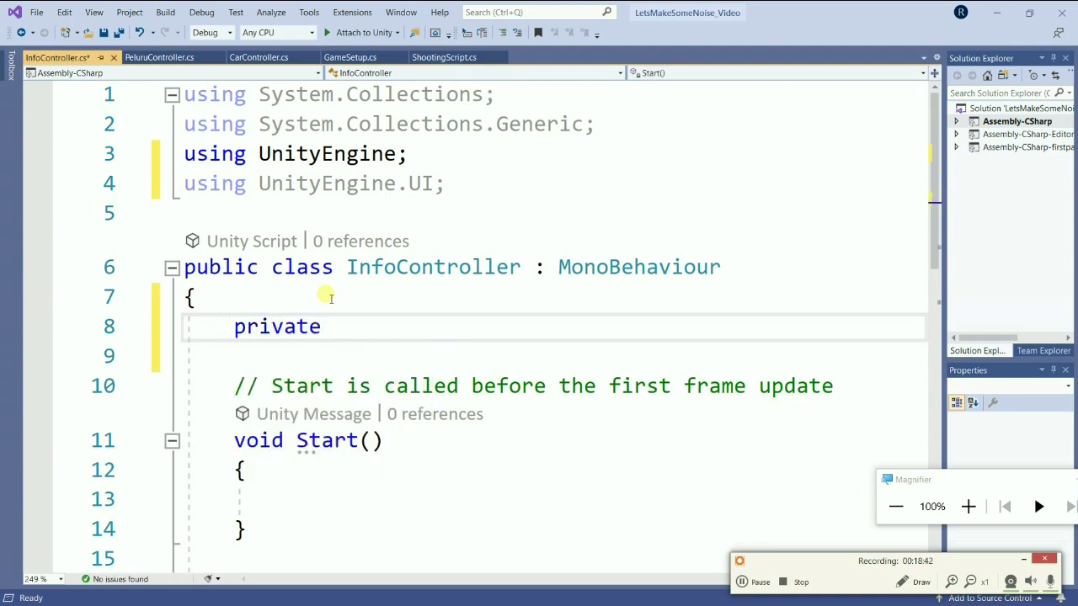
type("Gam")
key("Tab")
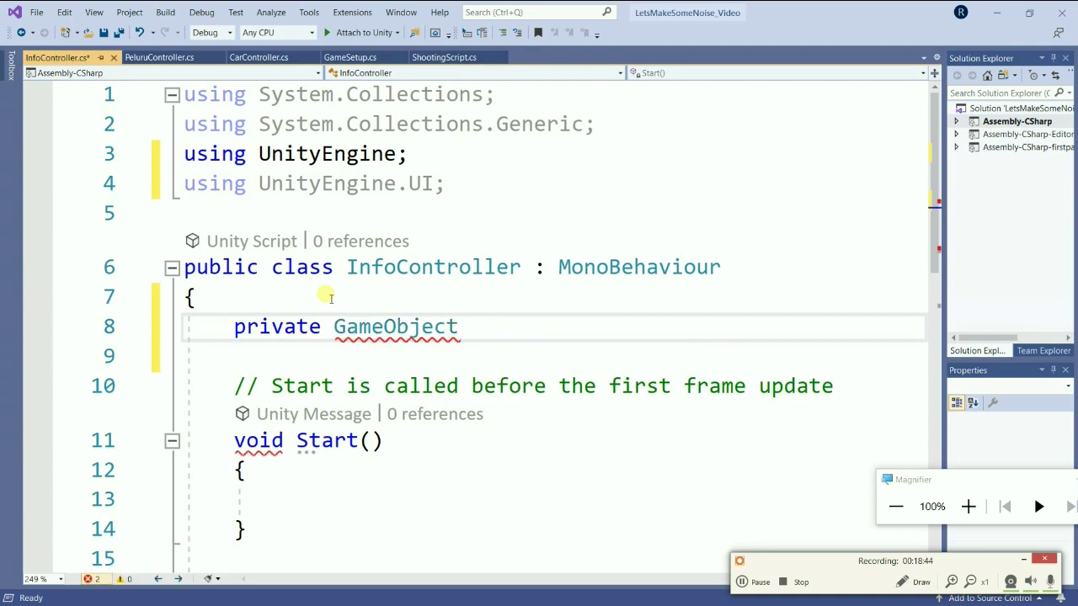
type("panel")
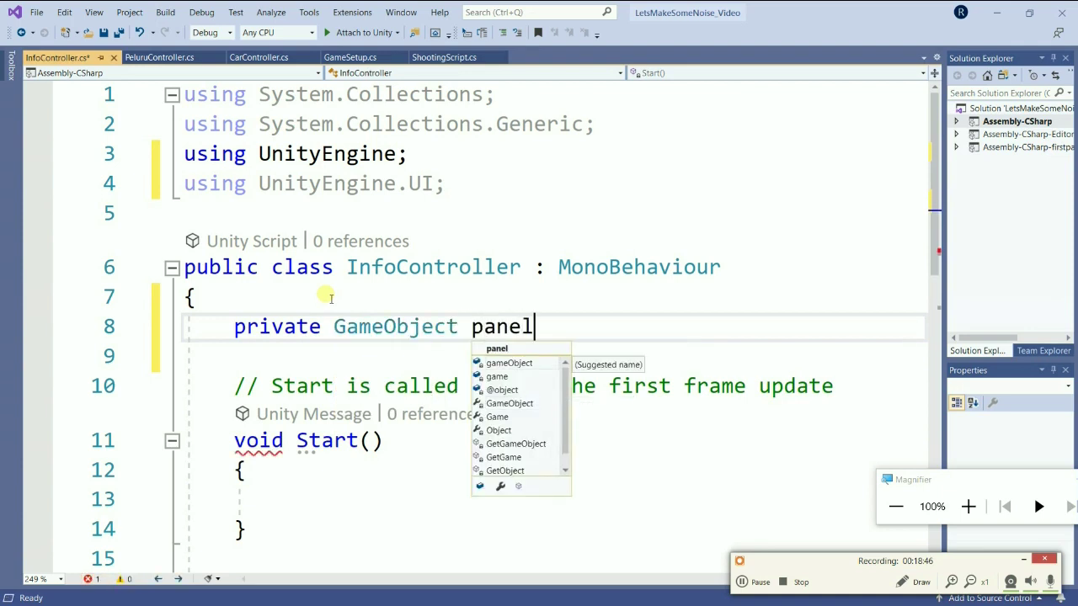
type("Info;")
key("Return")
Add 'private Text textBtnInfo;' below it and open blank lines underneath
type("p")
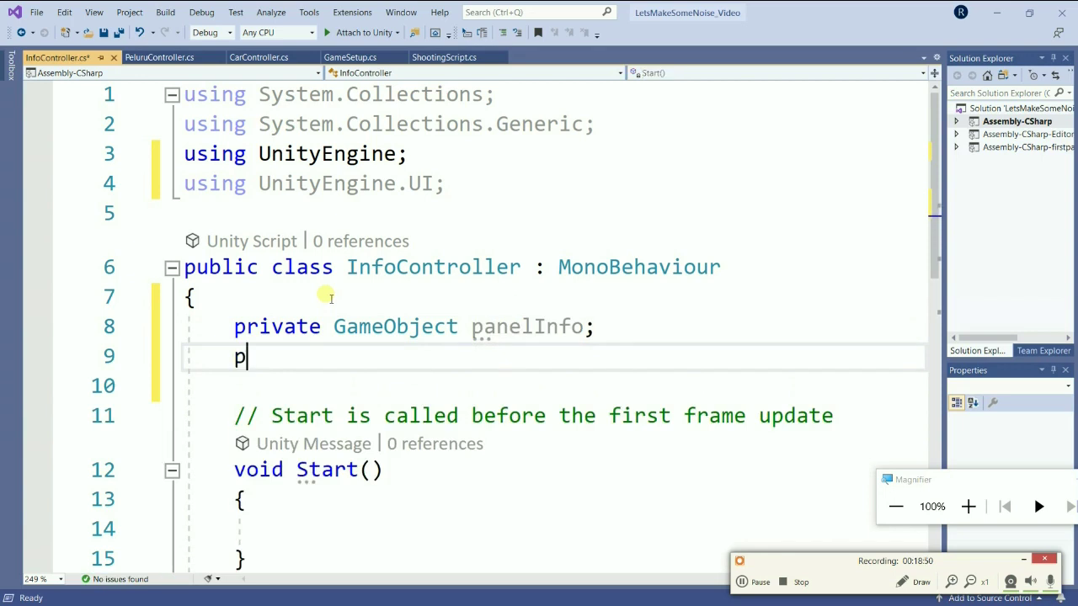
type("ri")
key("Tab")
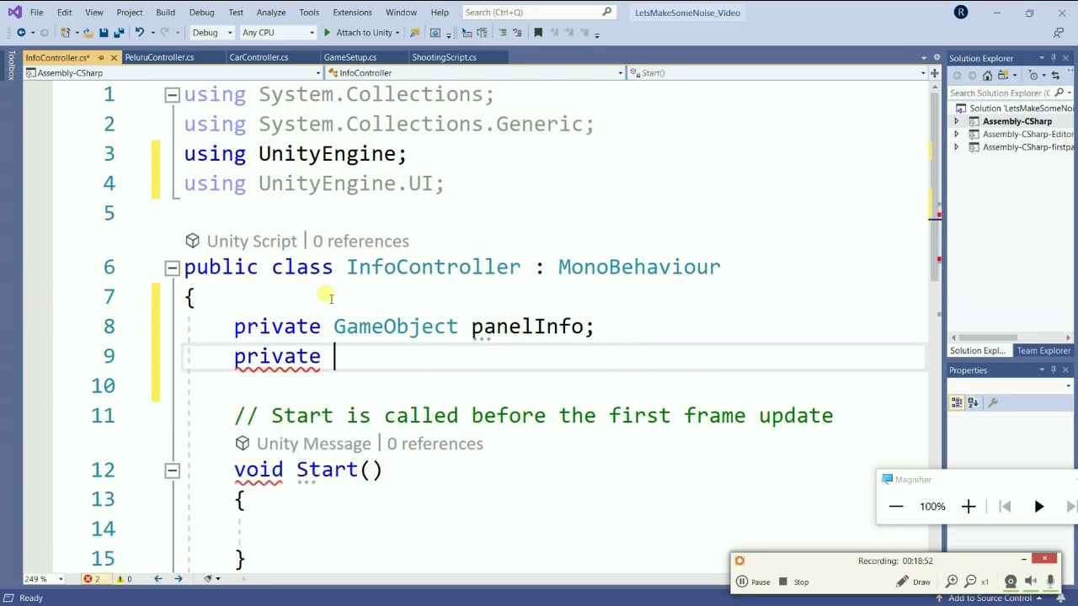
type("Tex")
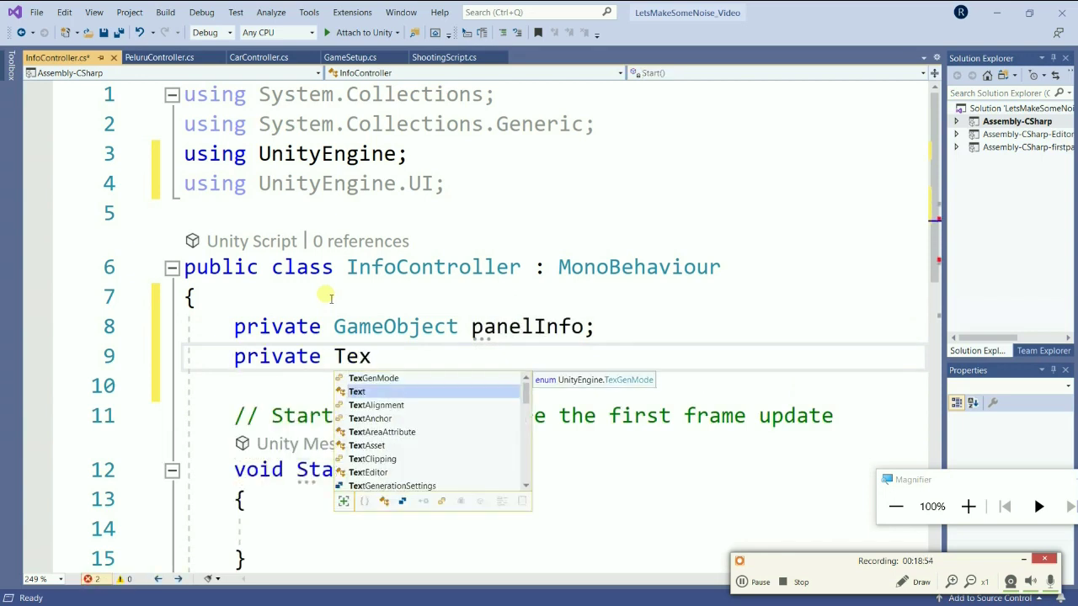
key("Tab")
type("textInf")
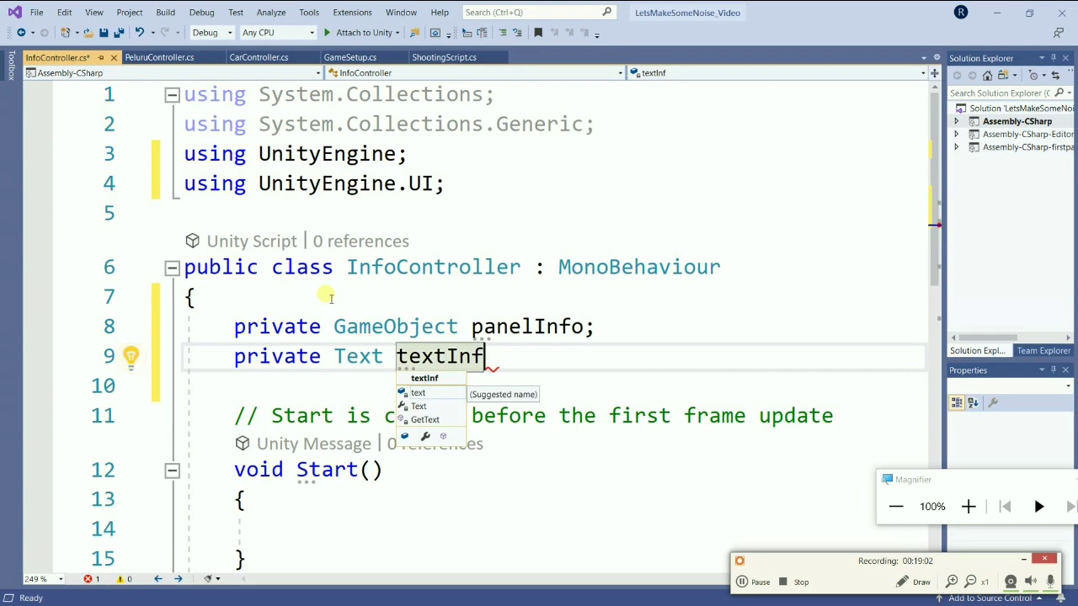
type("o")
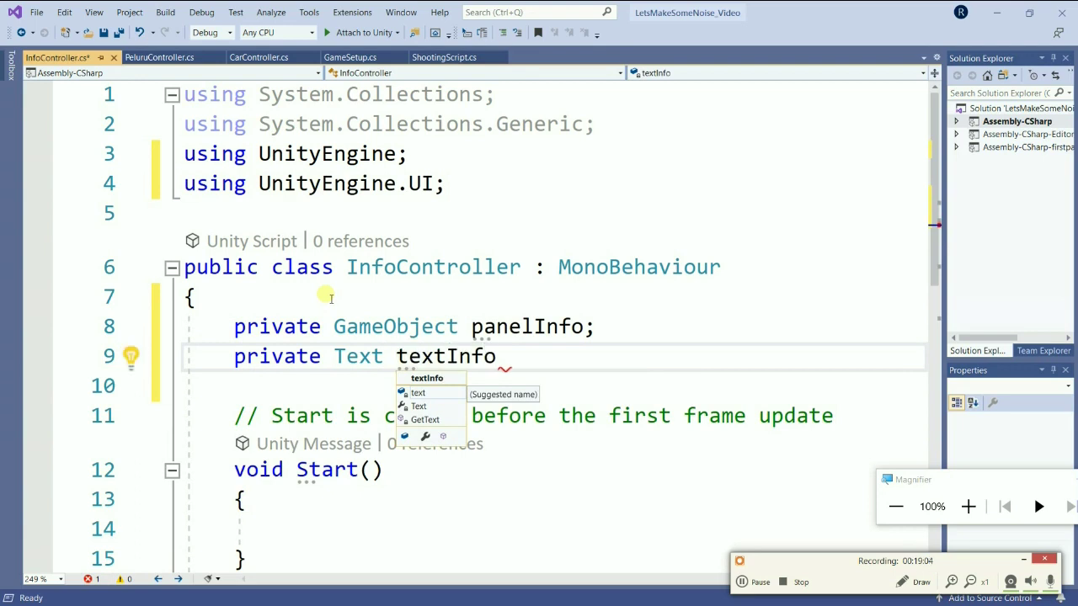
type(";")
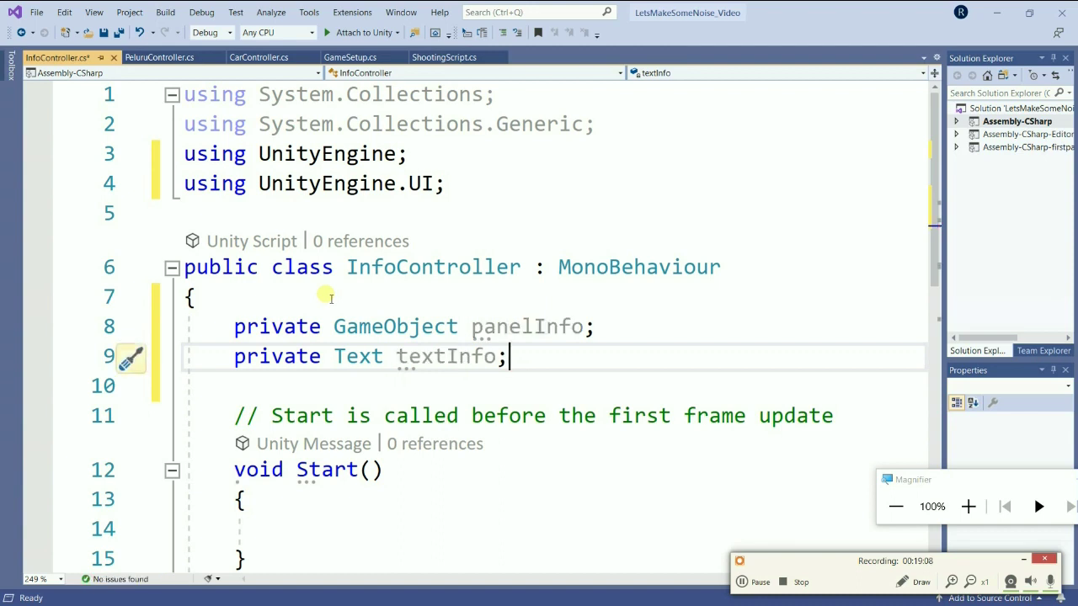
key("alt")
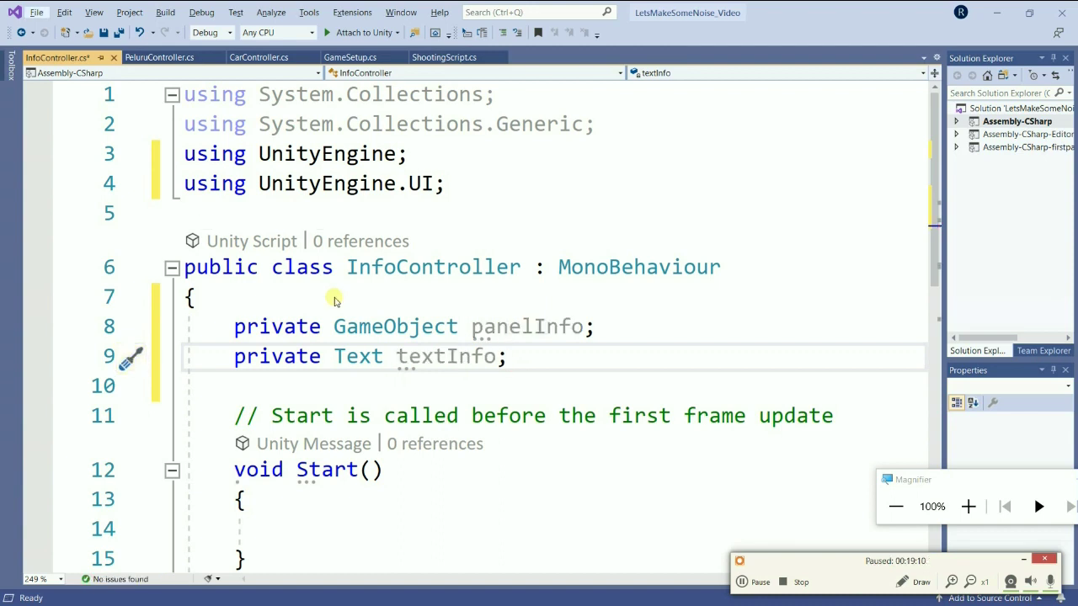
left_click(445, 355)
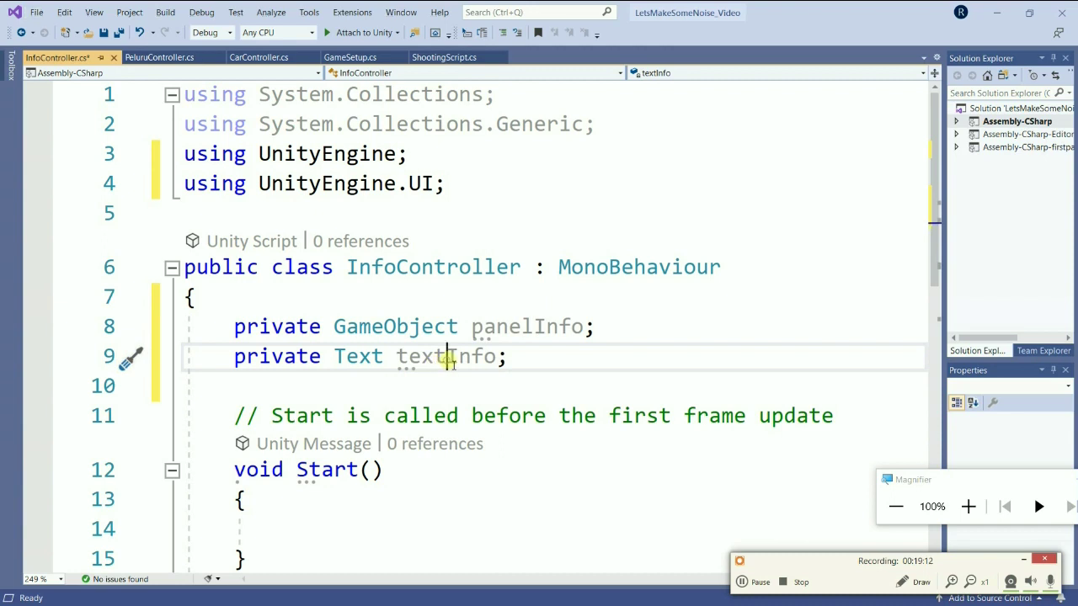
type("Btn")
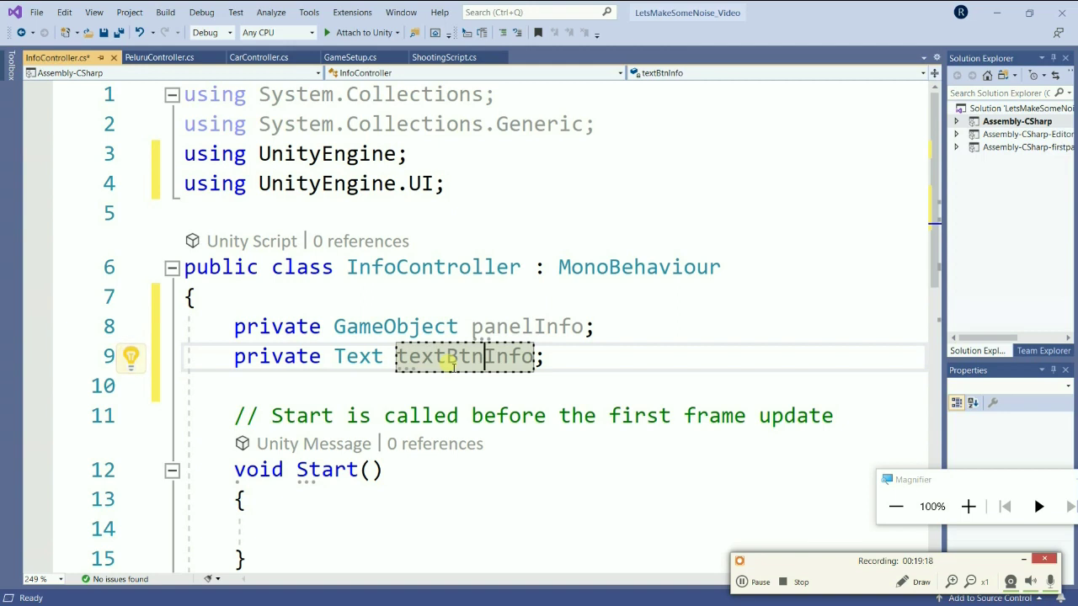
key("Right")
key("Right")
key("Right")
key("Right")
key("Right")
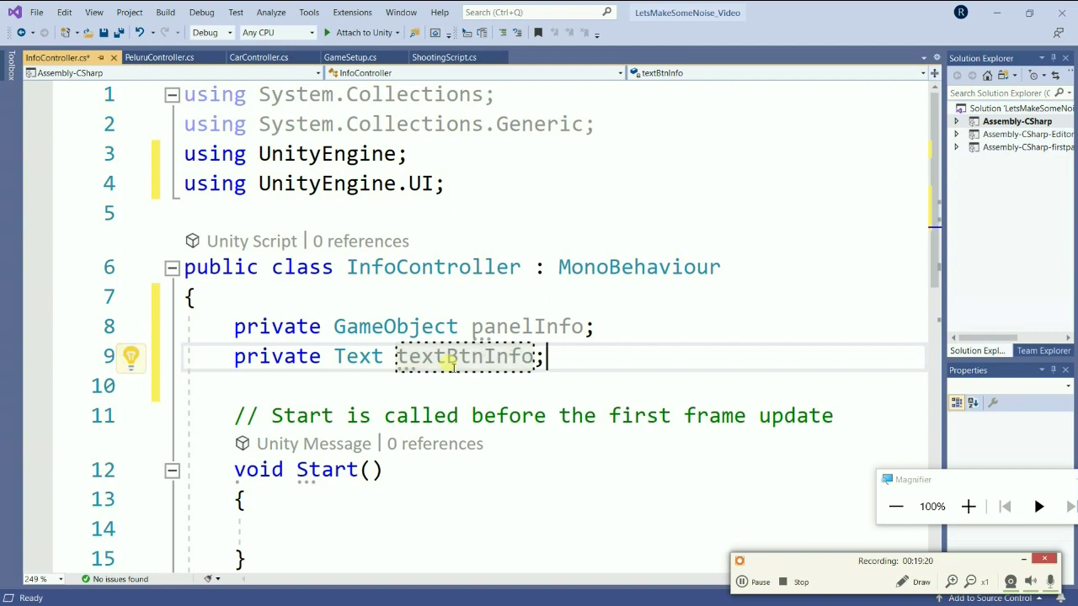
key("Return")
key("Return")
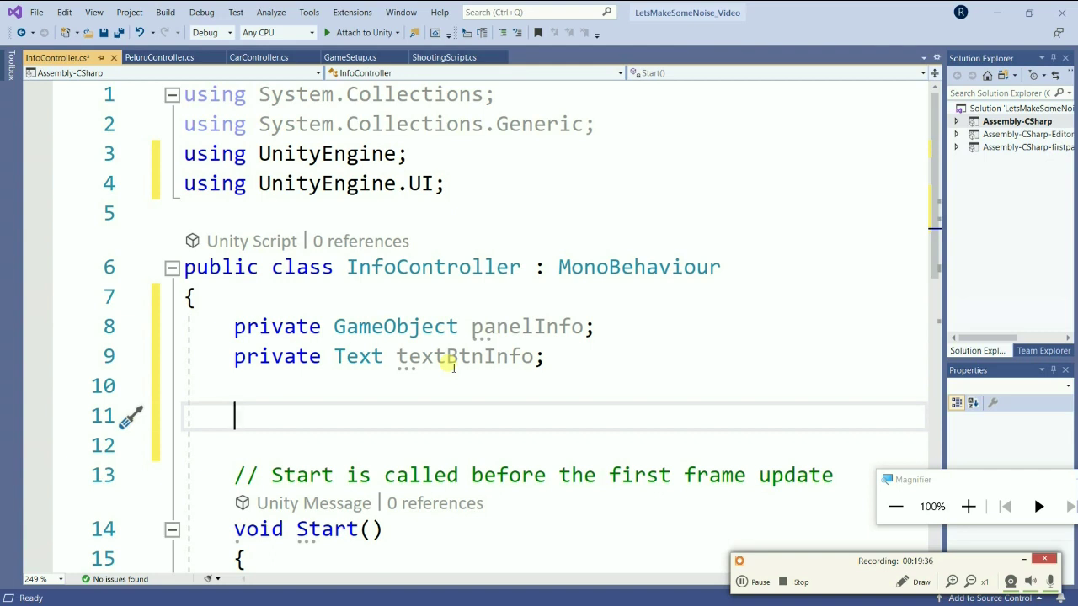
Declare 'private bool isShow;' as the third field in InfoController
type("private ")
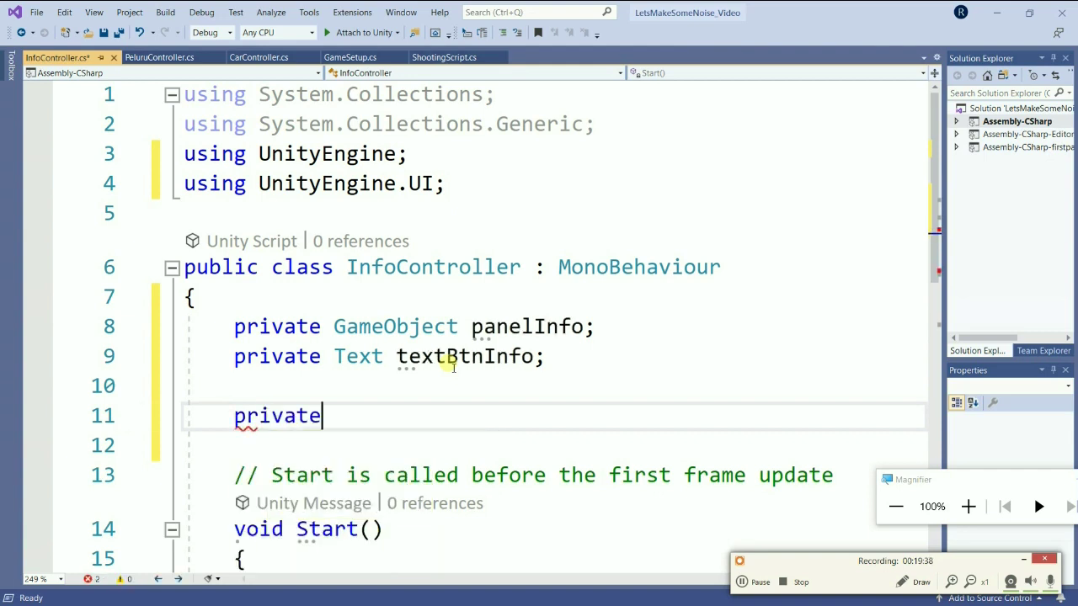
type("bol")
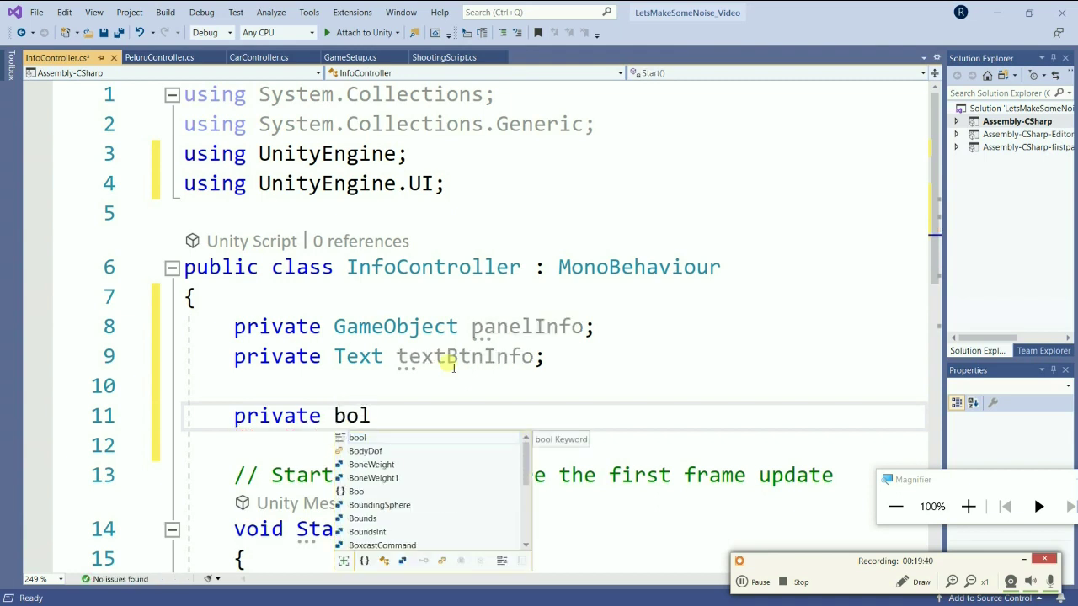
key("Tab")
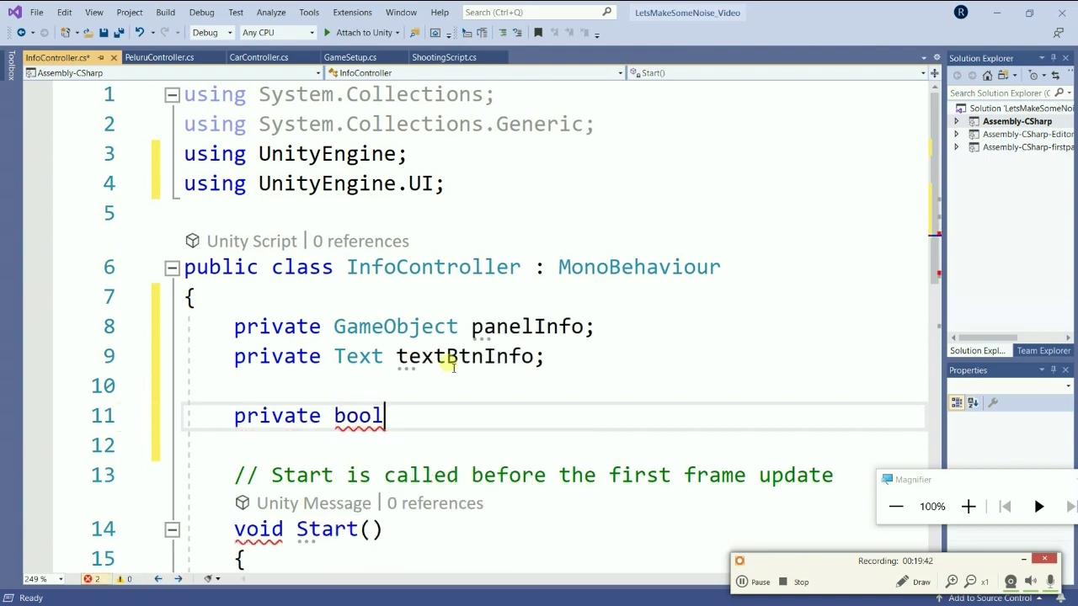
type("isShow;")
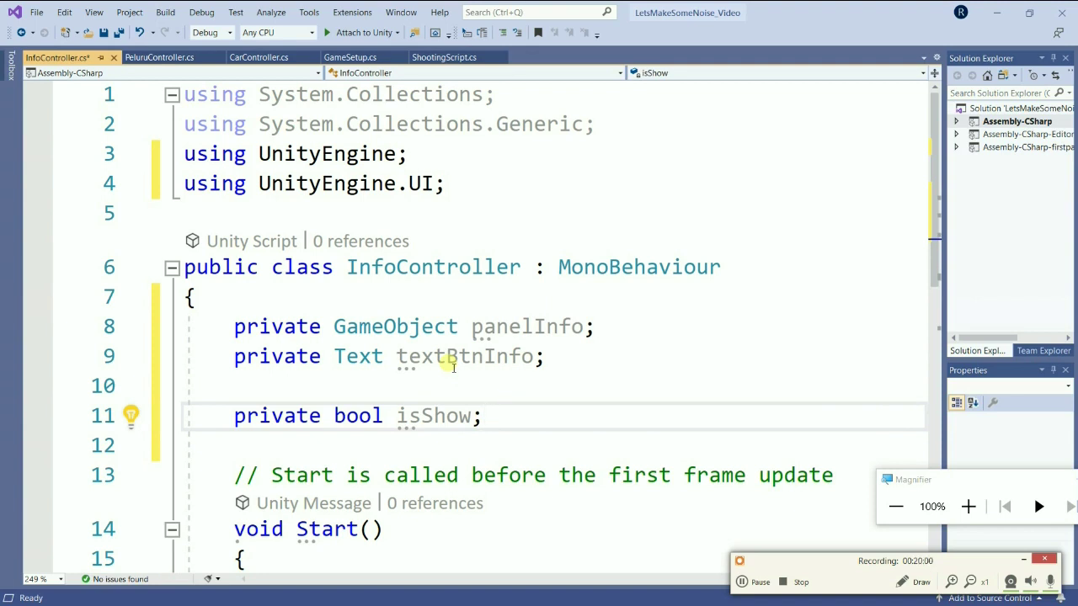
scroll(453, 367, "down", 2)
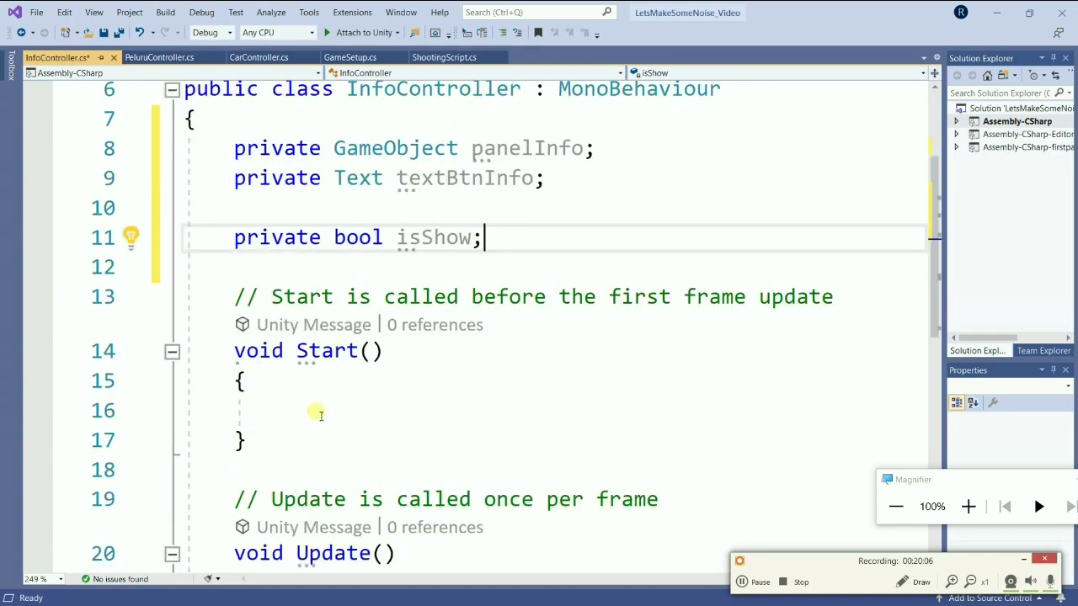
In Start(), write 'isShow = false;' and open a new line below it
left_click(316, 413)
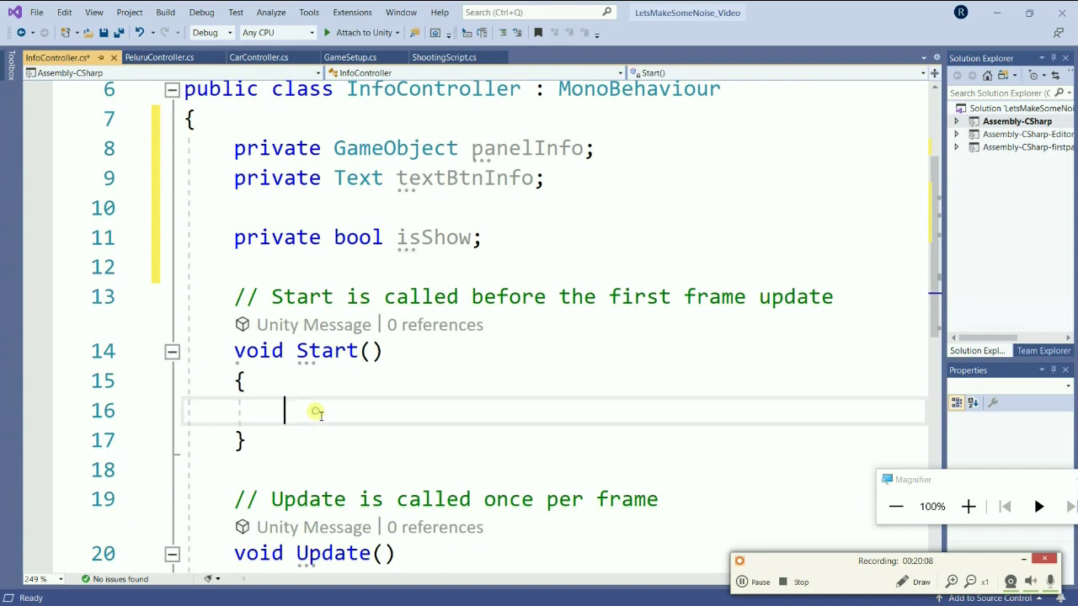
type("is")
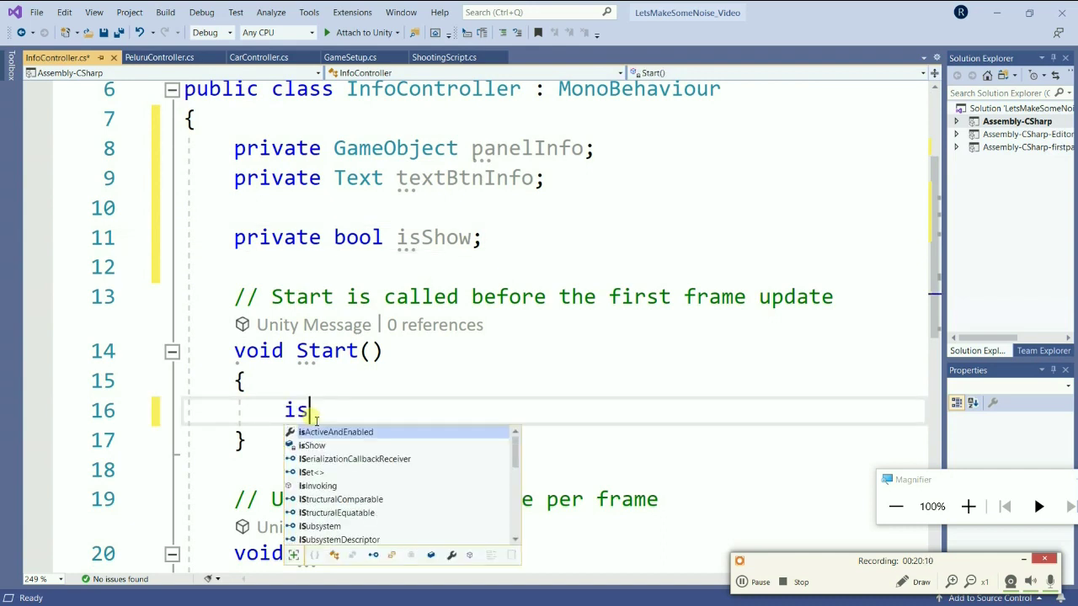
key("Down")
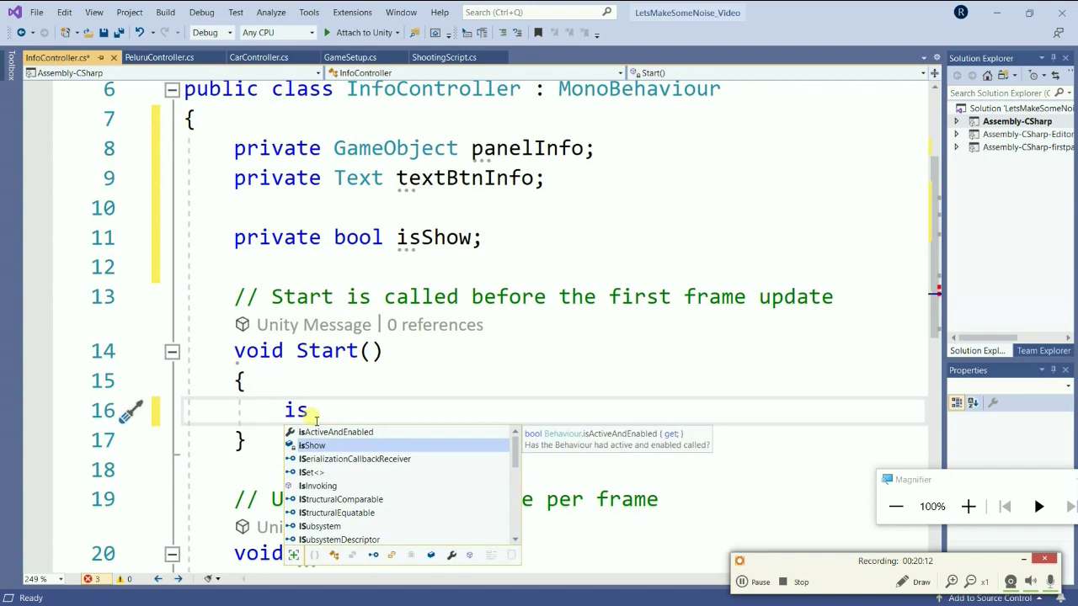
key("Tab")
type("= fa")
key("Tab")
type(";")
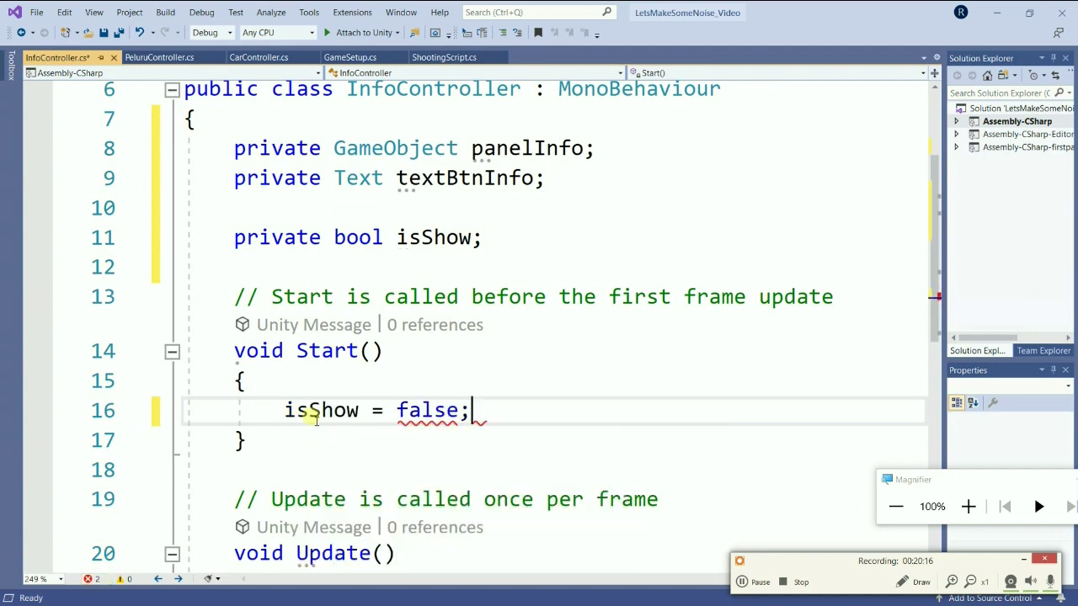
key("Return")
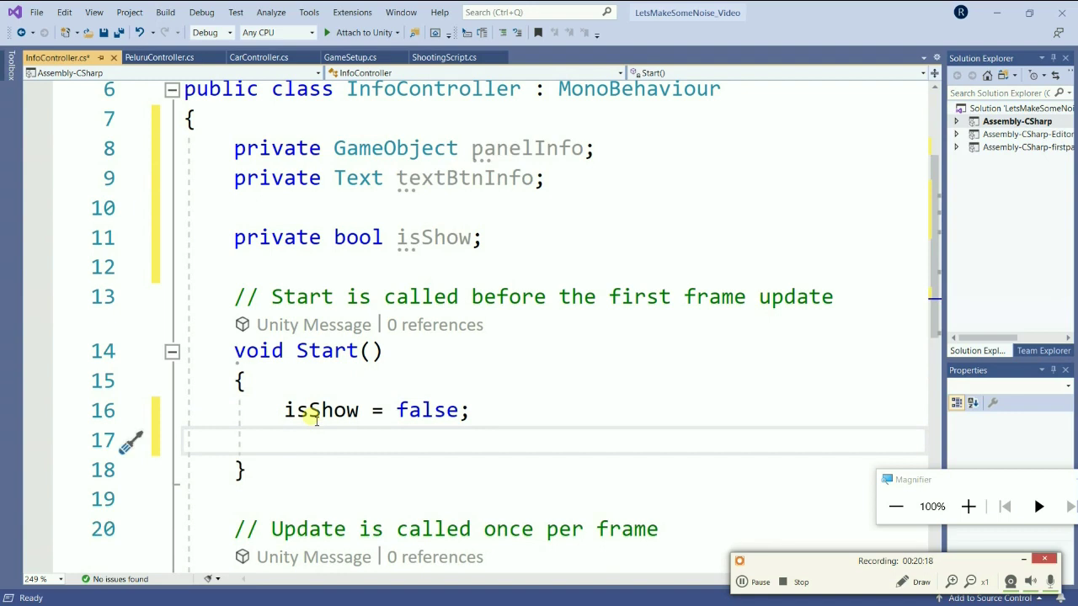
key("Up")
key("Down")
Add 'panelInfo = GameObject.Find("");' with an empty name, then switch to Unity
type("a")
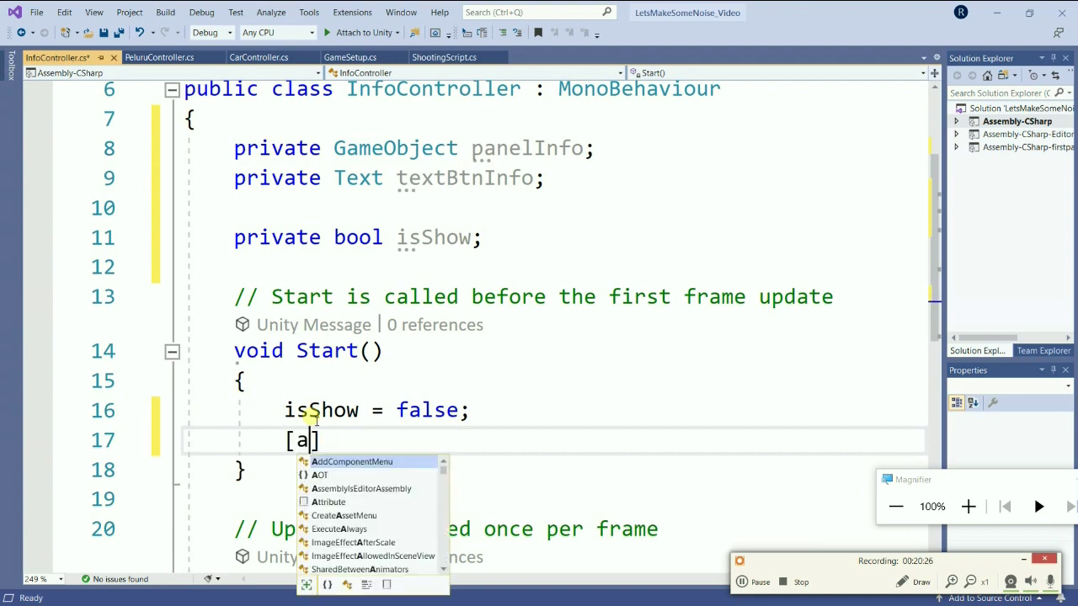
key("BackSpace")
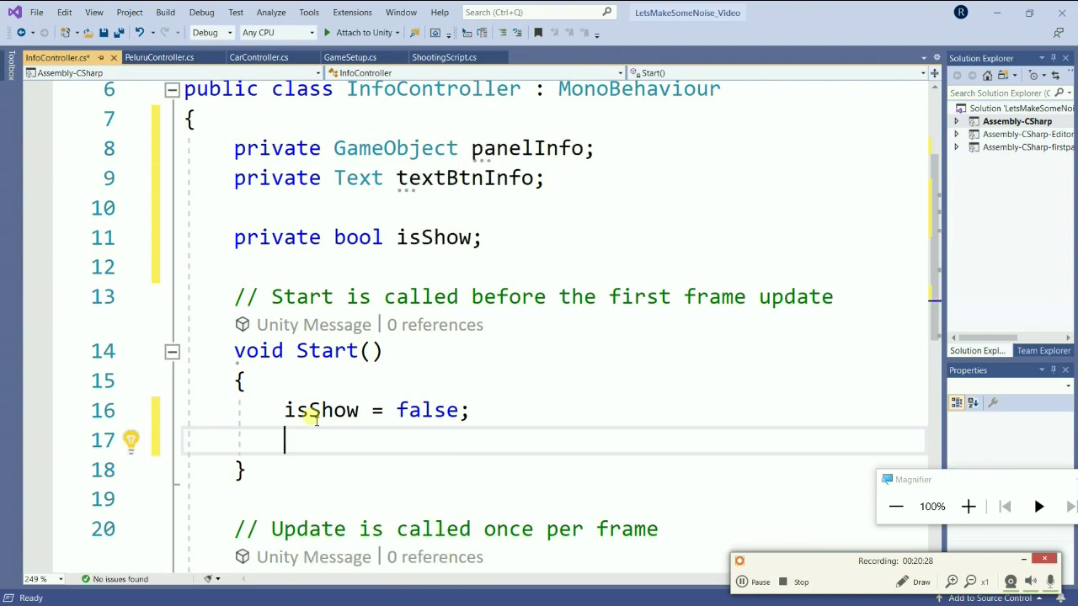
type("pan")
key("Tab")
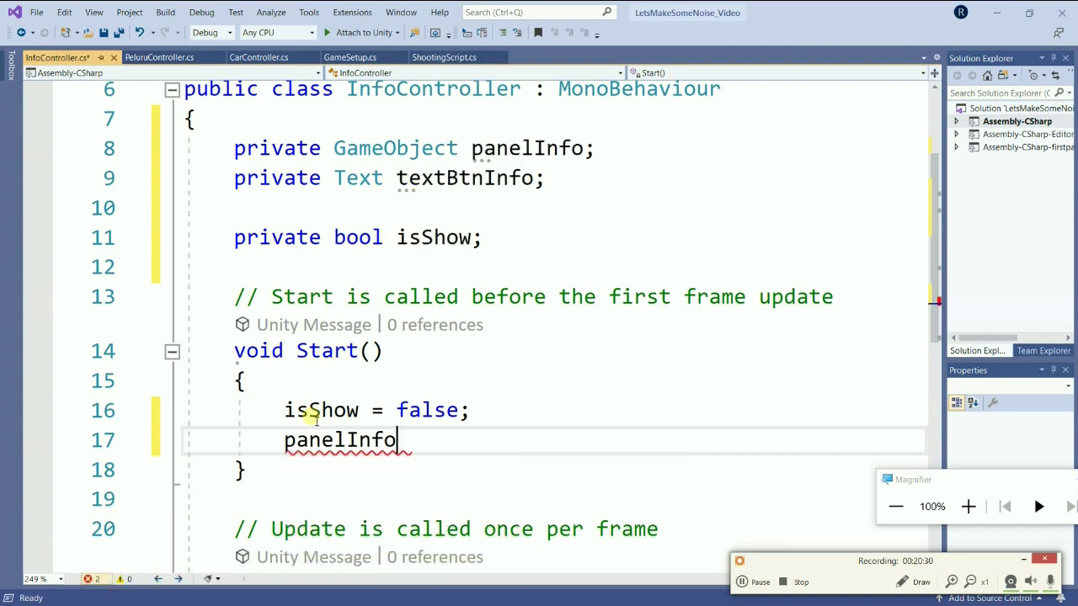
type("= Gam")
key("Tab")
type(".")
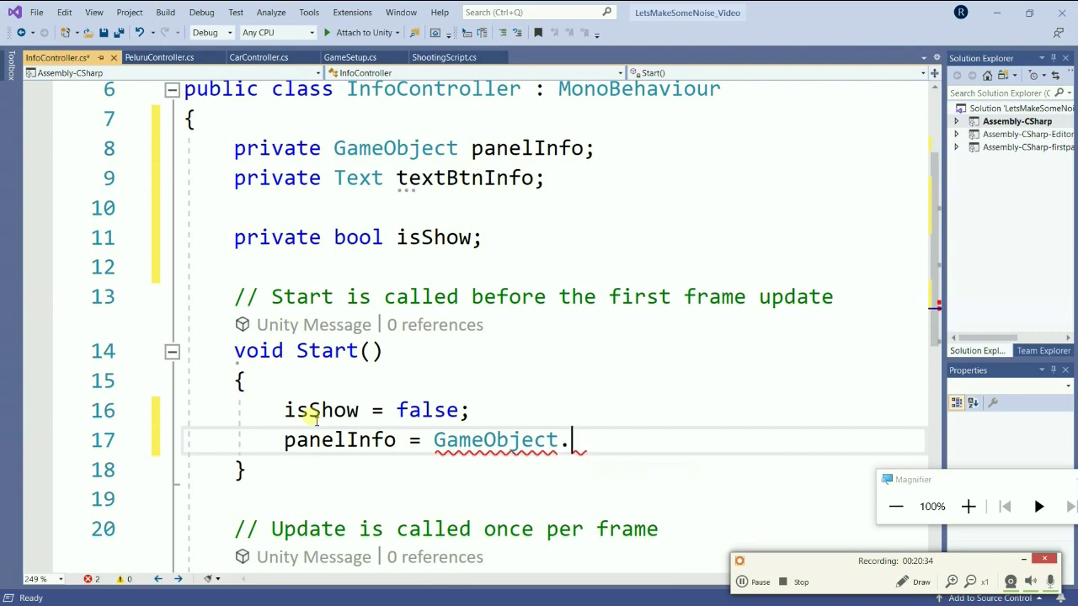
type("Find();")
key("Left")
key("Left")
type("\"")
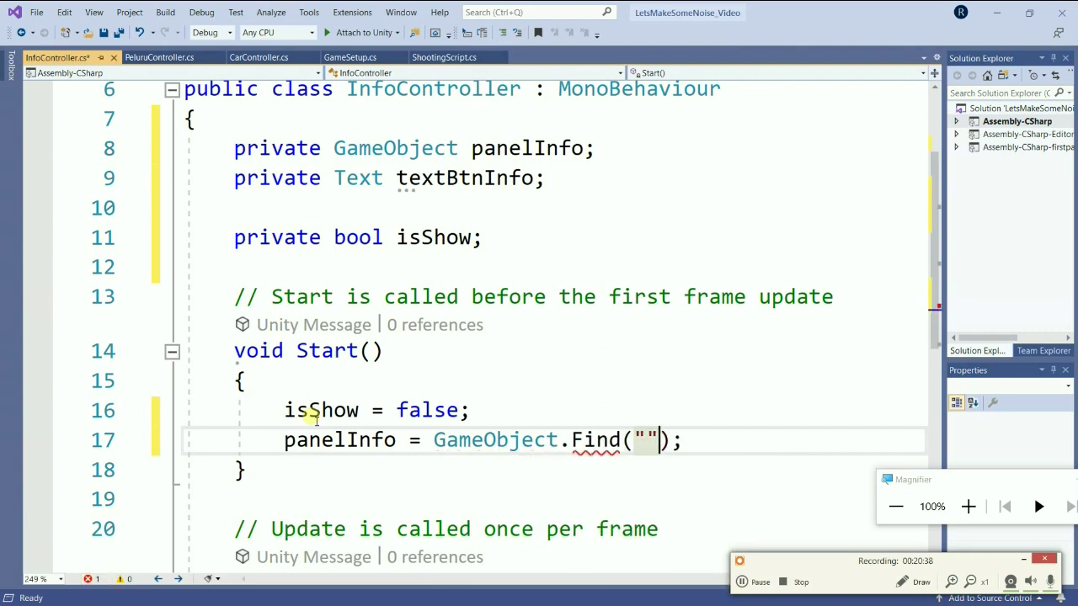
key("alt+Tab")
key("alt+Tab")
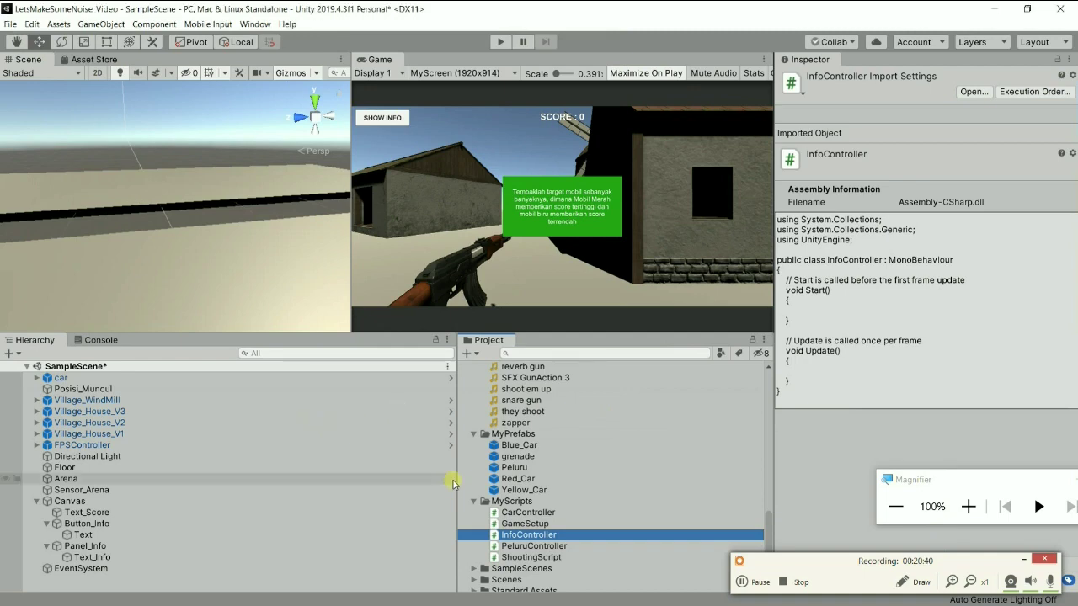
Select Panel_Info under Canvas to confirm its exact name, then return to Visual Studio
left_click(968, 506)
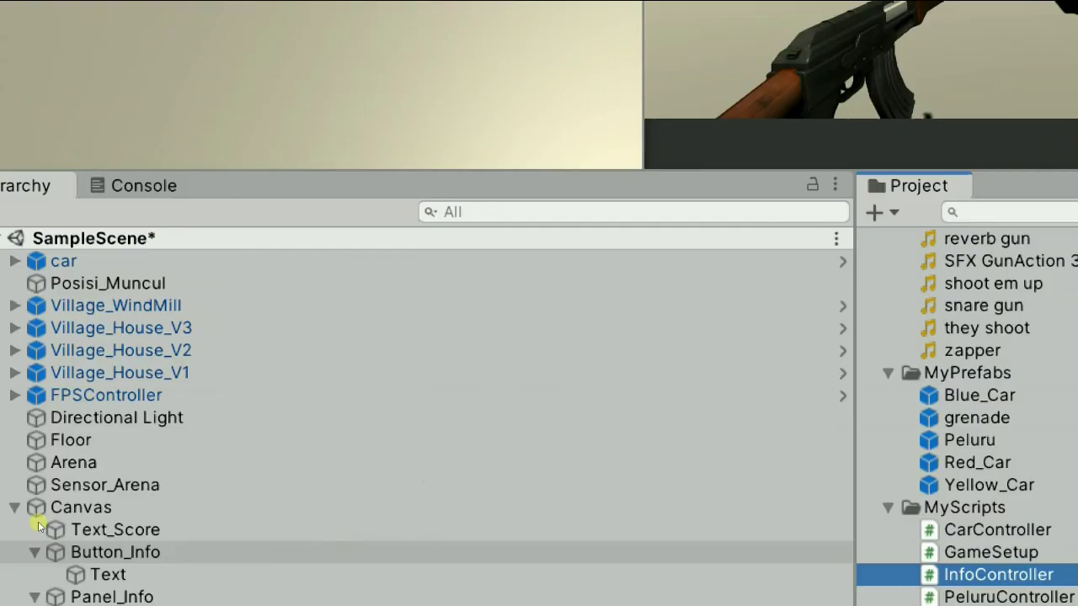
left_click(168, 529)
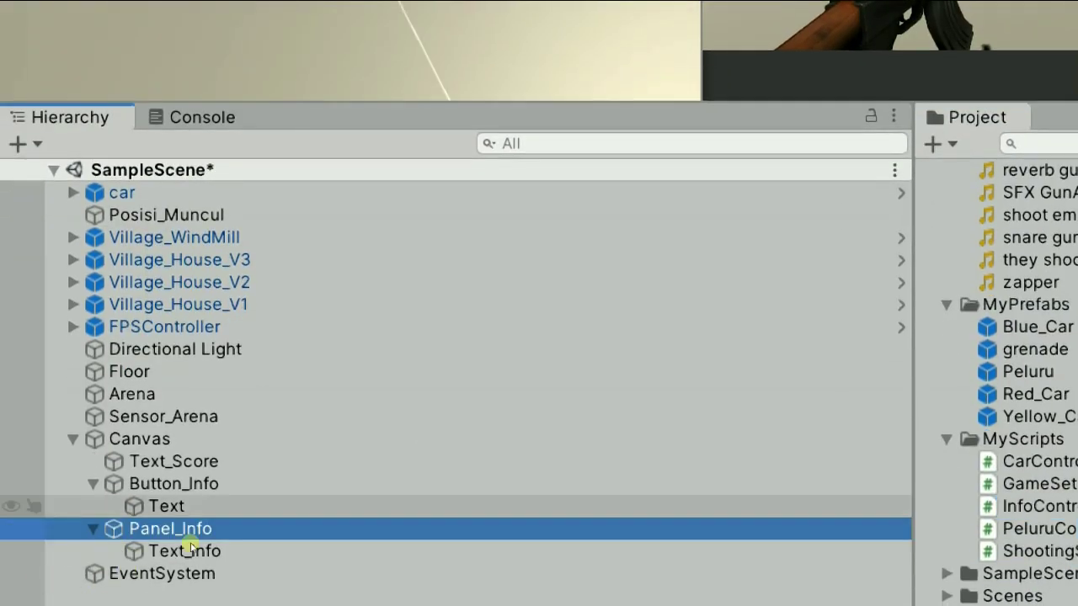
key("Tab")
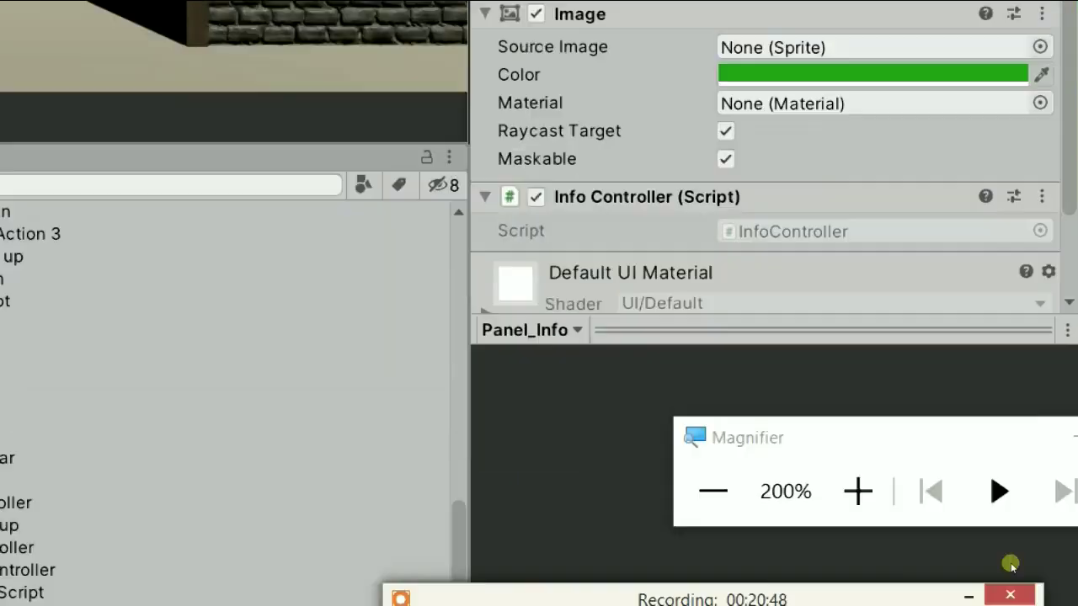
key("super+minus")
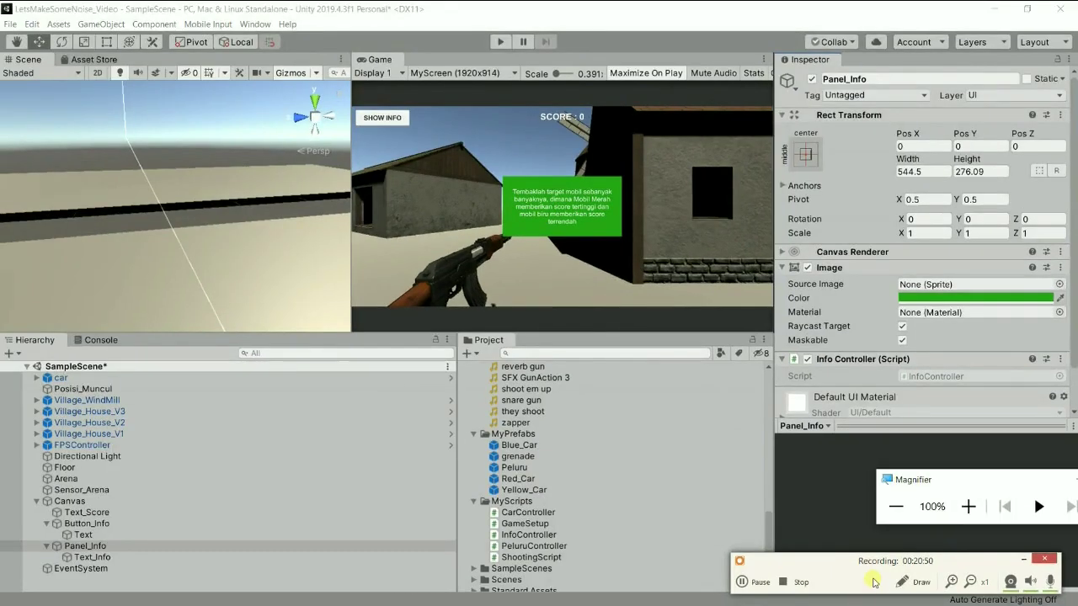
key("alt+Tab")
key("alt+Tab")
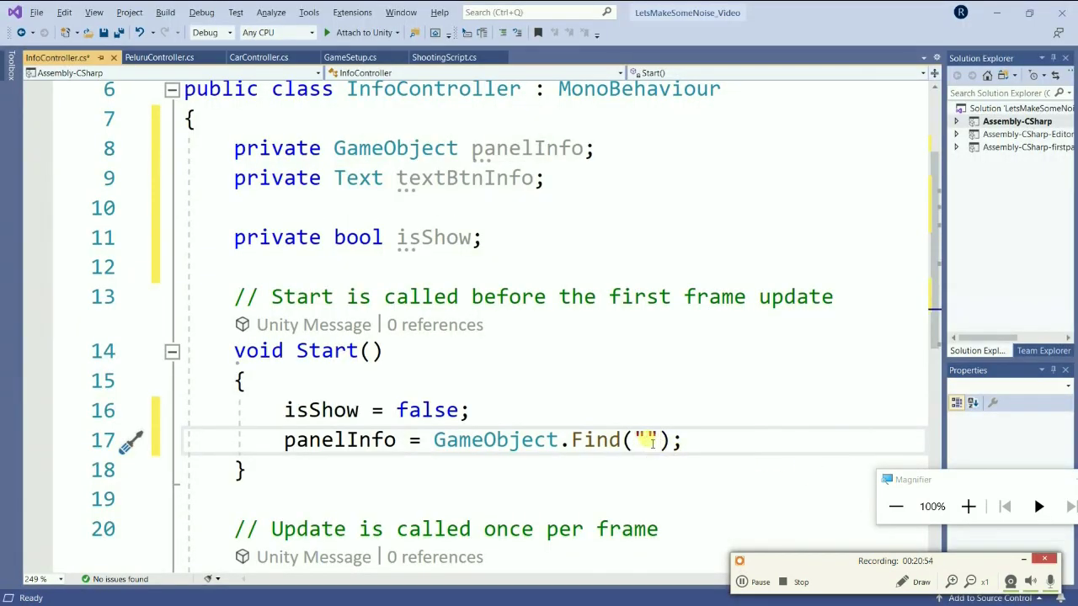
Pass "Panel_Info" to the Find call and begin a panelInfo statement on the next line
type("Panel_Info")
left_click(827, 437)
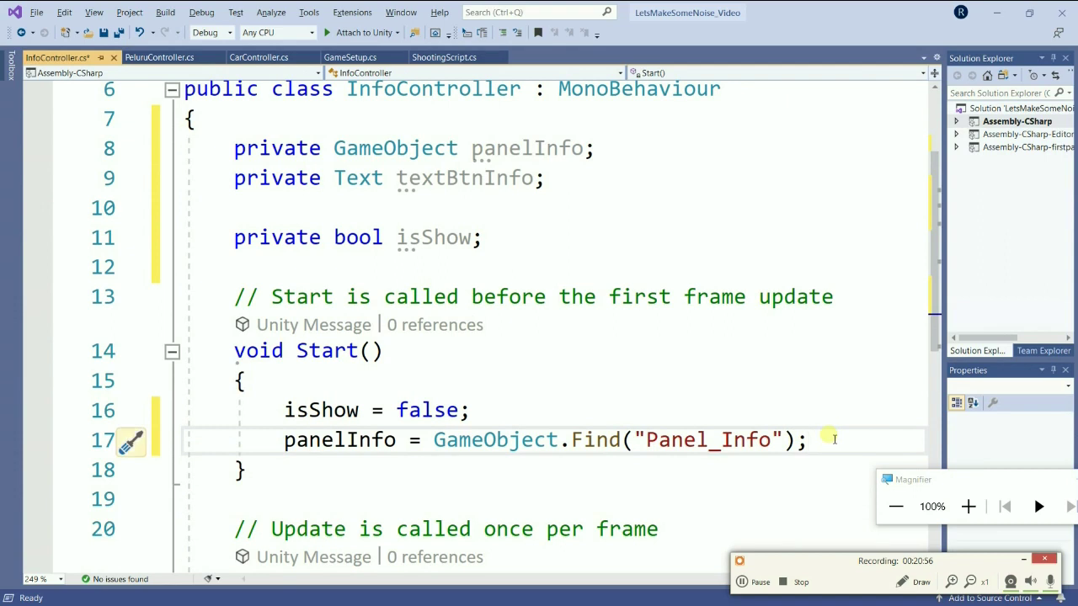
key("Return")
type("pan")
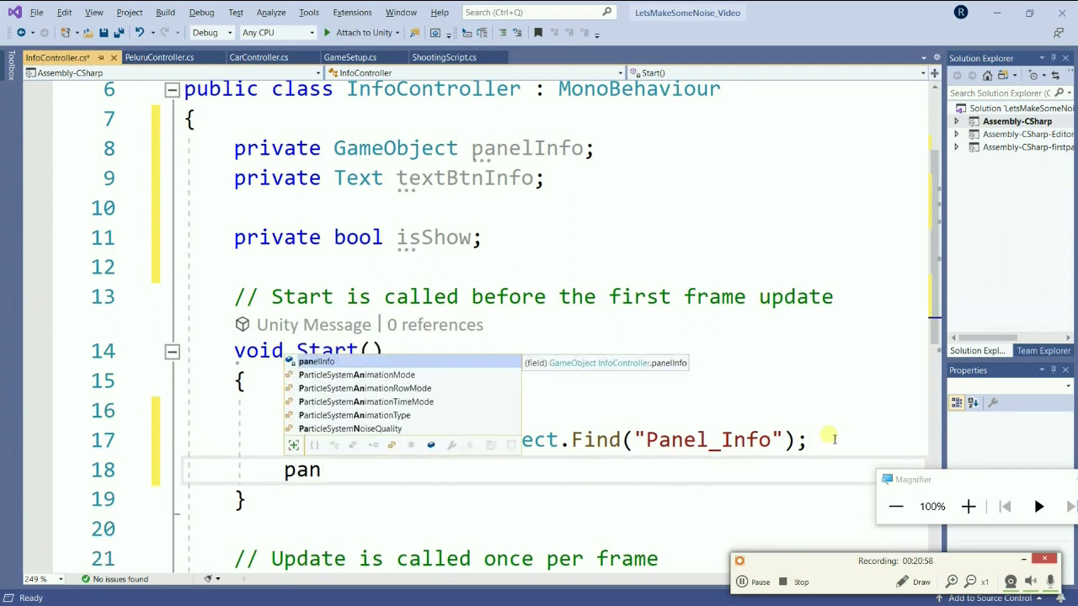
key("Tab")
Complete the line as panelInfo.SetActive(false); and save the InfoController script
type(".")
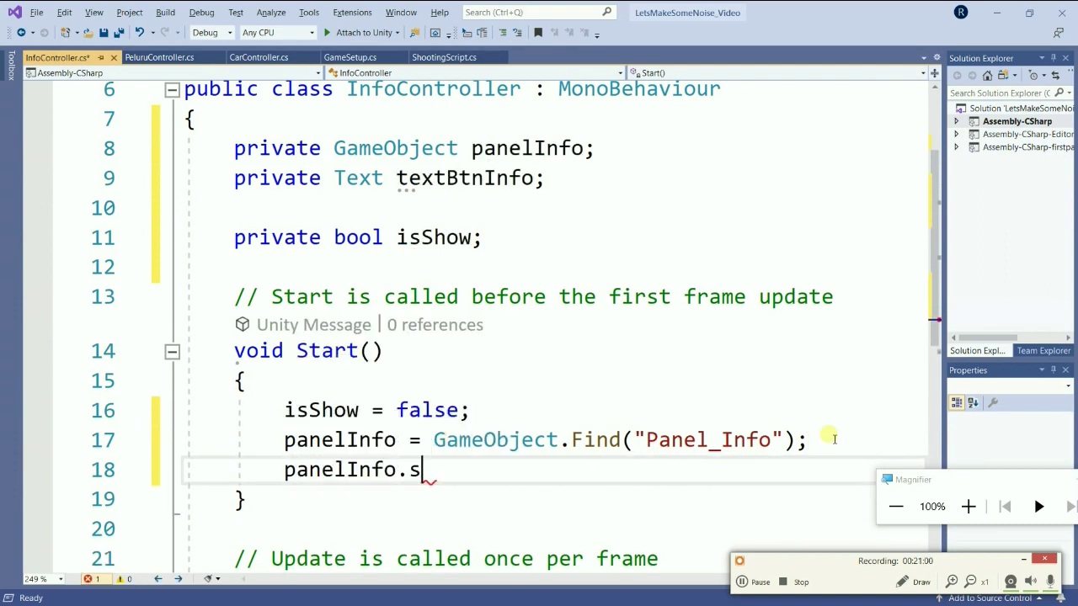
type("se")
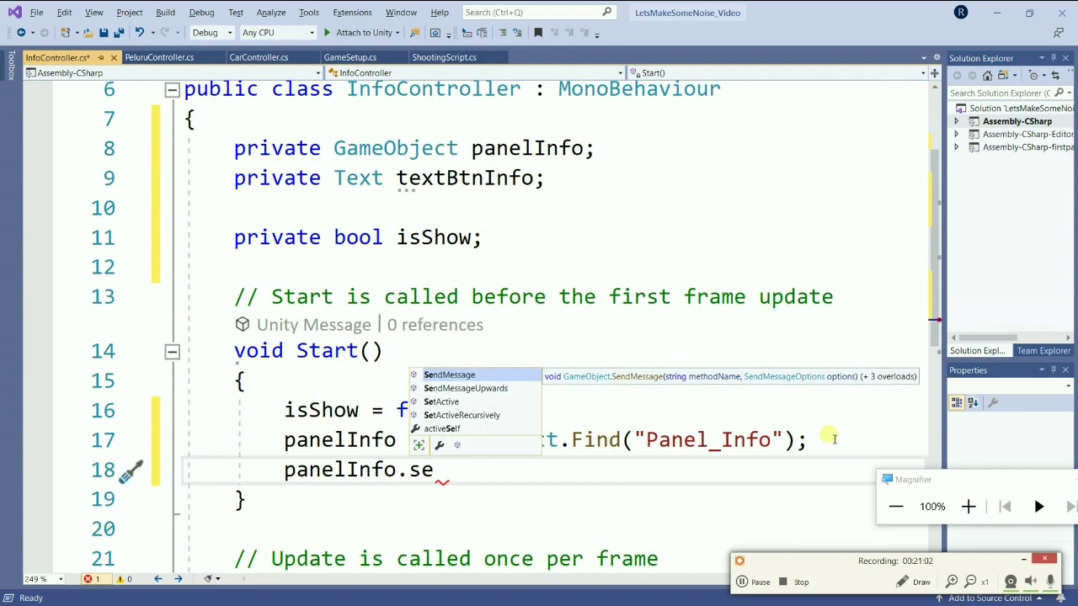
type("ta")
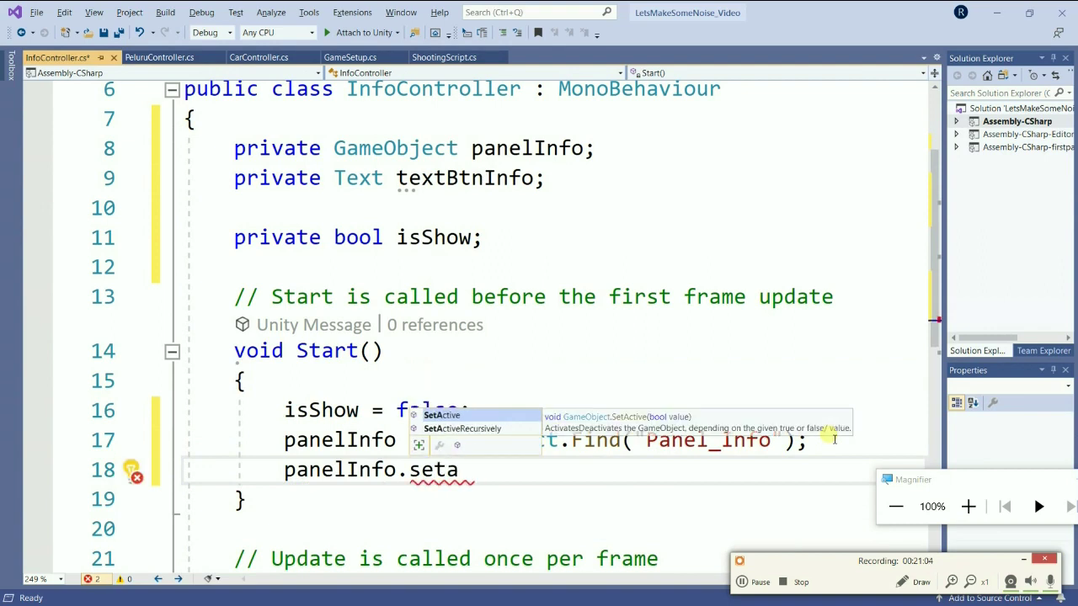
key("Tab")
key("Left")
type("fa")
key("Tab")
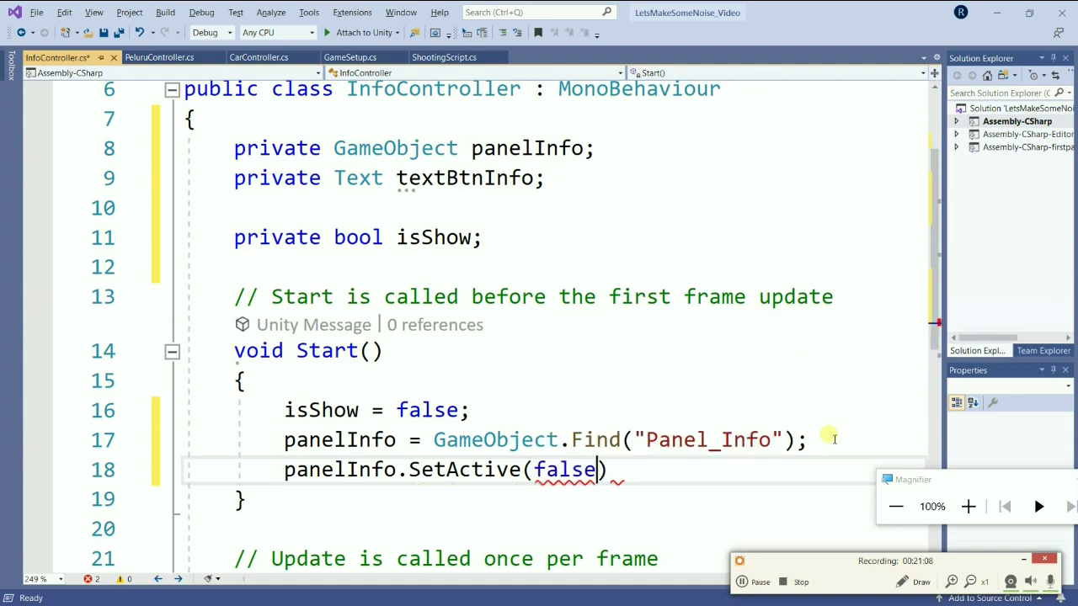
key("Right")
type(";")
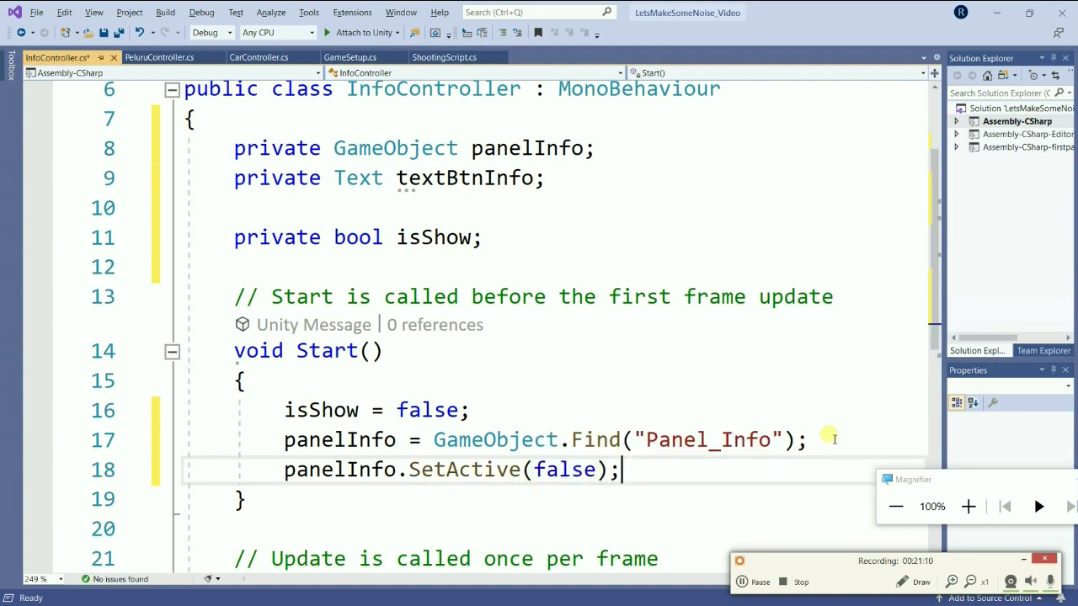
key("ctrl+s")
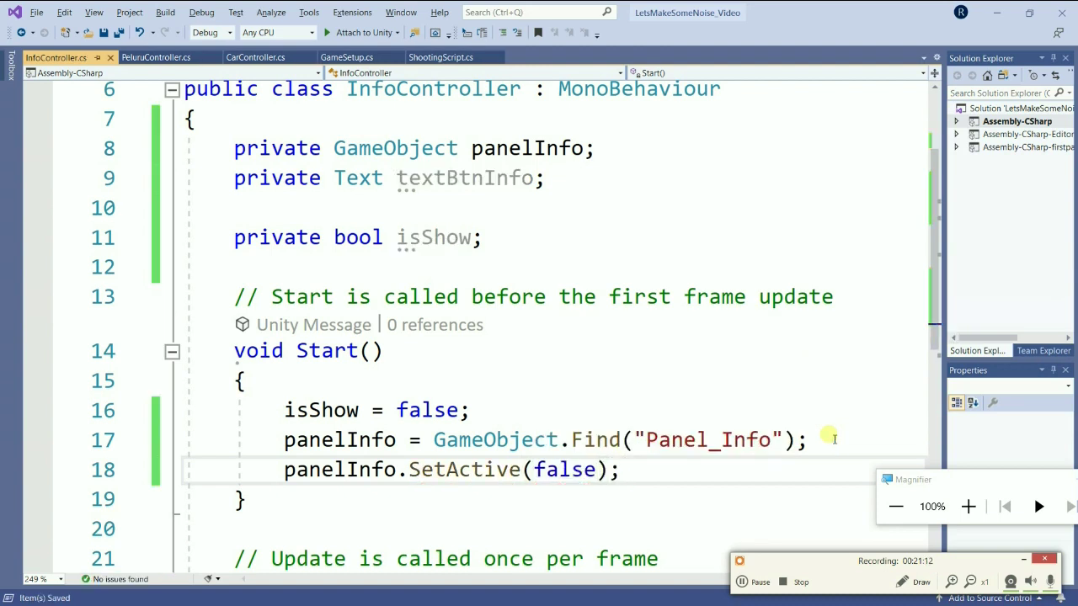
key("alt+Tab")
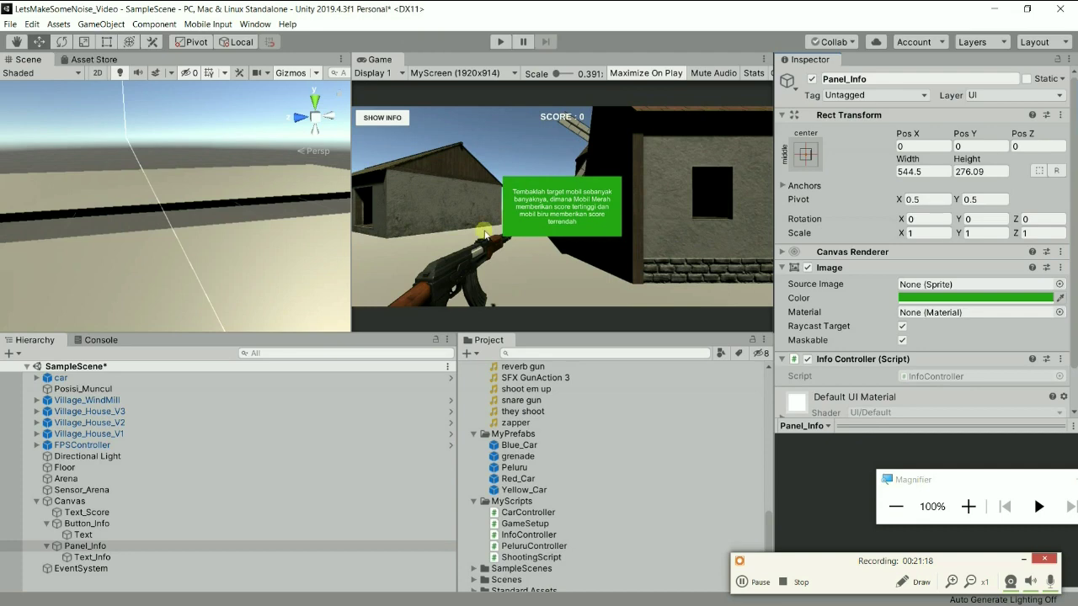
Play the scene and walk forward with W to confirm the info panel stays hidden, then stop
left_click(497, 44)
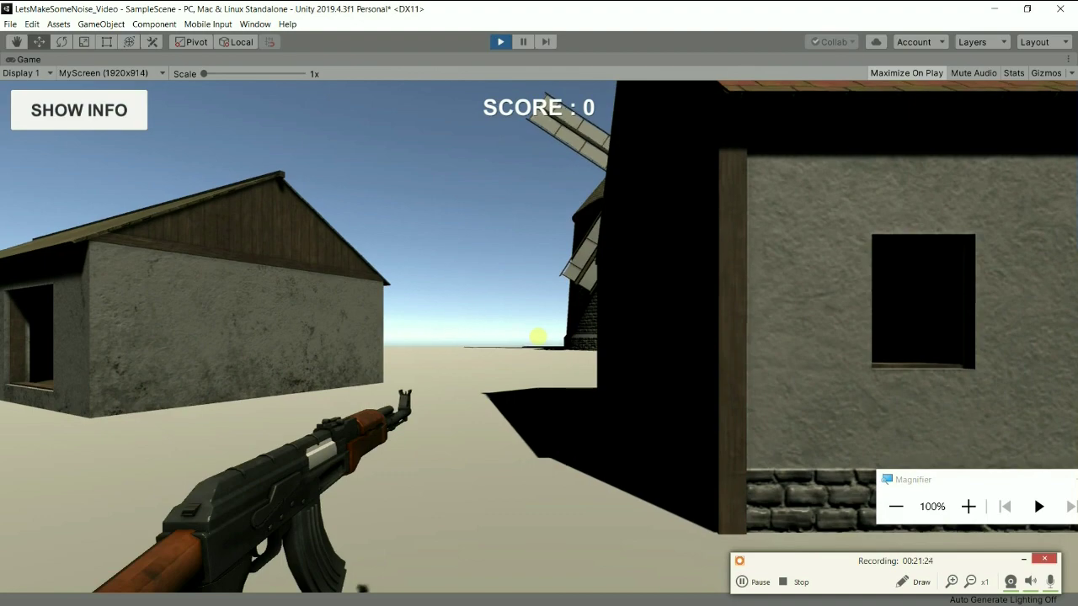
key("w")
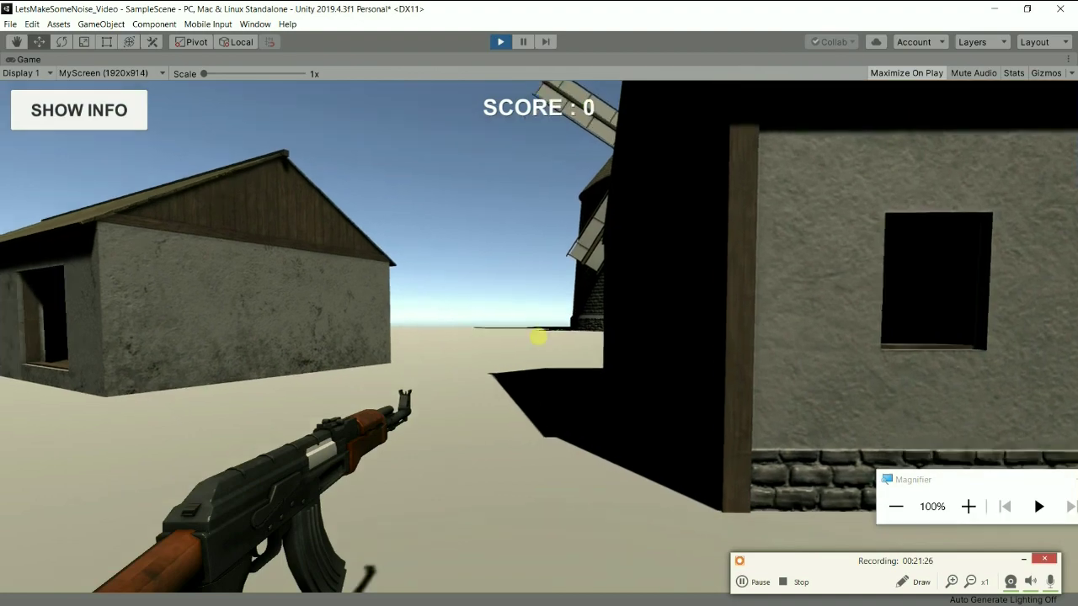
key("w")
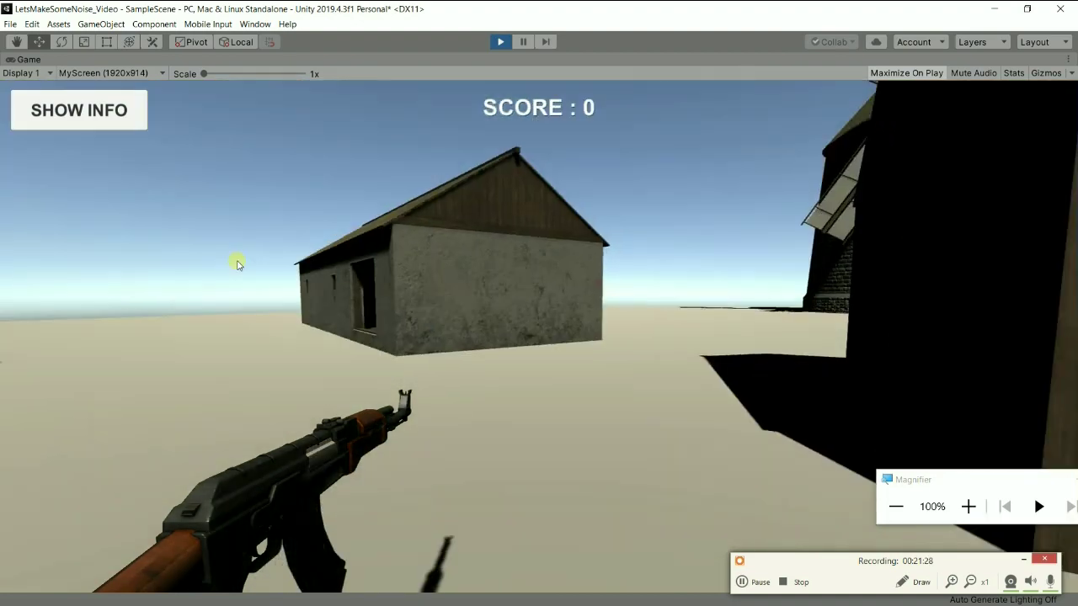
mouse_move(88, 118)
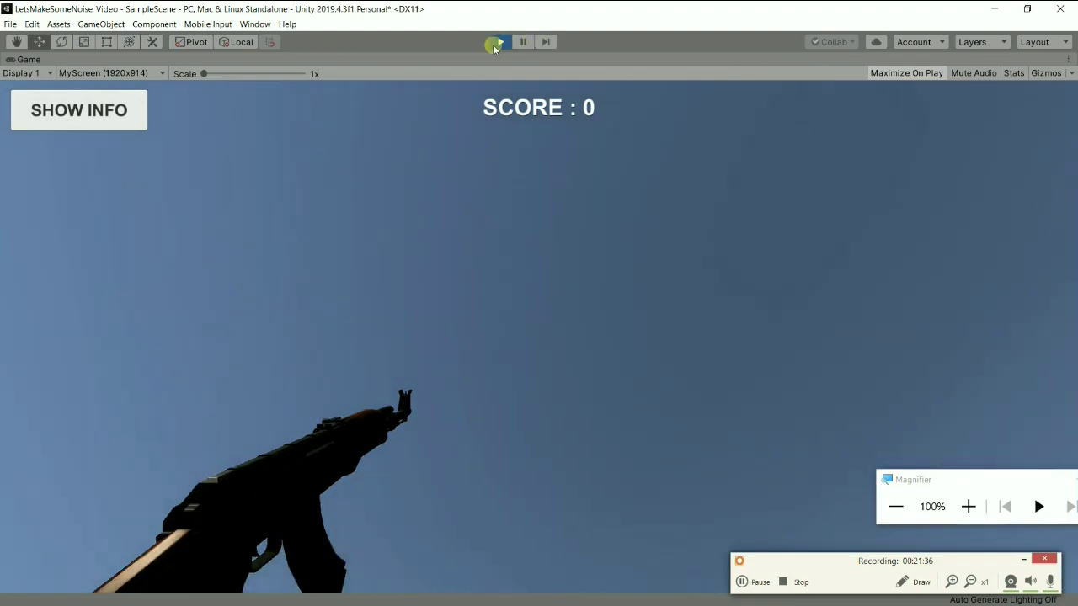
left_click(497, 41)
key("alt+Tab")
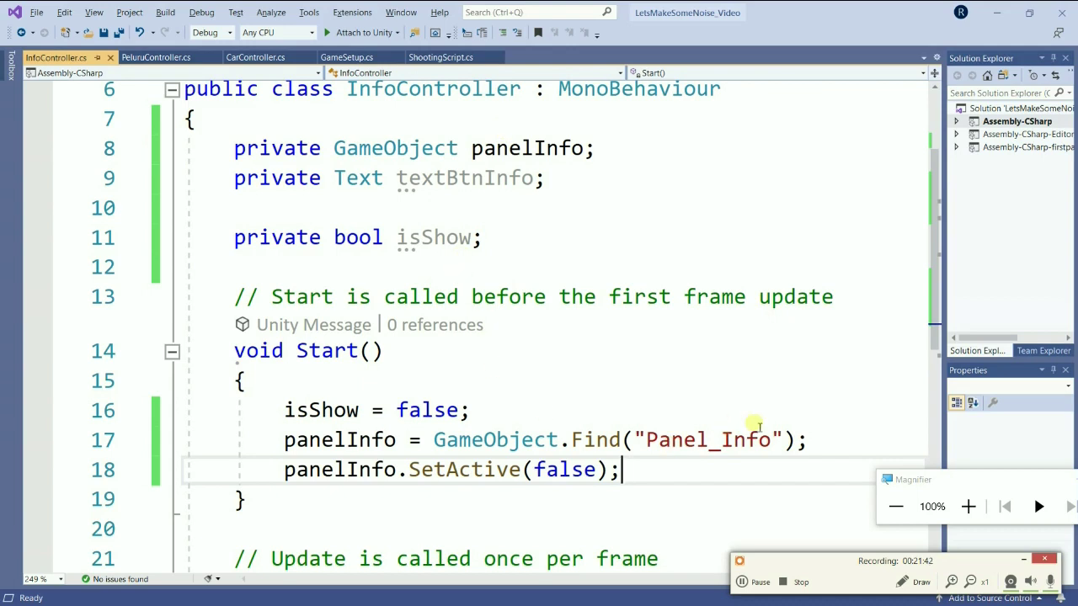
Insert a new line after line 17 reading textBtnInfo = GameObject.Find( in Start
left_click(821, 440)
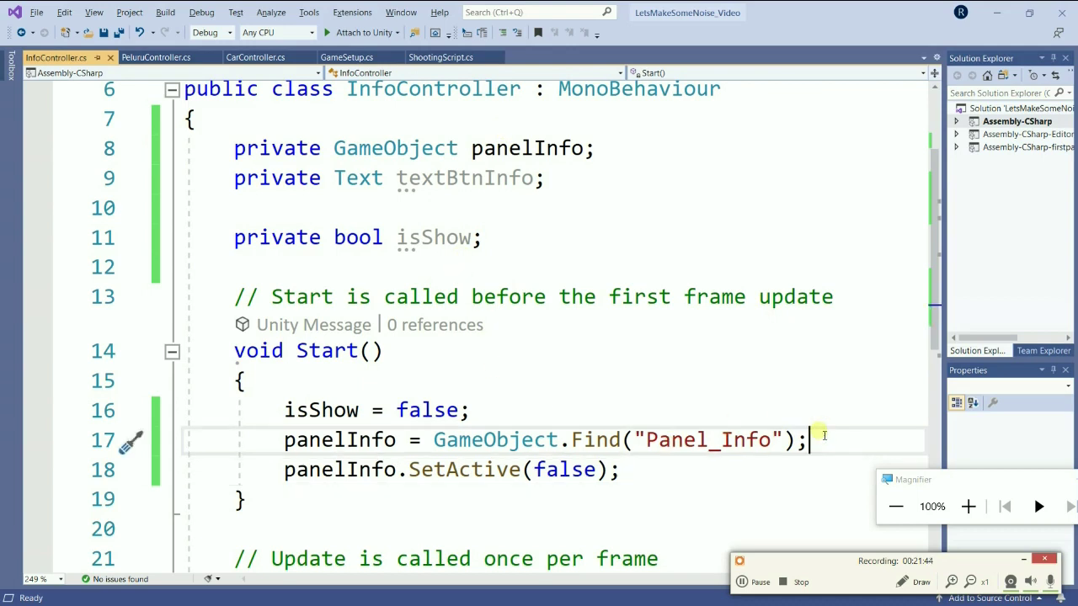
key("Return")
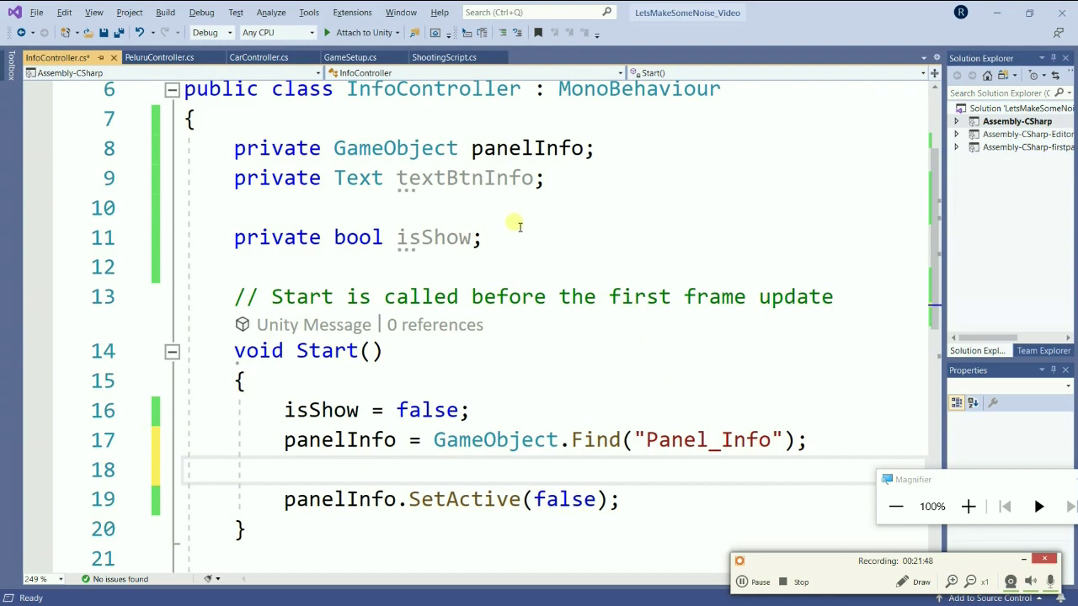
type("te")
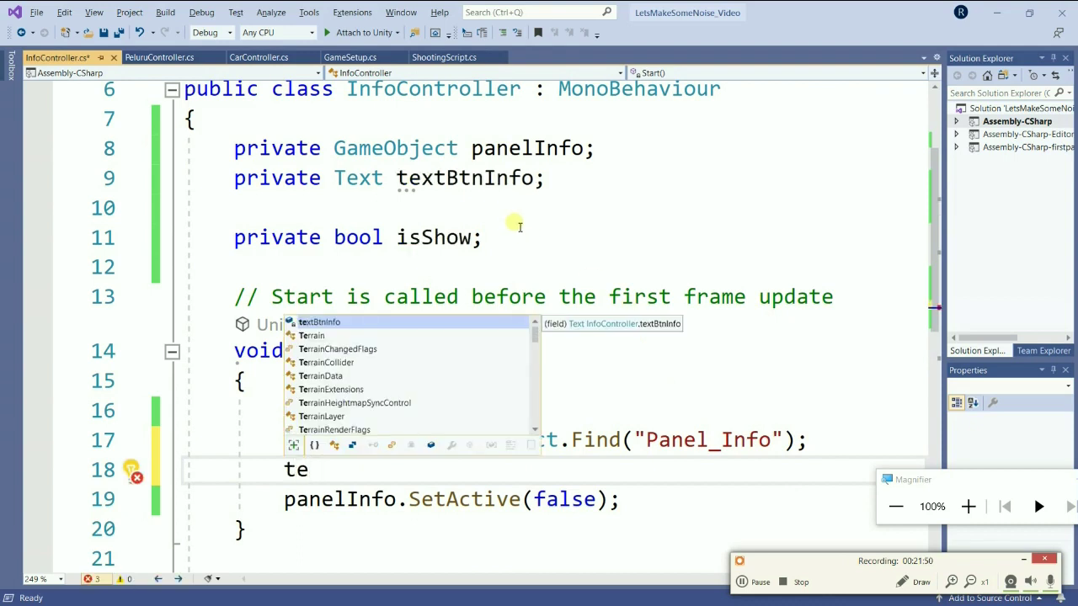
type("xtB")
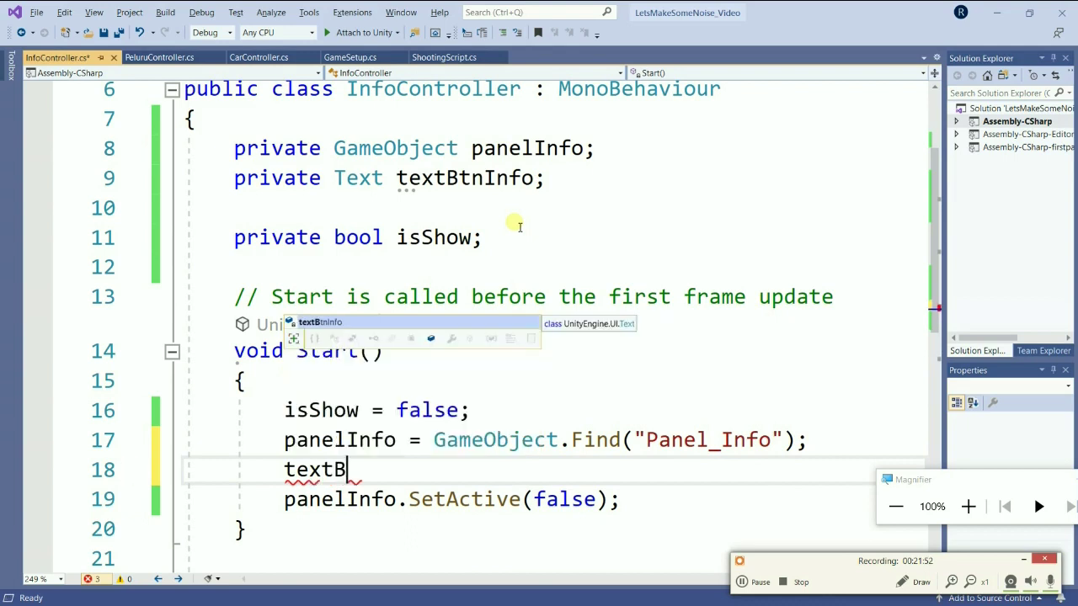
key("Tab")
type("= ")
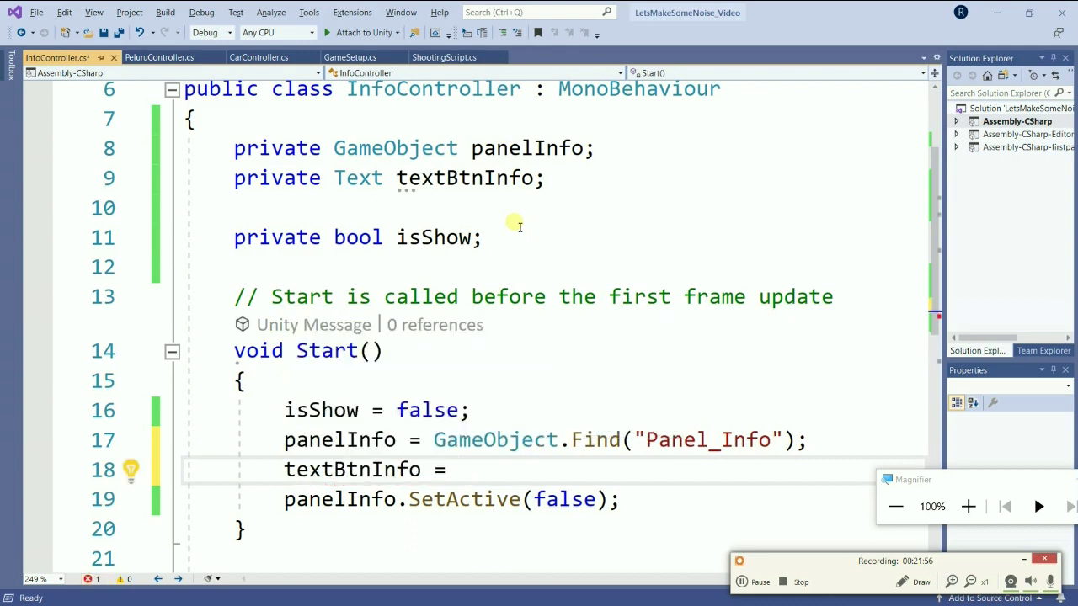
type("G")
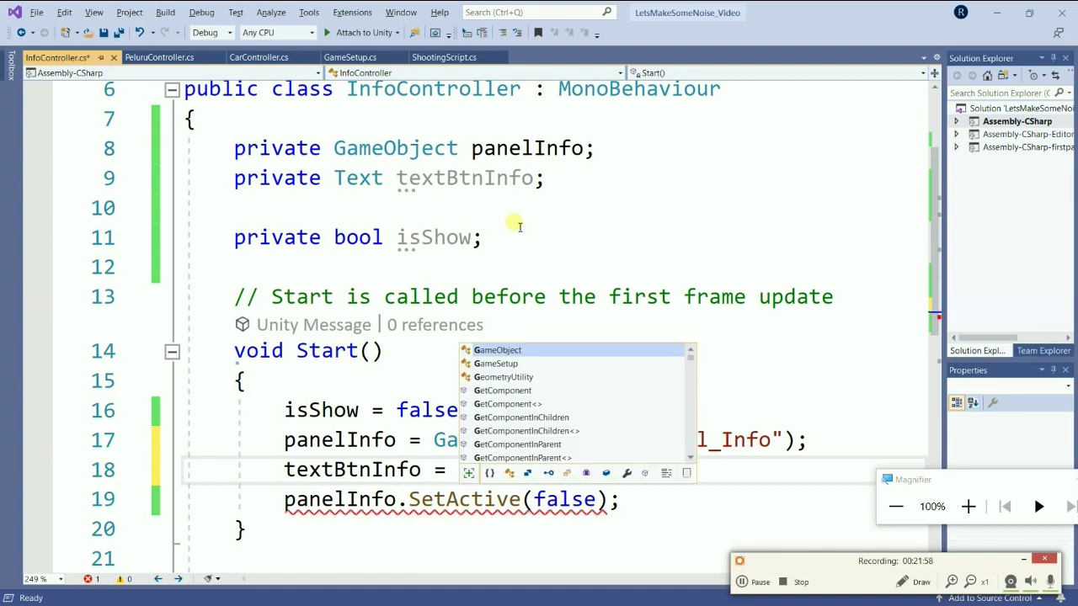
type("a")
key("Tab")
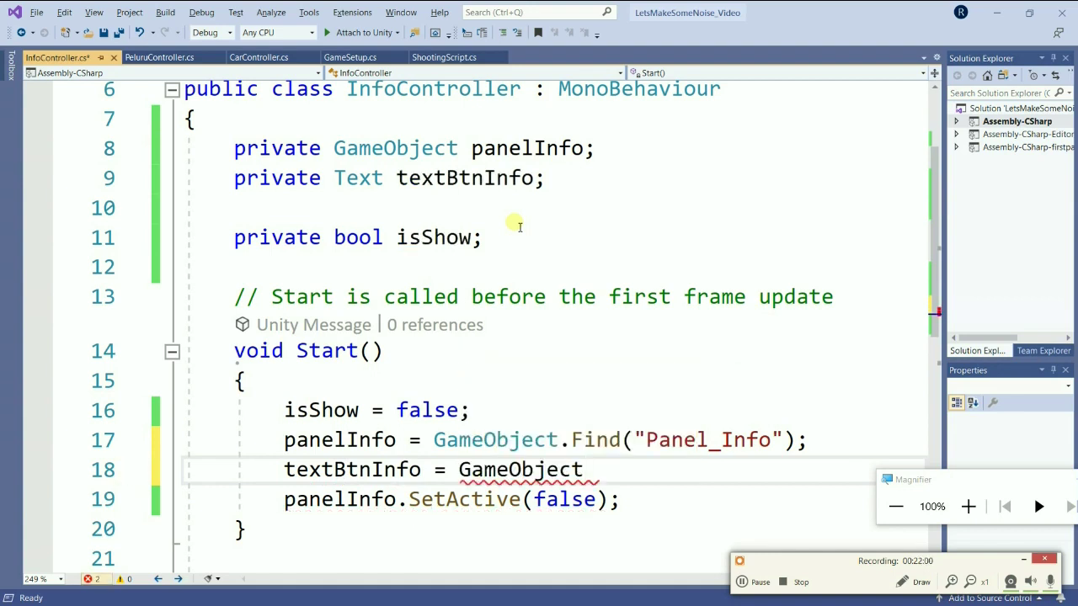
type(".Fi")
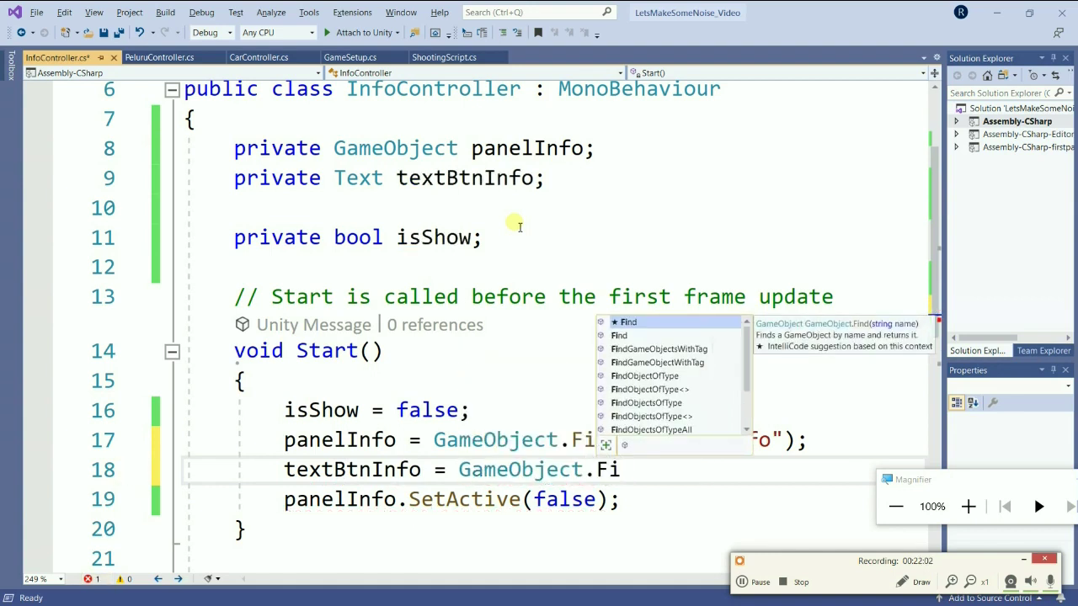
key("Tab")
type("(")
key("alt+Tab")
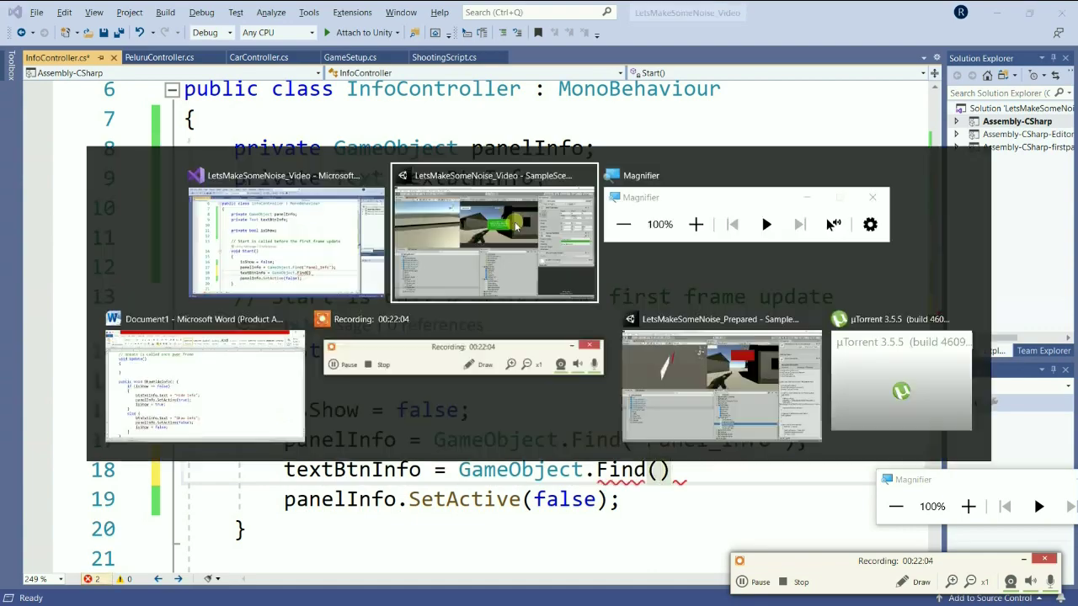
Rename the Text child of Button_Info to TextBtnInfo in the Hierarchy
left_click(515, 225)
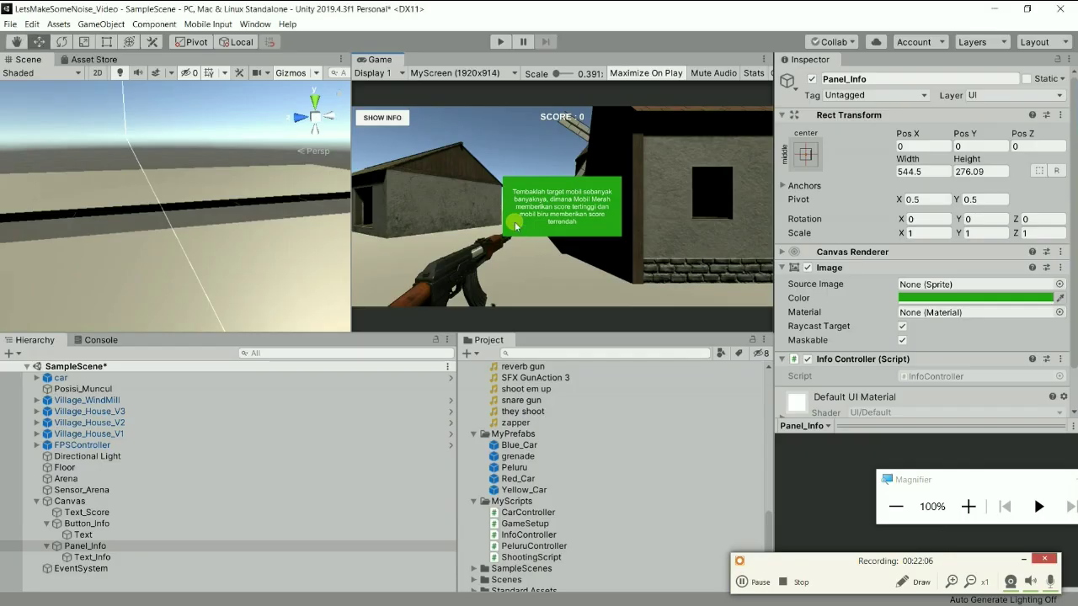
left_click(968, 506)
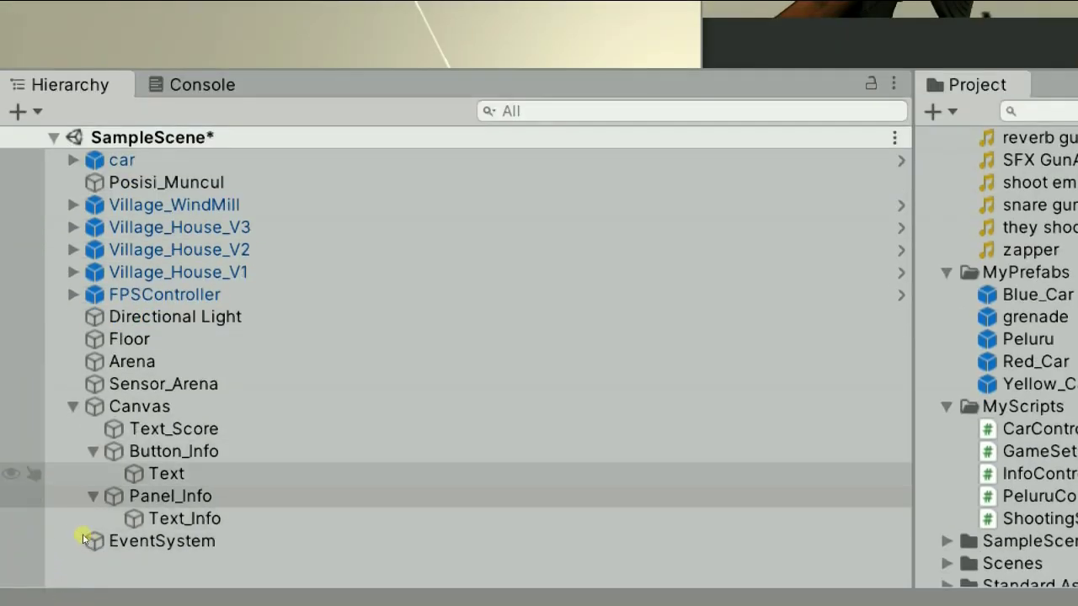
left_click(166, 473)
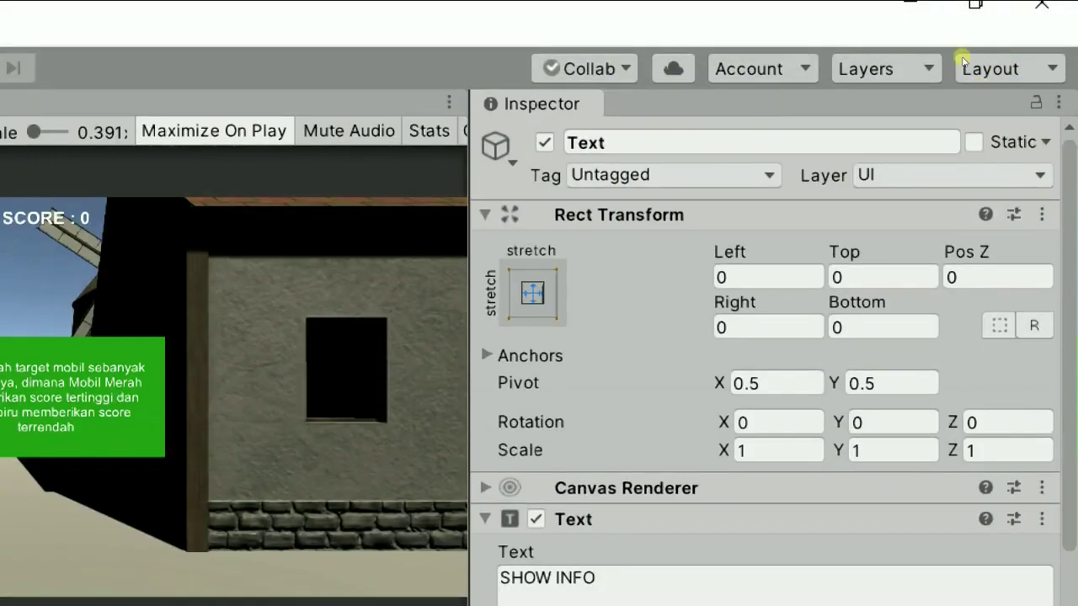
key("F2")
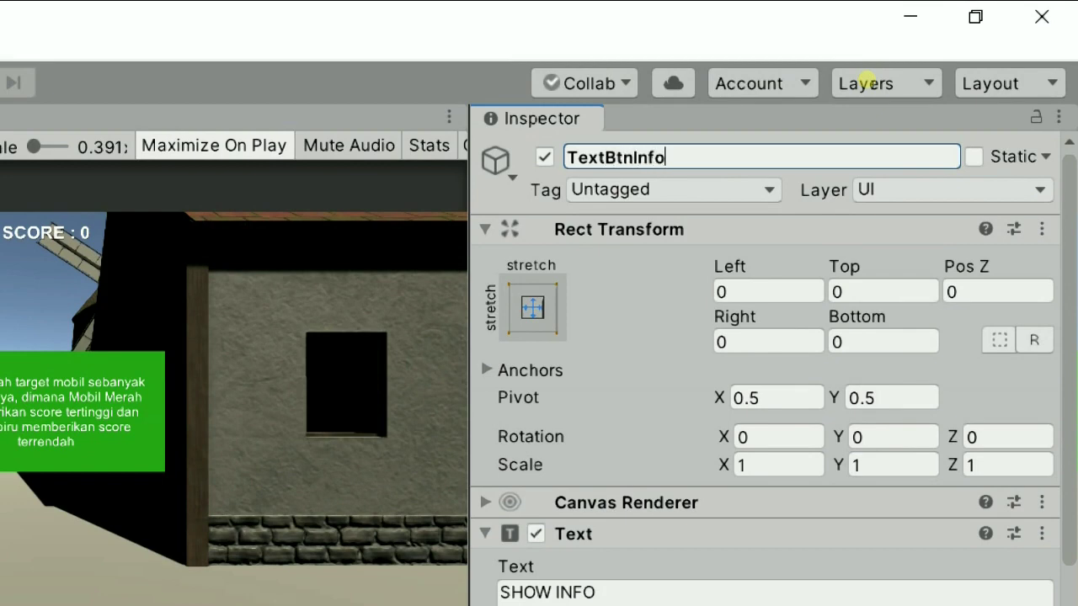
key("Return")
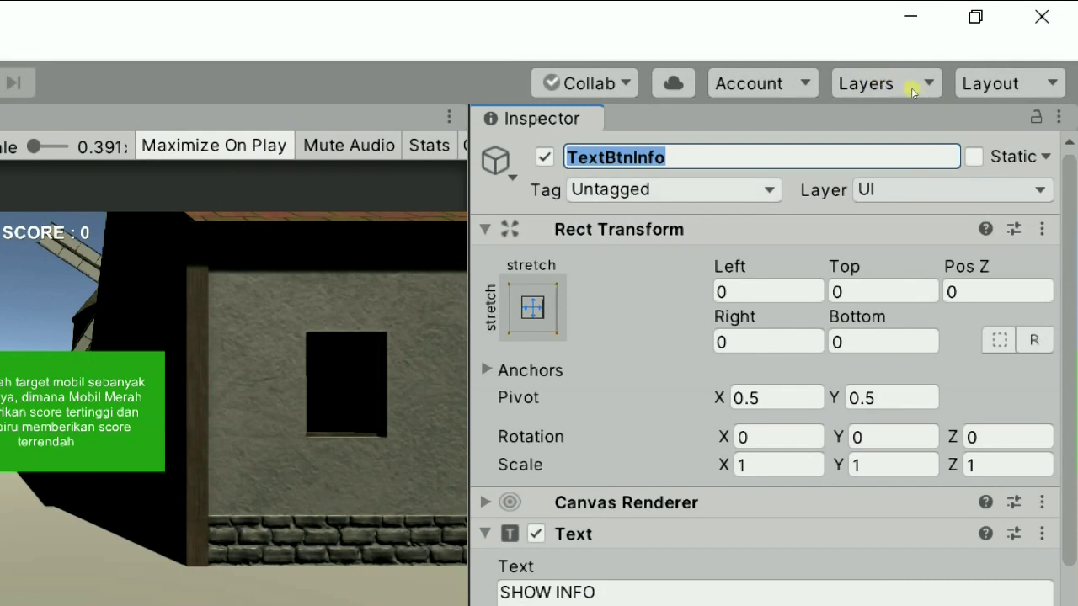
key("End")
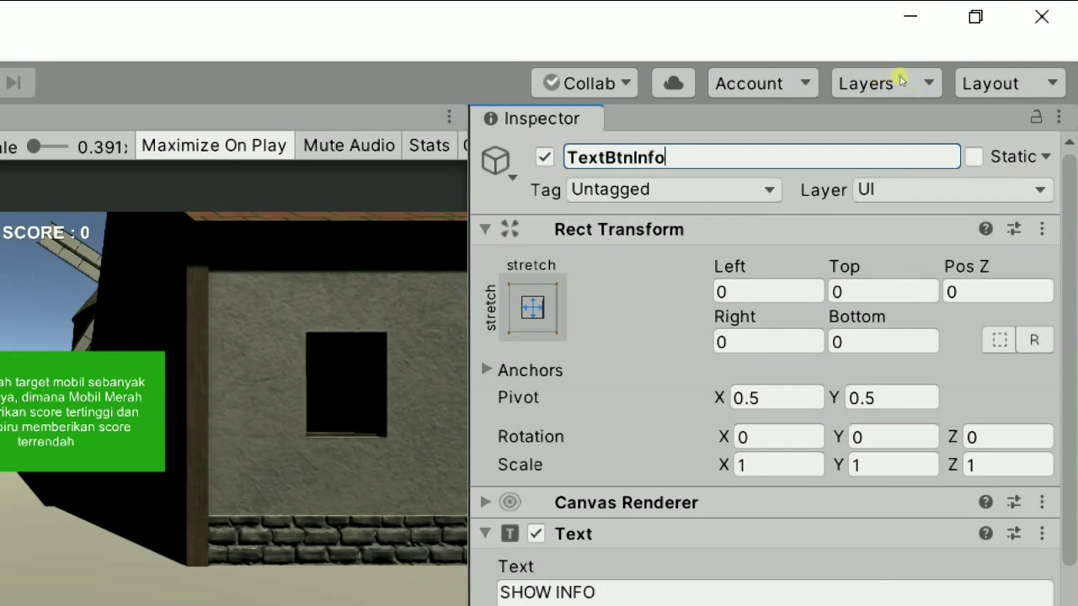
key("super+Tab")
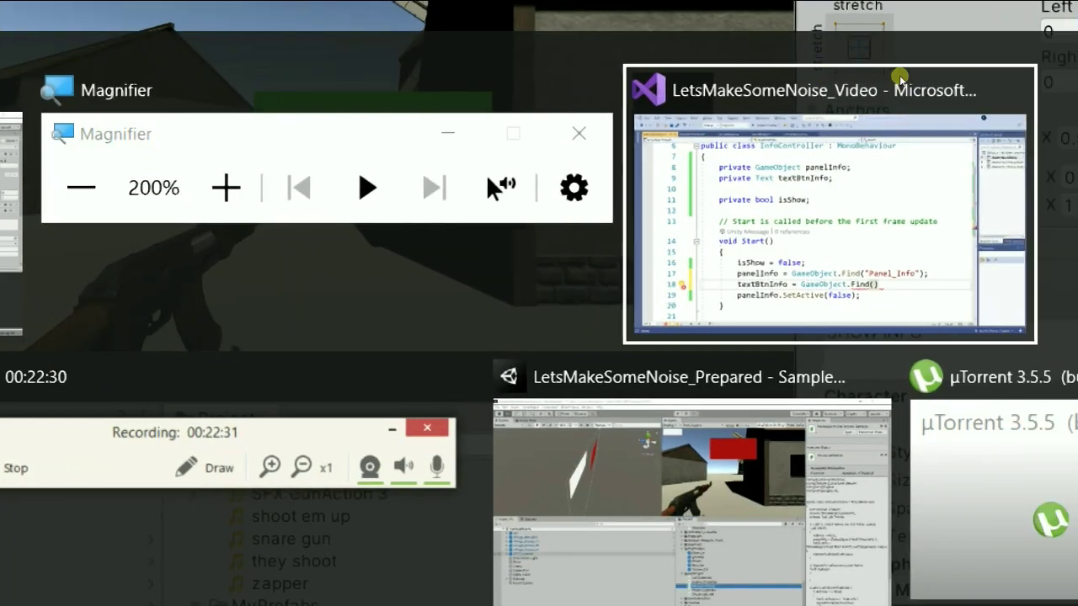
Pass "TextBtnInfo" to Find and chain GetComponent<> on line 18
left_click(899, 80)
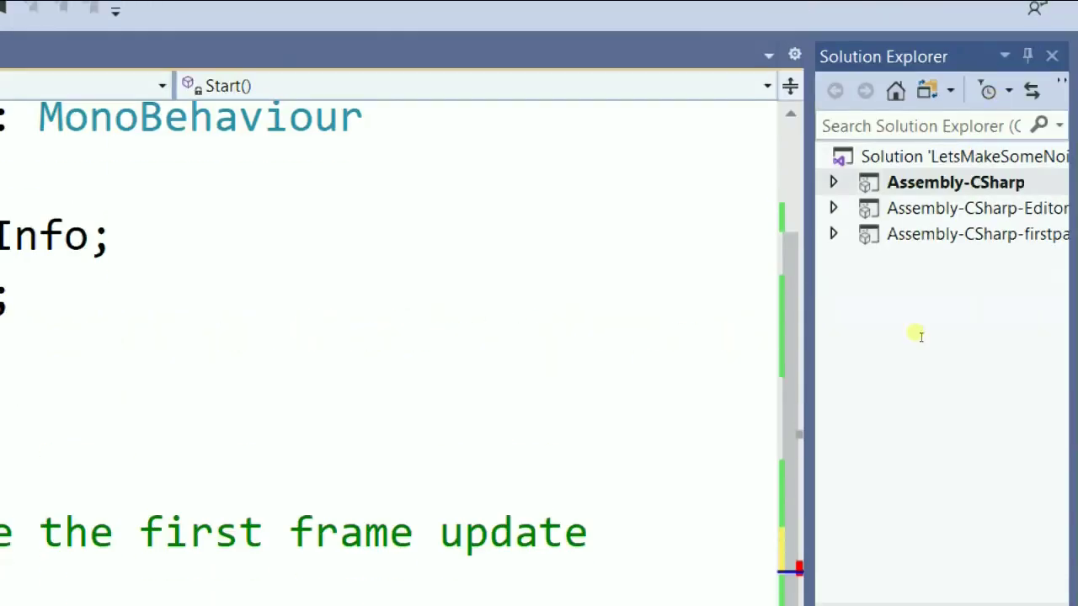
left_click(712, 581)
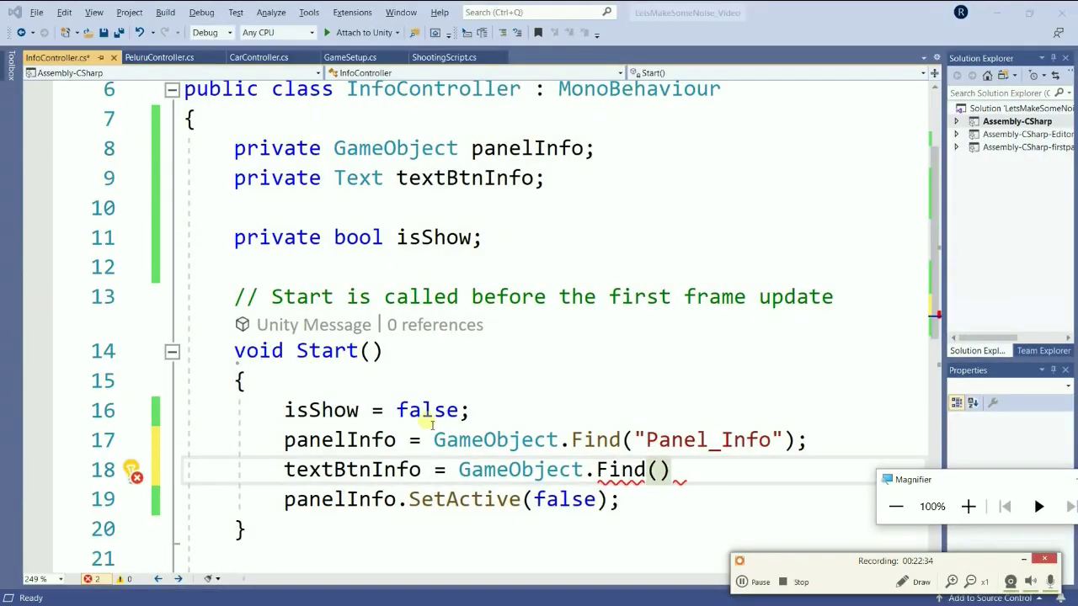
mouse_move(653, 469)
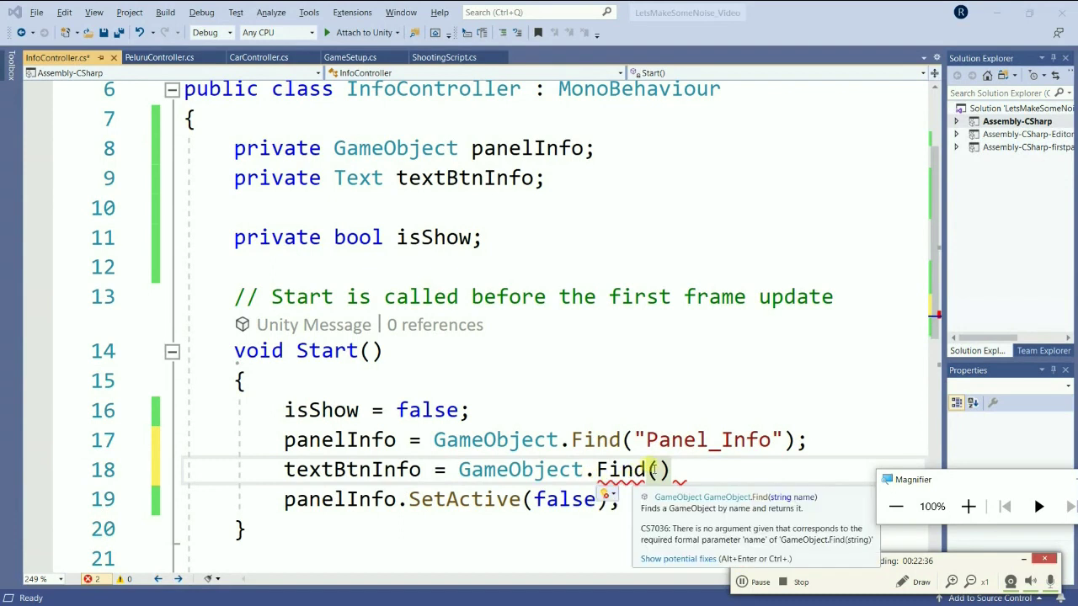
type("\"\"")
key("BackSpace")
type("\"TextBtnInfo\")")
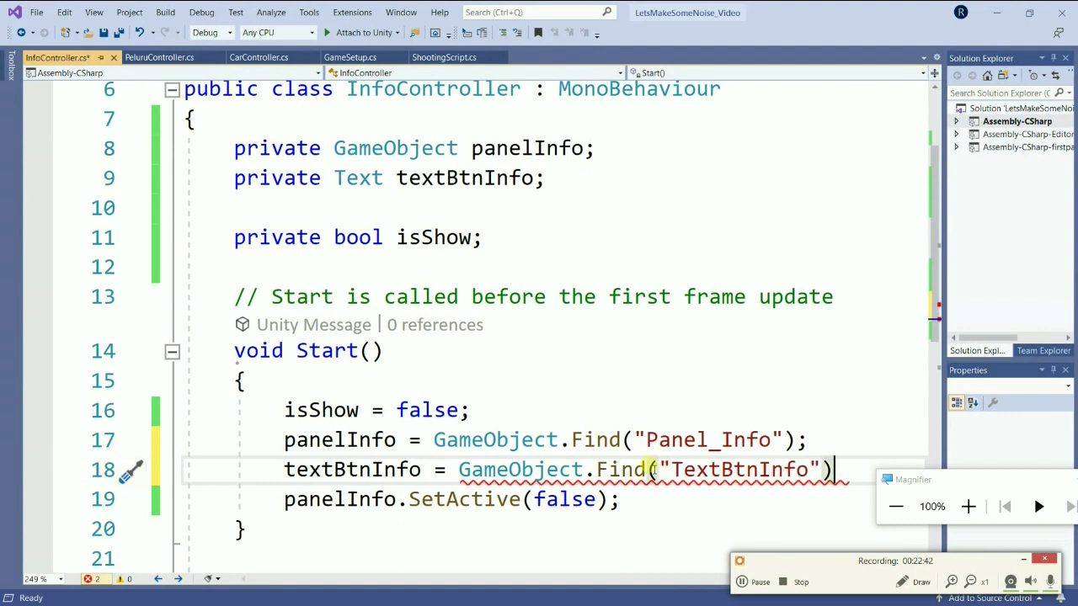
type(".GetCom")
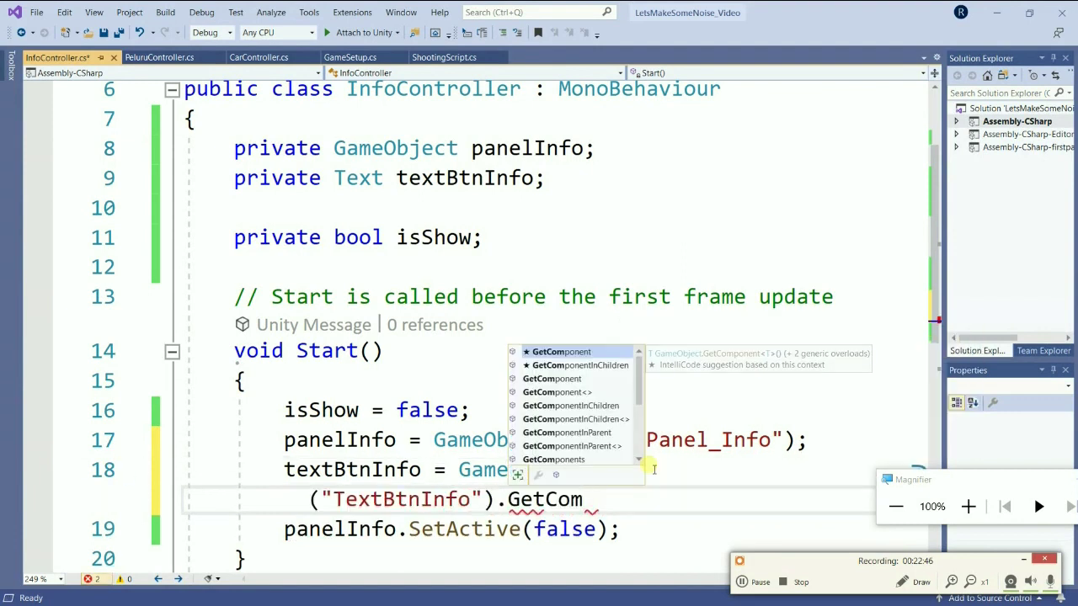
key("Tab")
type("<>")
Fill in Text as the component type, close with ();, and save InfoController.cs
key("Down")
key("Home")
key("Home")
key("Up")
key("End")
type("Te")
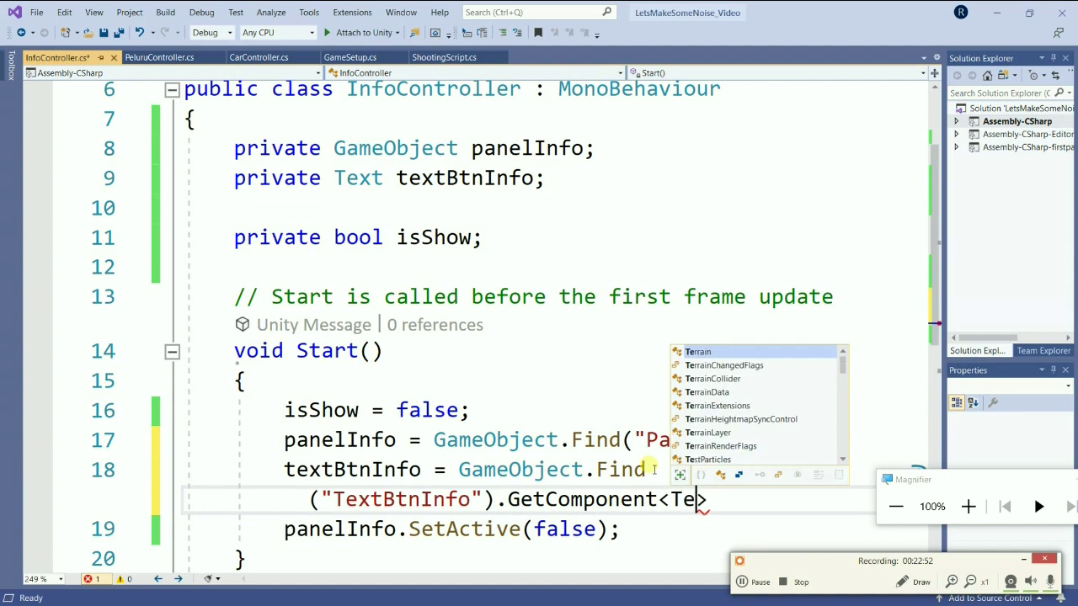
type("x")
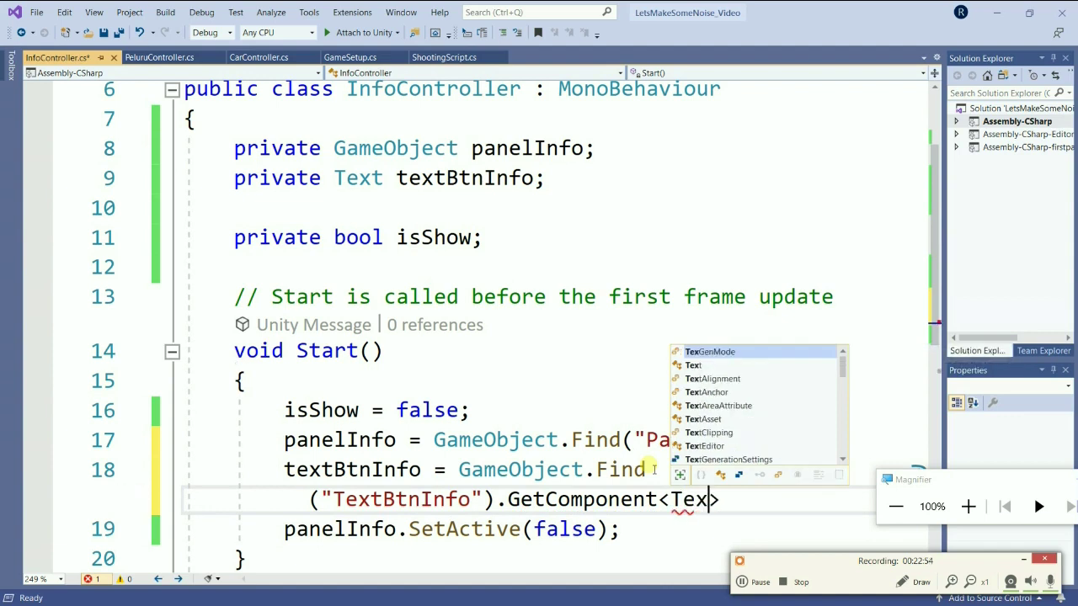
type("t")
key("Right")
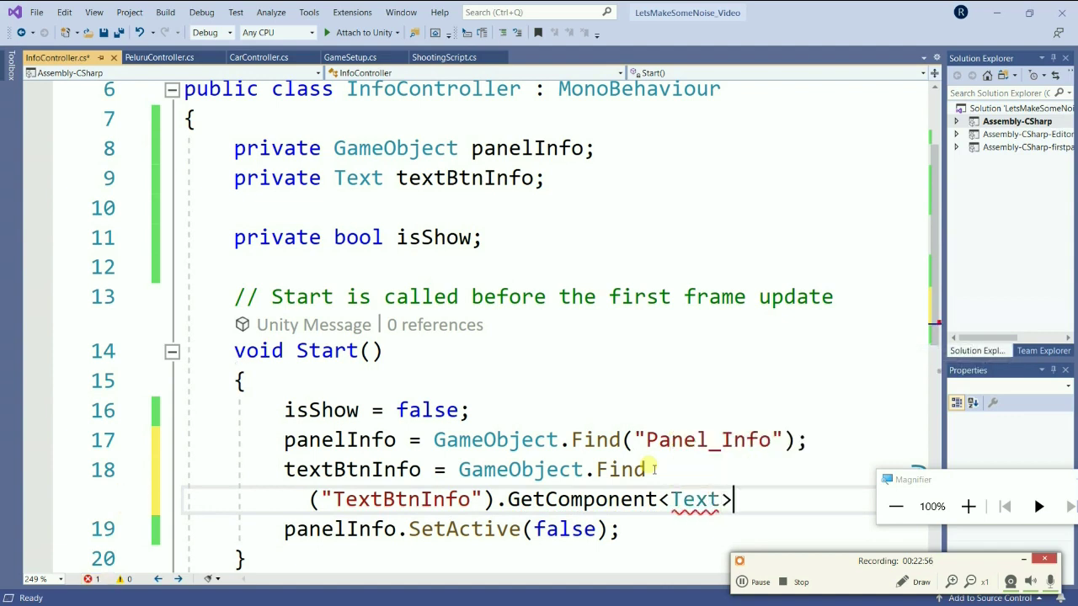
type("();")
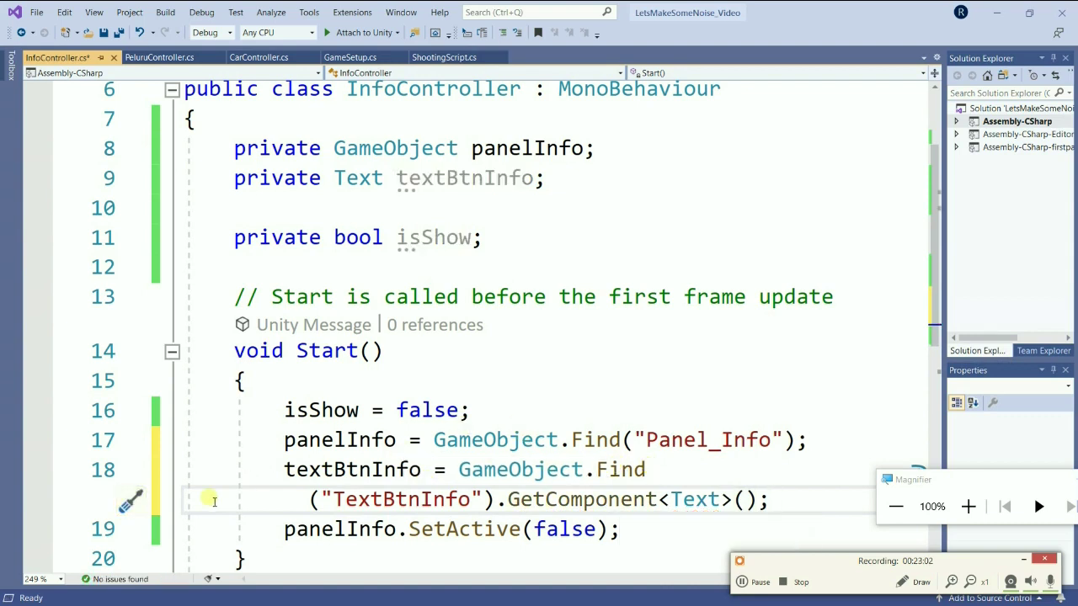
key("ctrl+s")
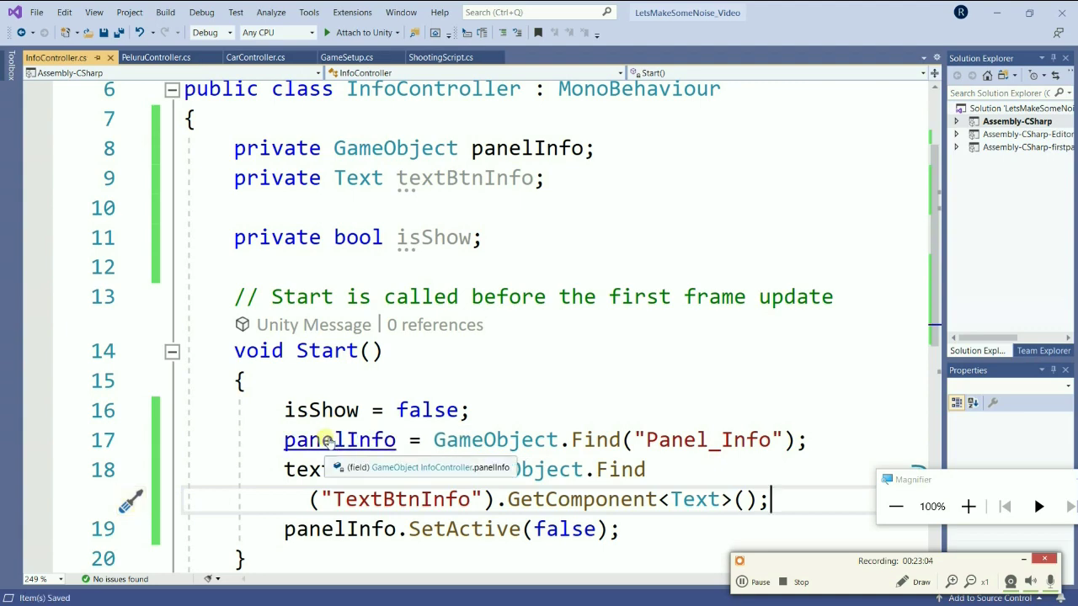
key("alt+Tab")
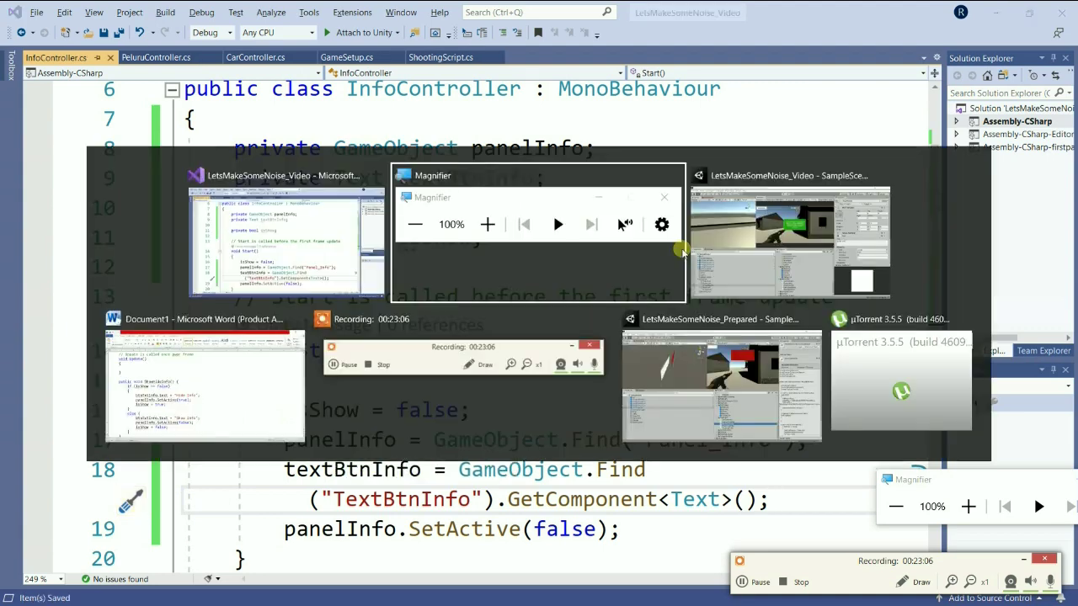
Return to Unity and select Button_Info under Canvas in the Hierarchy
key("alt+Tab")
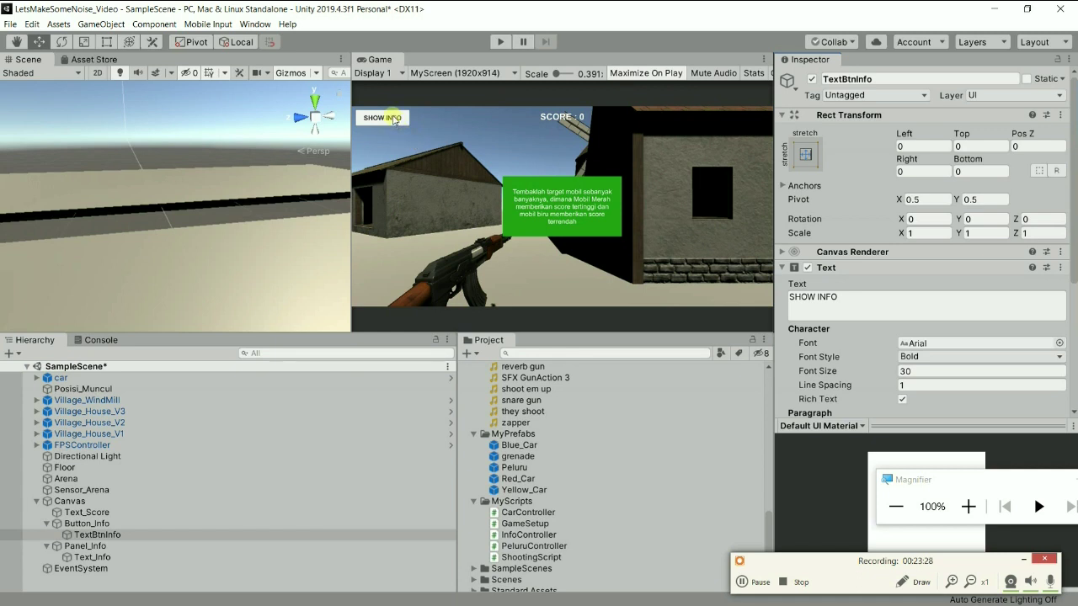
left_click(90, 524)
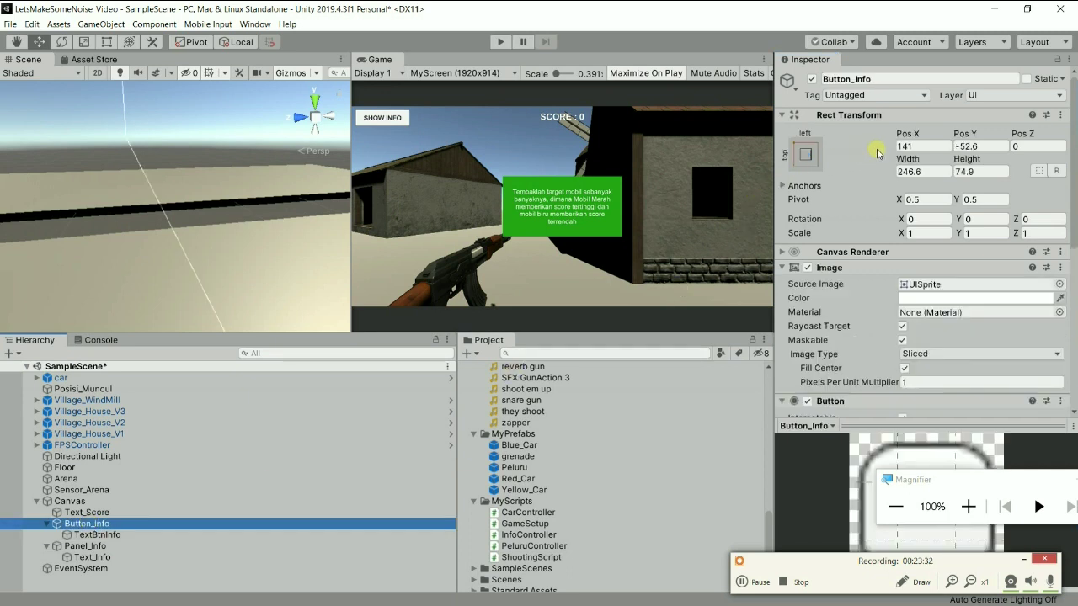
Reselect Button_Info and add one empty Runtime Only entry to its On Click list
left_click(91, 524)
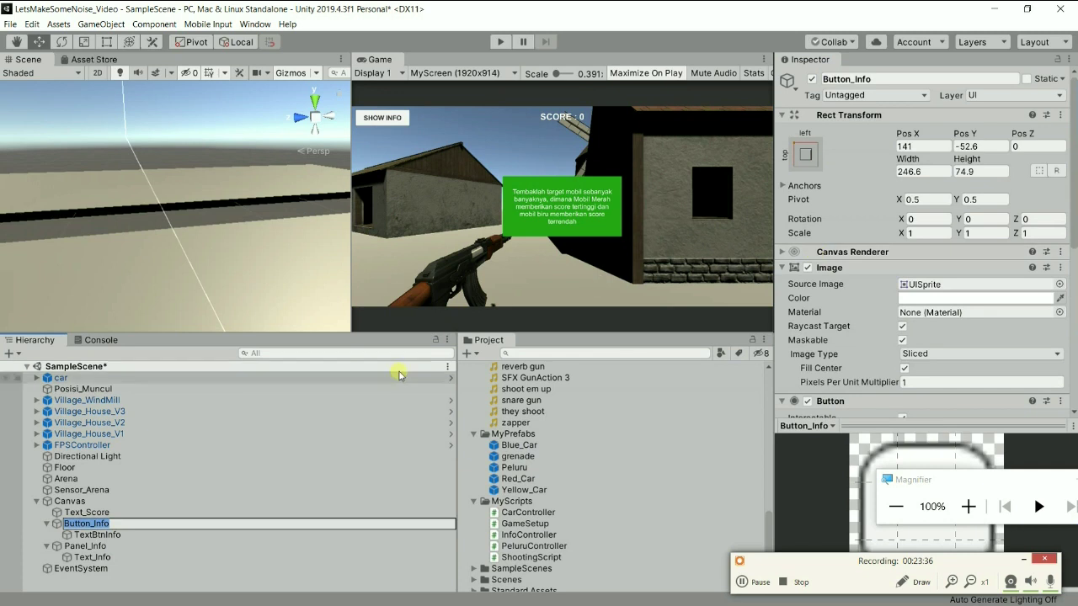
left_click(109, 535)
left_click(90, 523)
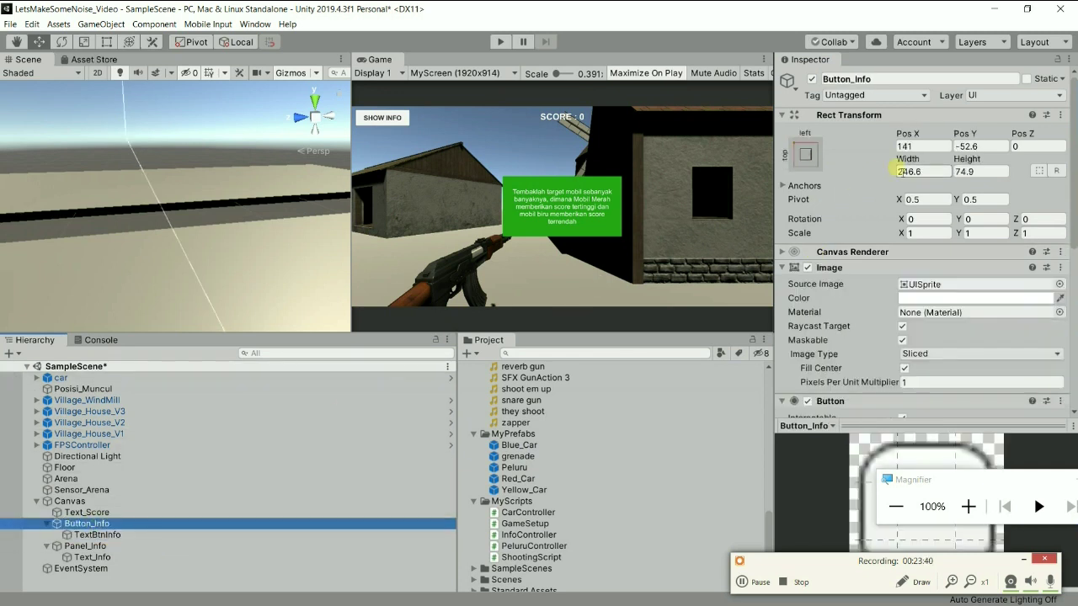
scroll(876, 211, "down", 5)
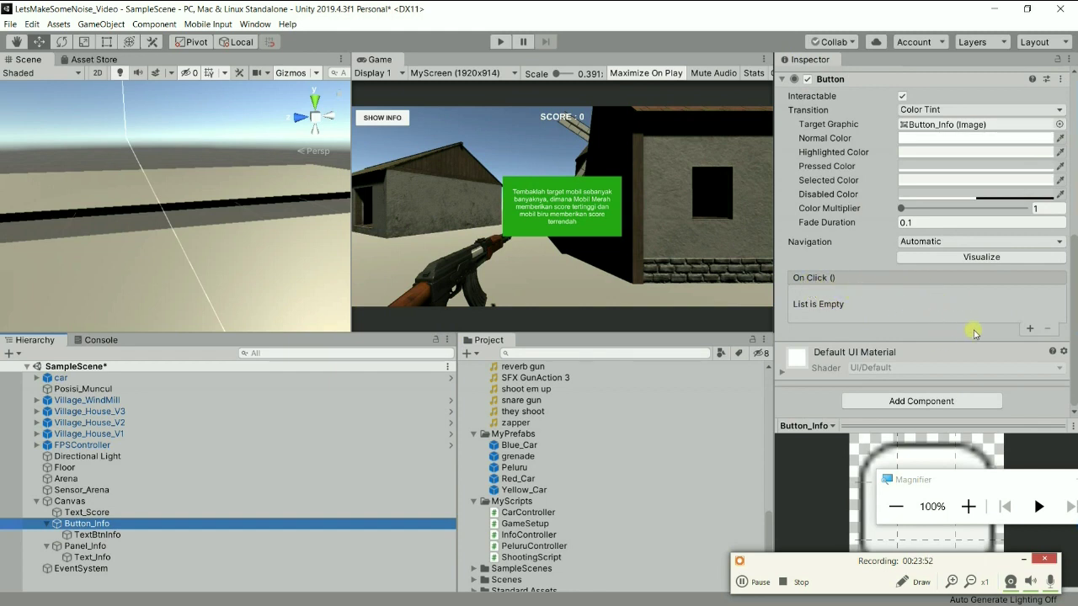
left_click(1029, 330)
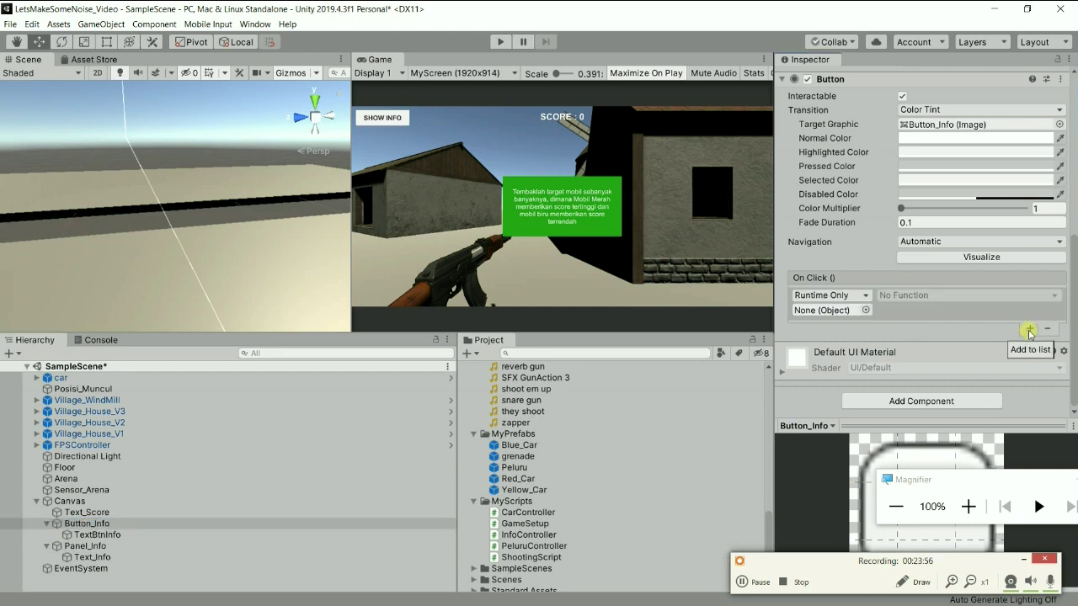
left_click(829, 312)
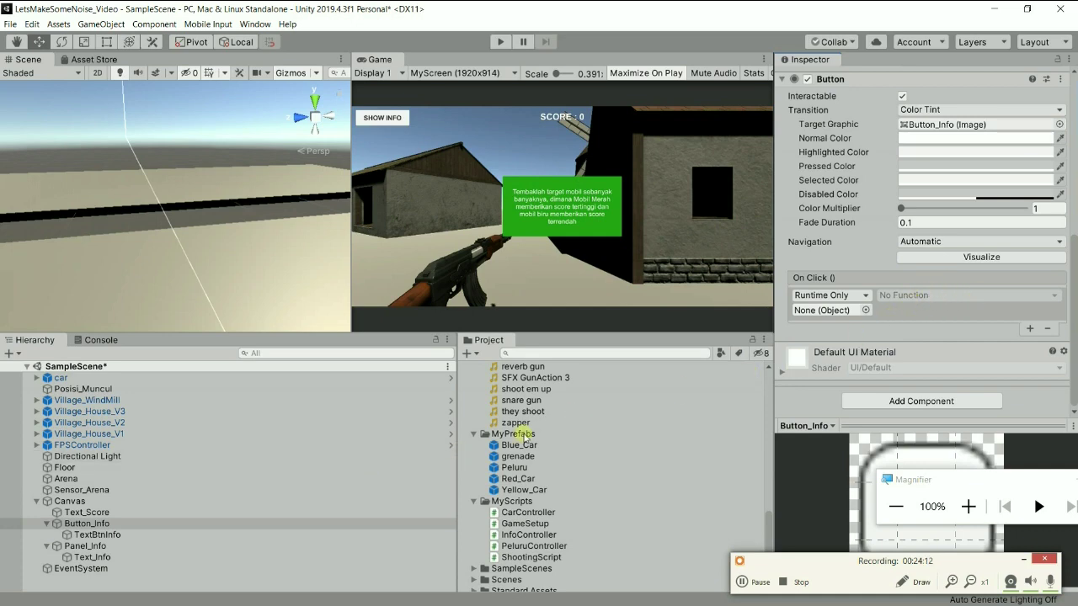
Insert an empty public void ShowHideInfo() method below Start in InfoController
key("alt+Tab")
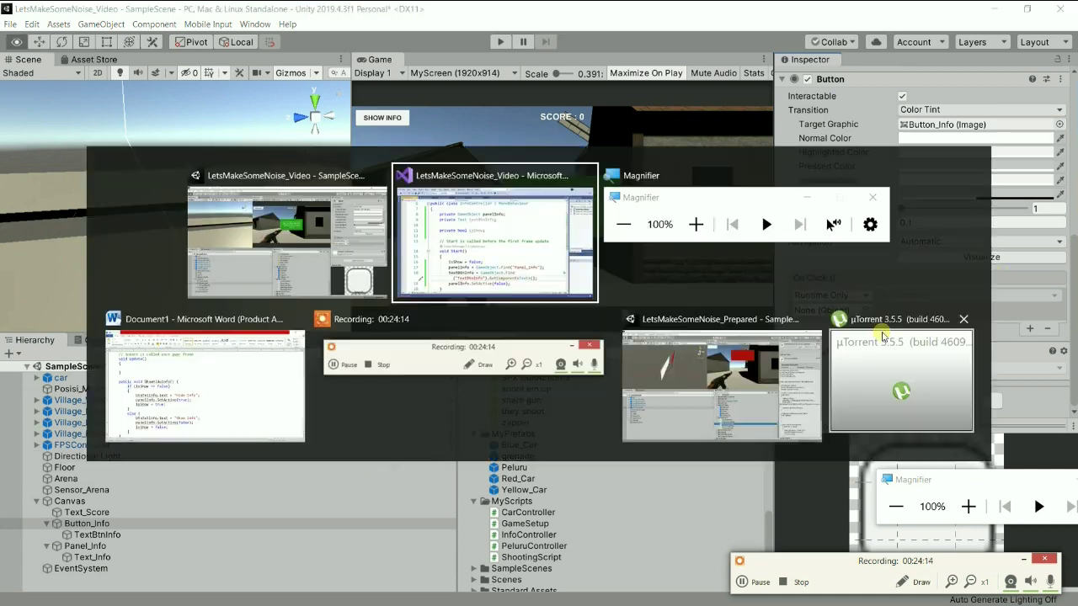
scroll(589, 345, "down", 2)
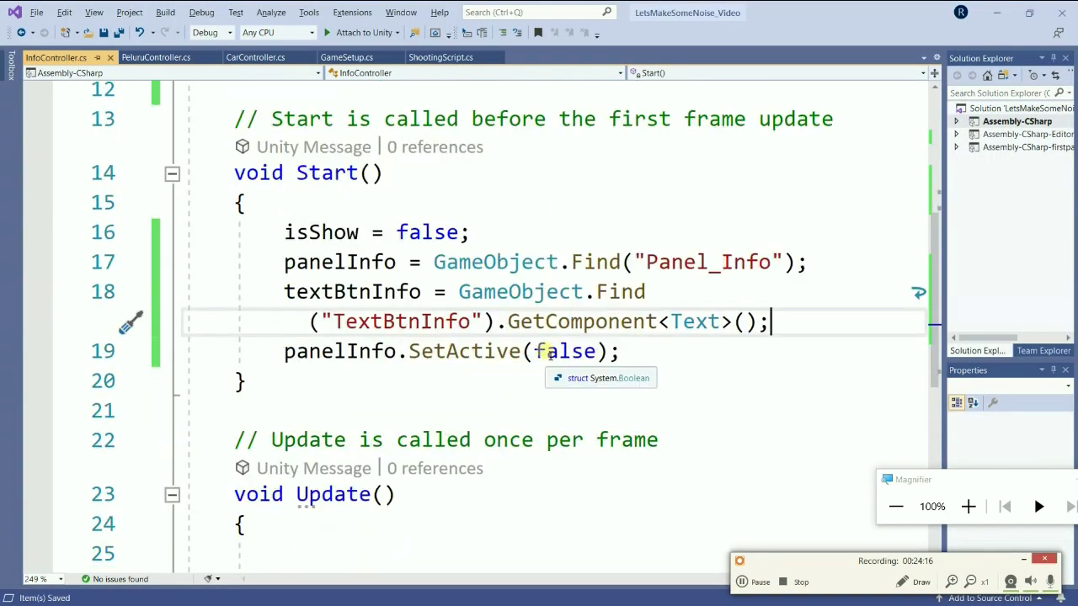
scroll(544, 354, "down", 3)
scroll(410, 333, "up", 3)
left_click(349, 317)
key("Return")
key("Return")
key("Up")
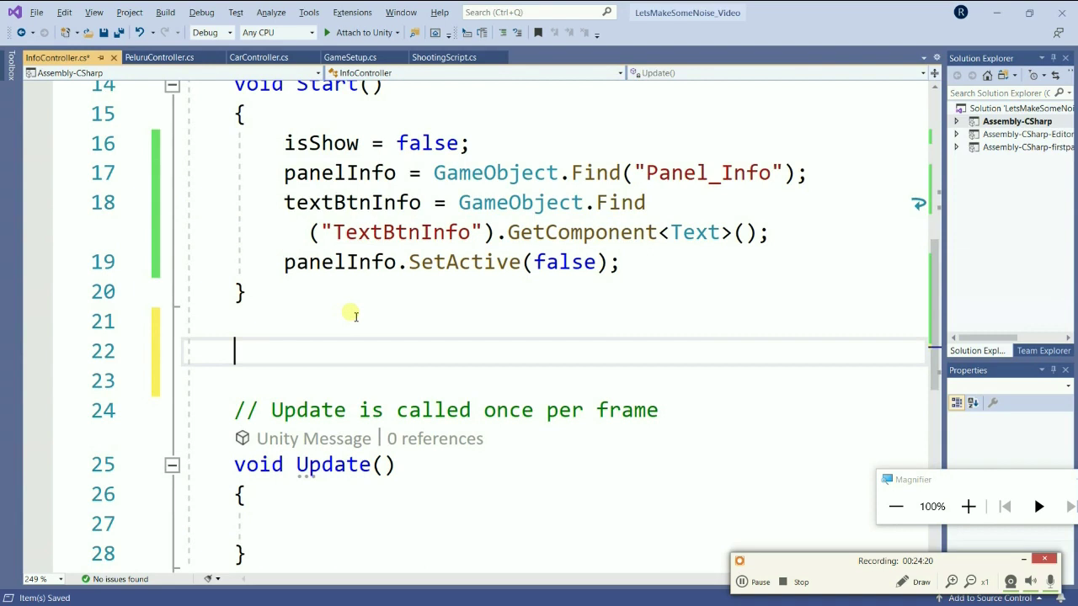
type("Pub")
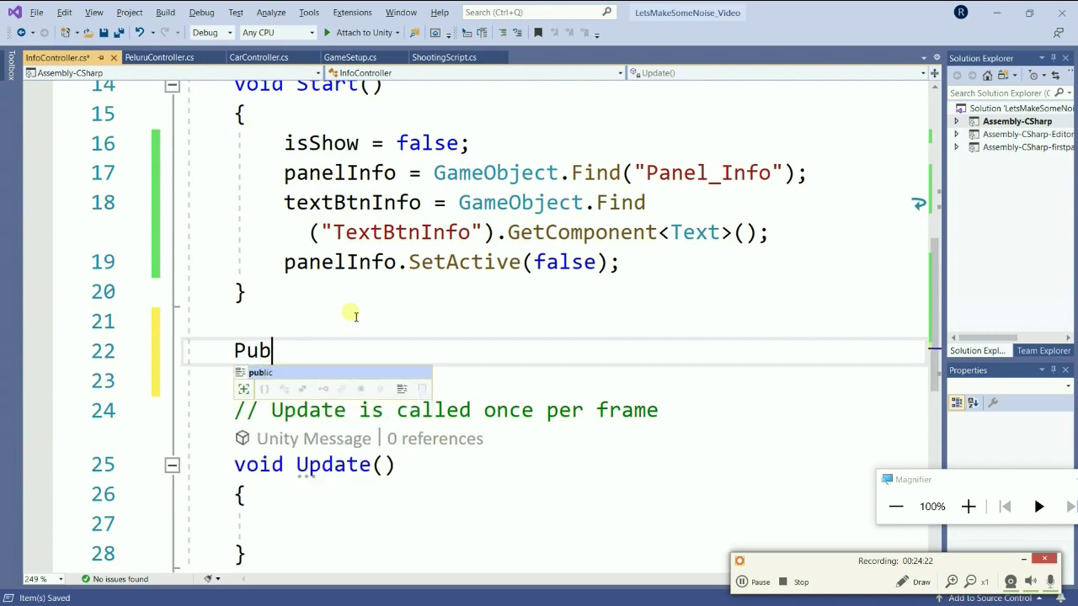
key("Tab")
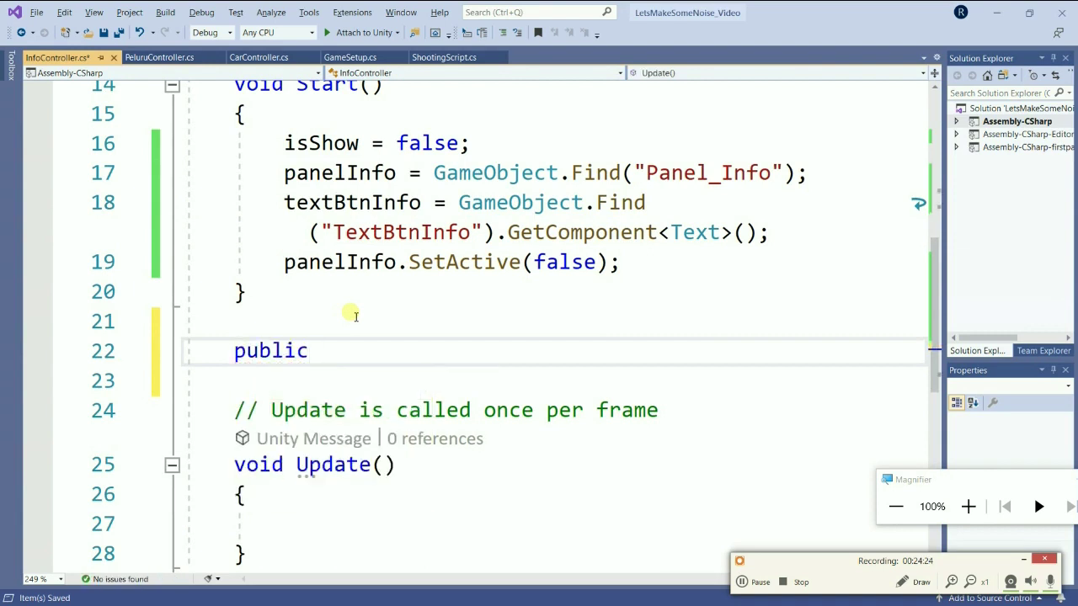
type("void ")
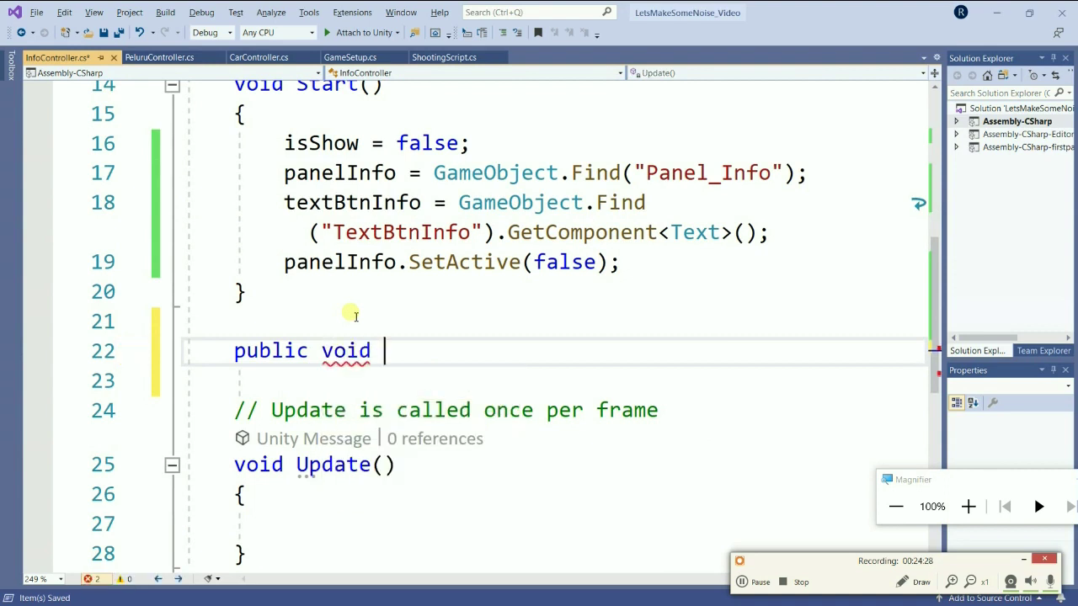
type("ShowHideInfo() {")
key("Return")
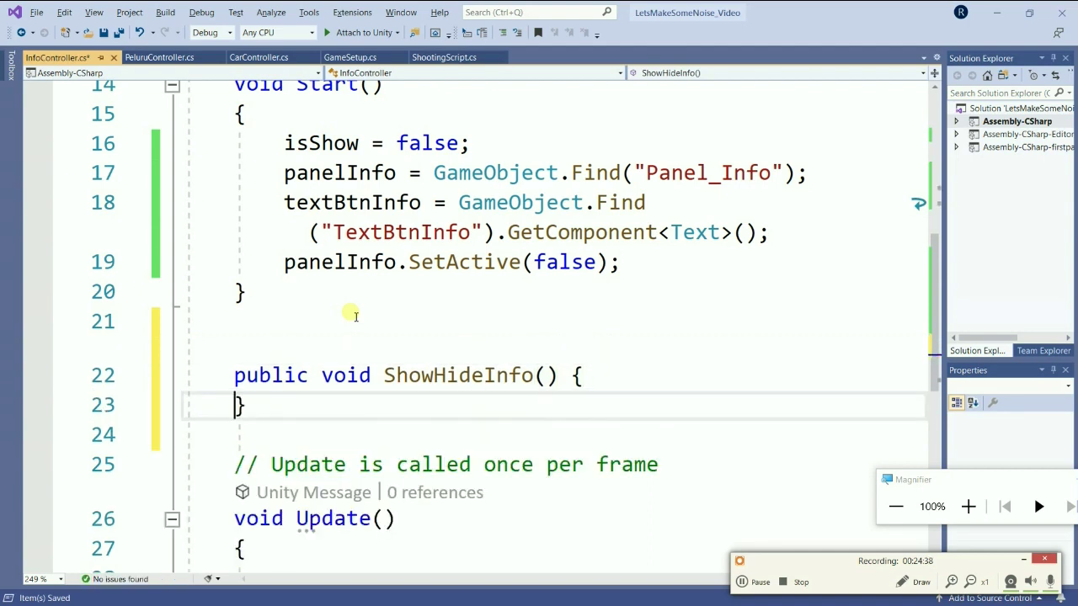
key("Return")
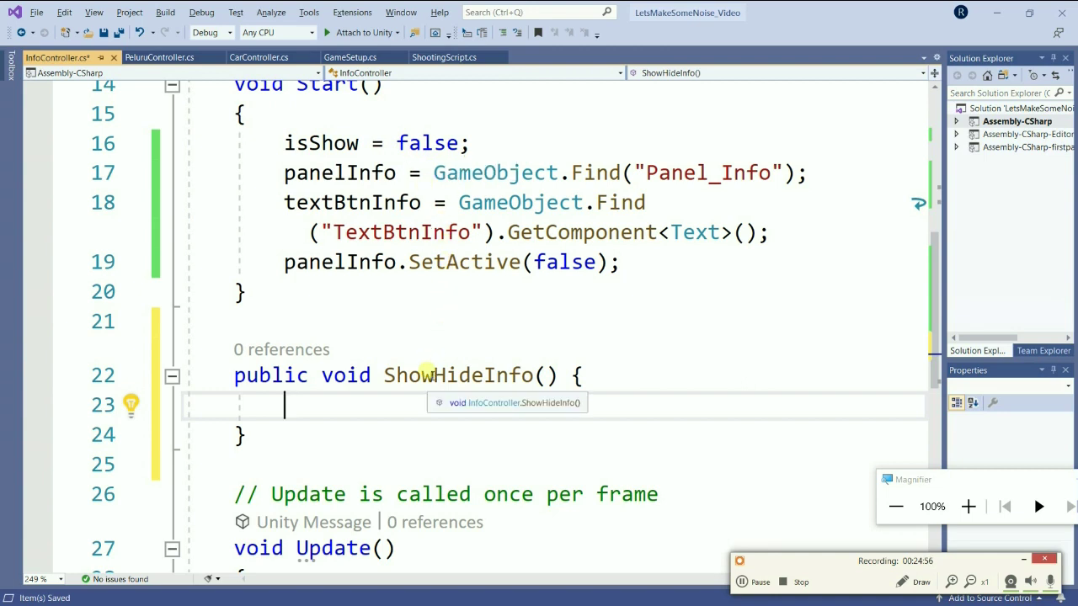
Write an if (isShow == false) block with split braces inside ShowHideInfo
type("if ()")
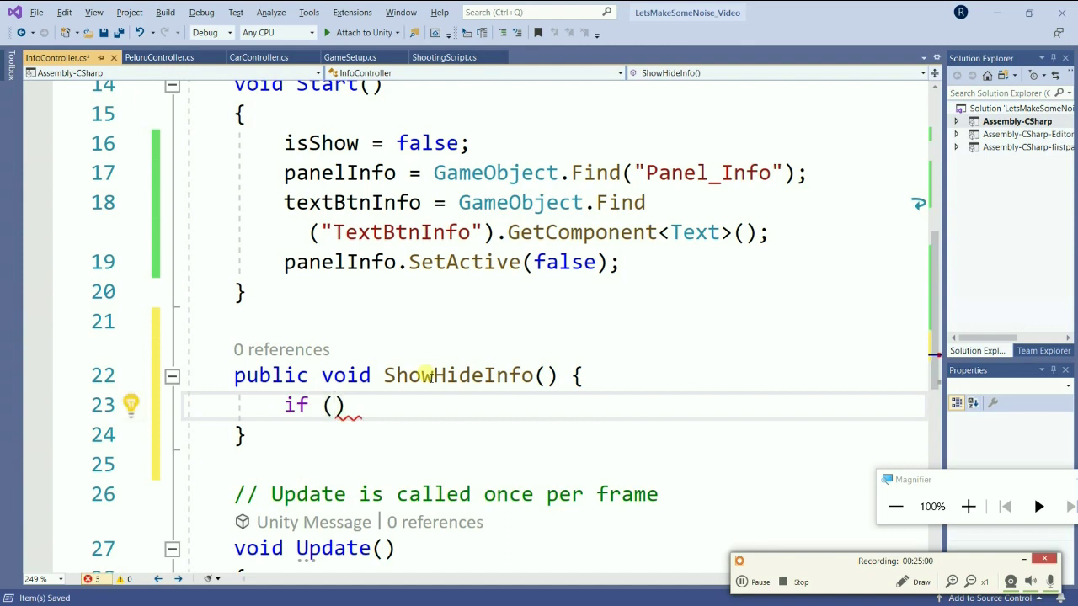
type("is")
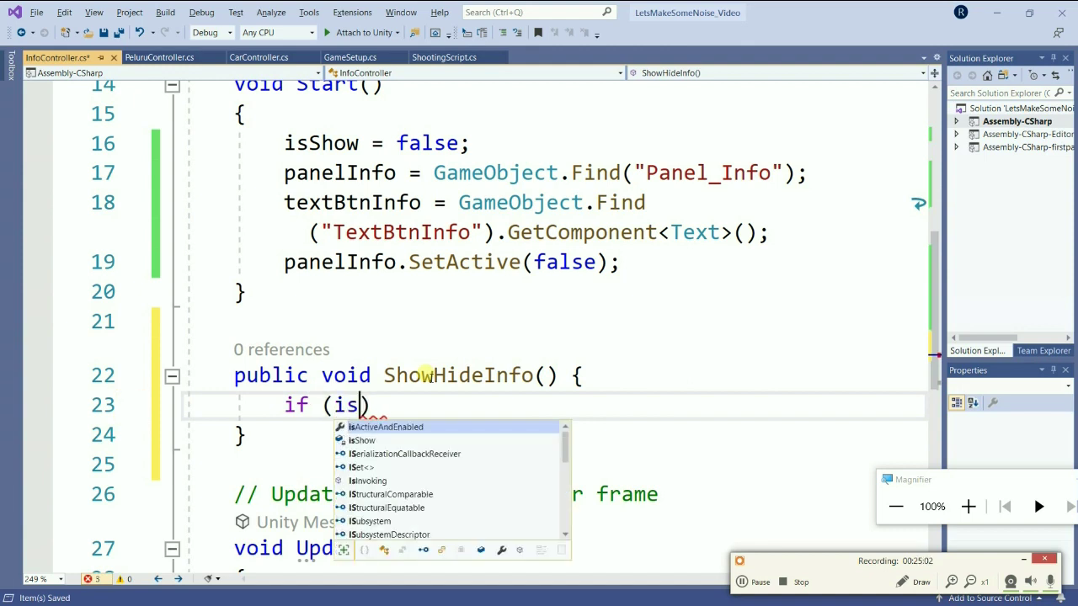
key("Down")
key("Tab")
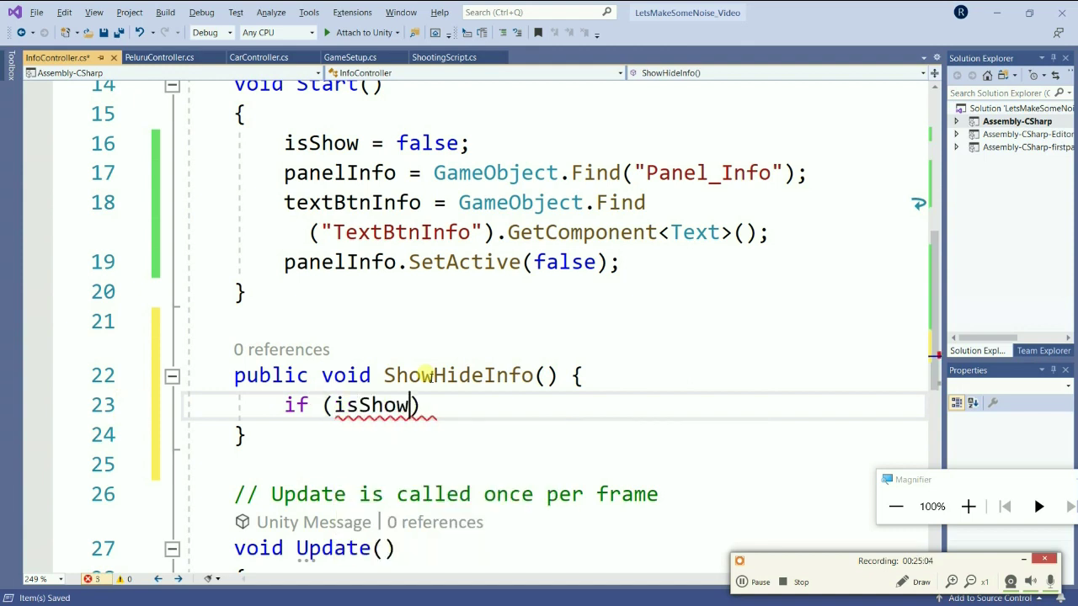
type("== fa")
key("Tab")
key("Right")
type("{")
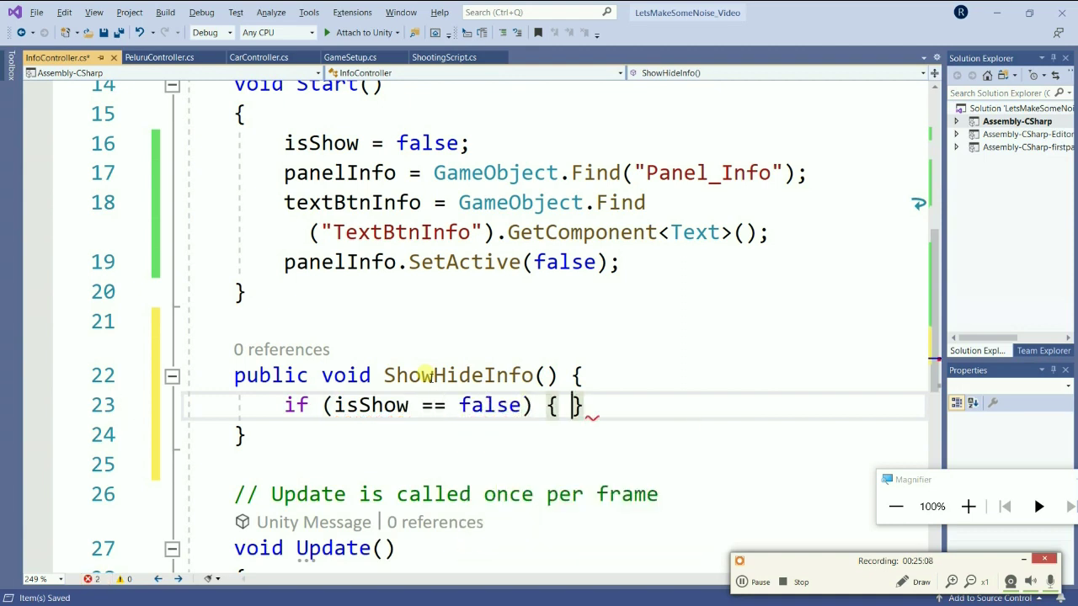
key("Return")
Add an empty else block after the if, and a blank line inside the if body
key("End")
key("Return")
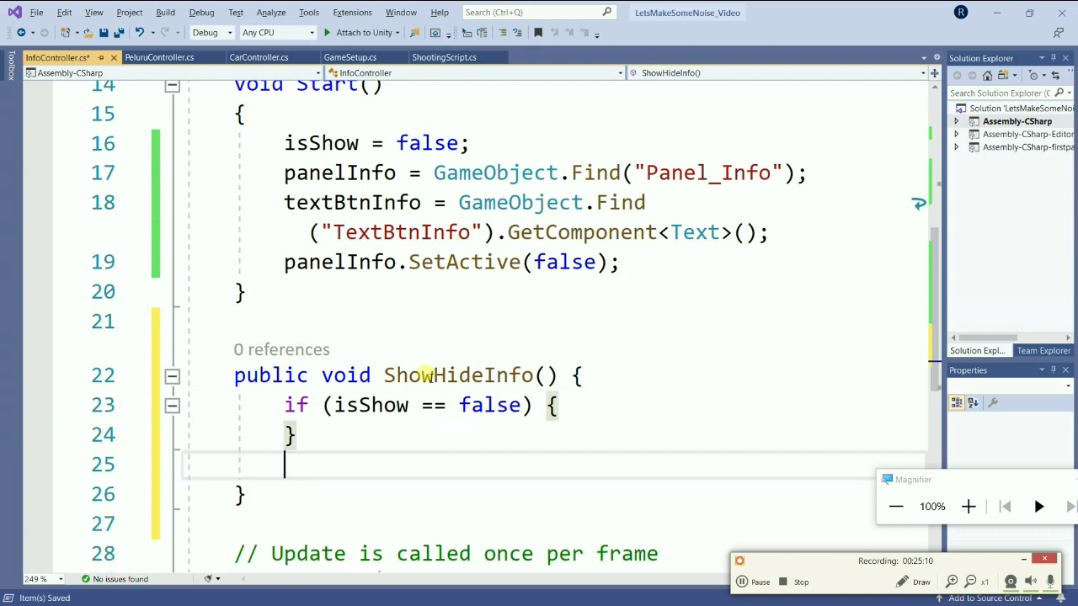
type("els")
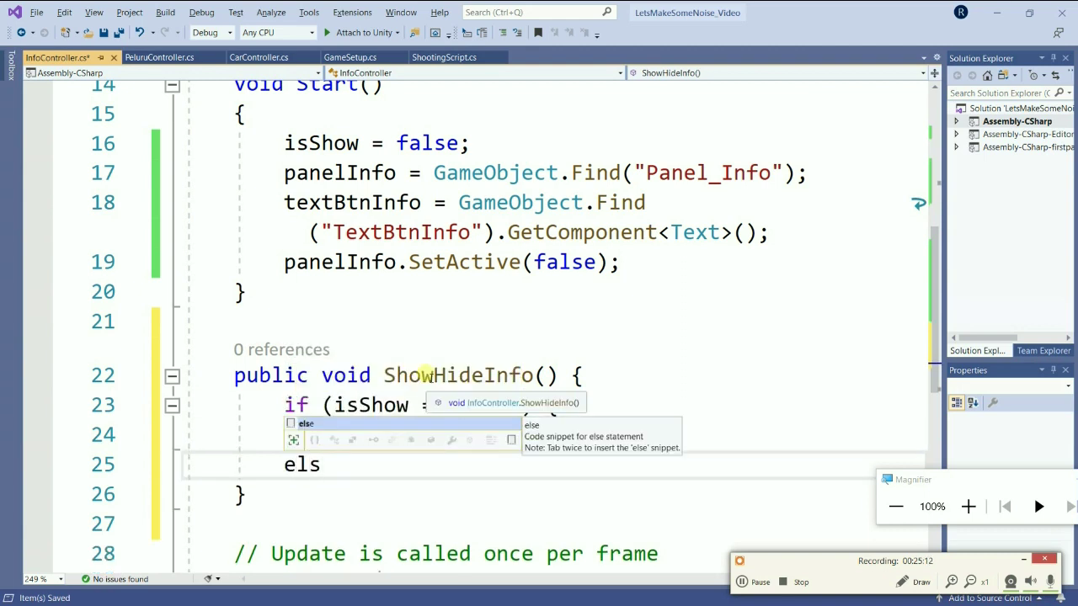
key("Tab")
type("{}")
key("Left")
key("Return")
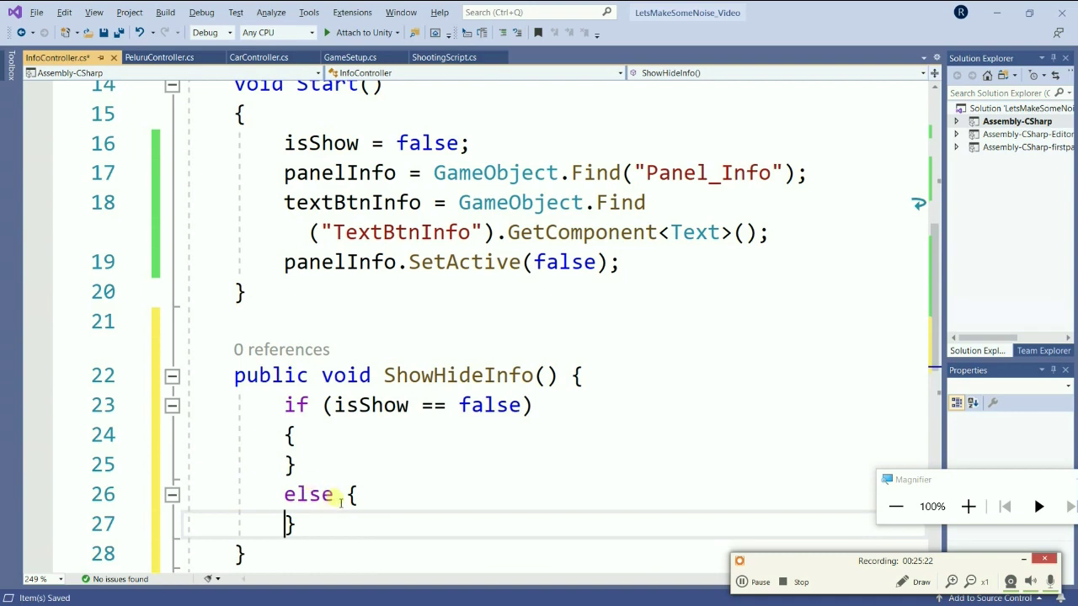
left_click(362, 442)
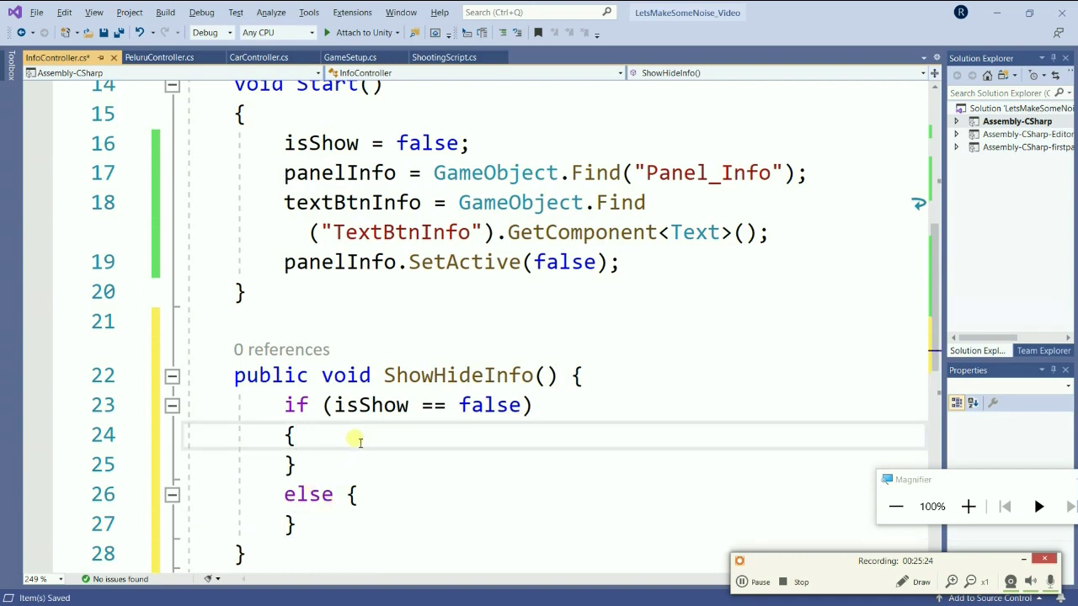
key("Return")
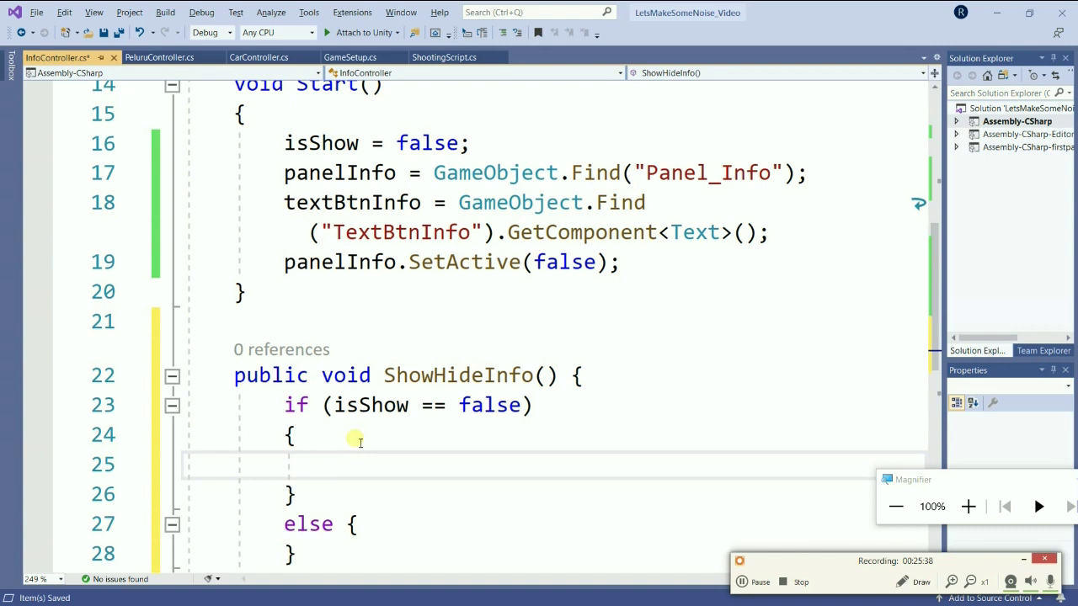
In the if block, add panelInfo.SetActive(true); and isShow = true; using IntelliSense completions
type("pa")
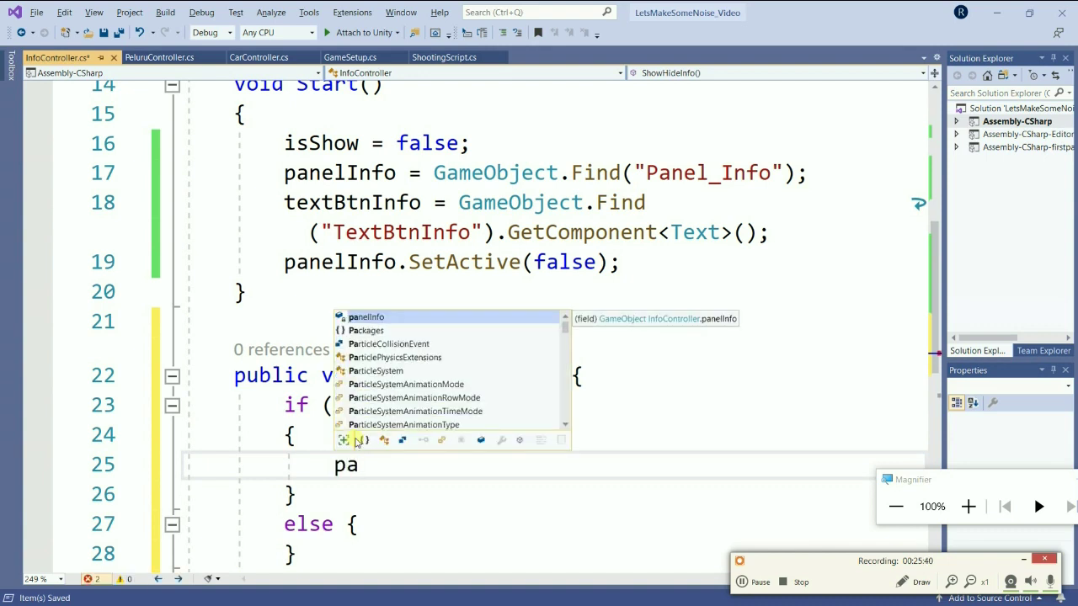
key("Tab")
type(".")
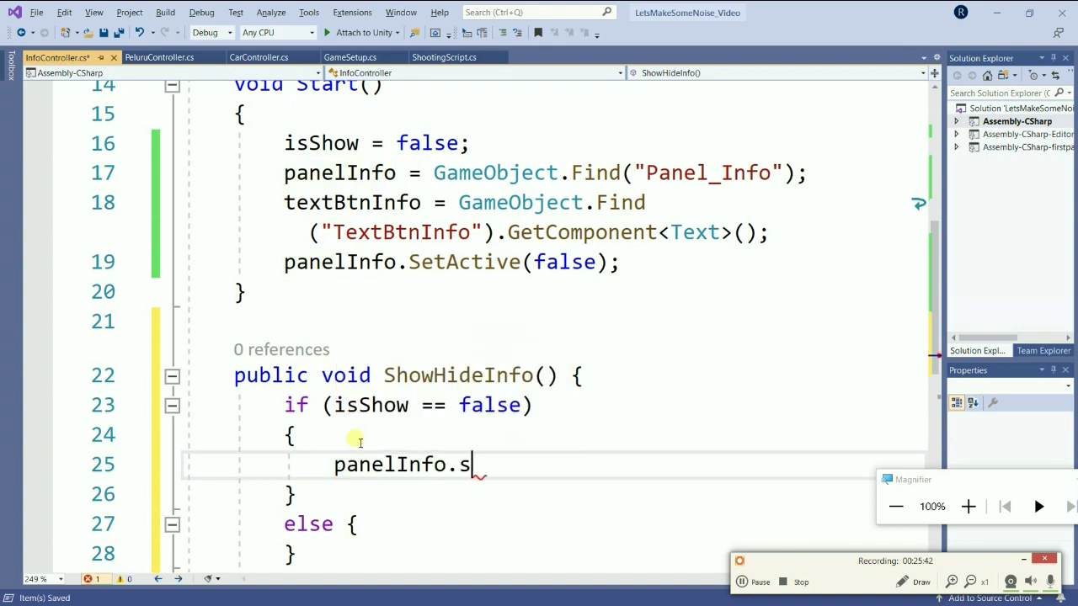
type("setA")
key("Tab")
type("(true);")
key("Return")
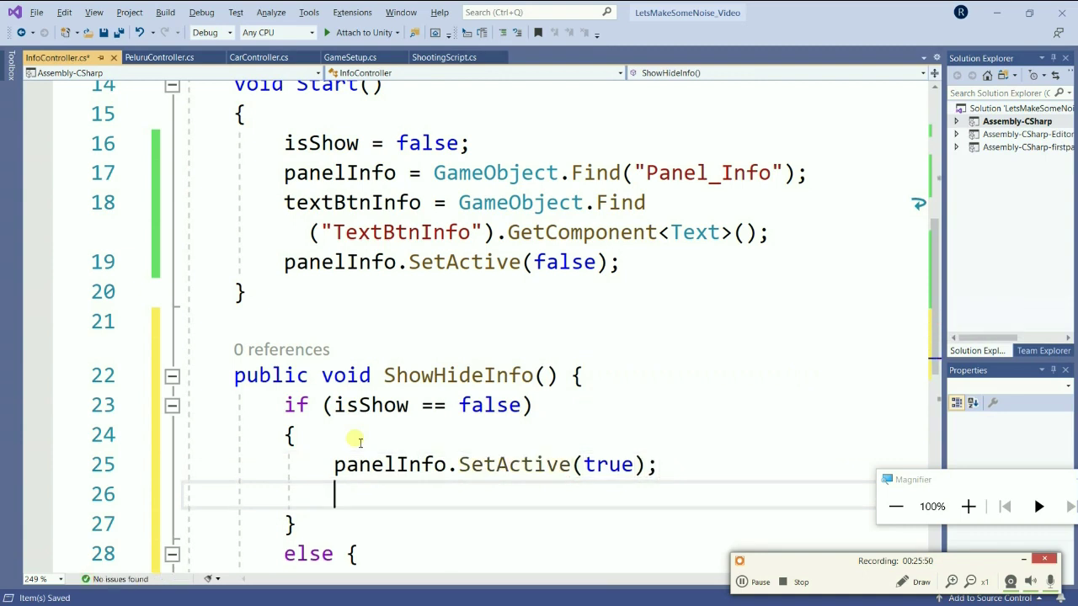
type("is")
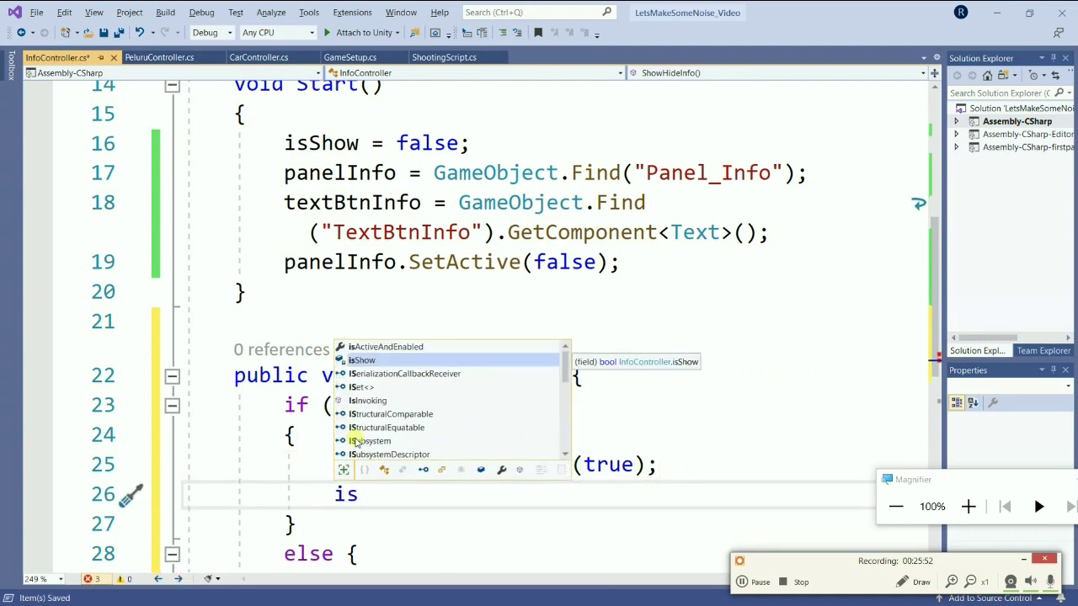
key("Tab")
type("= ")
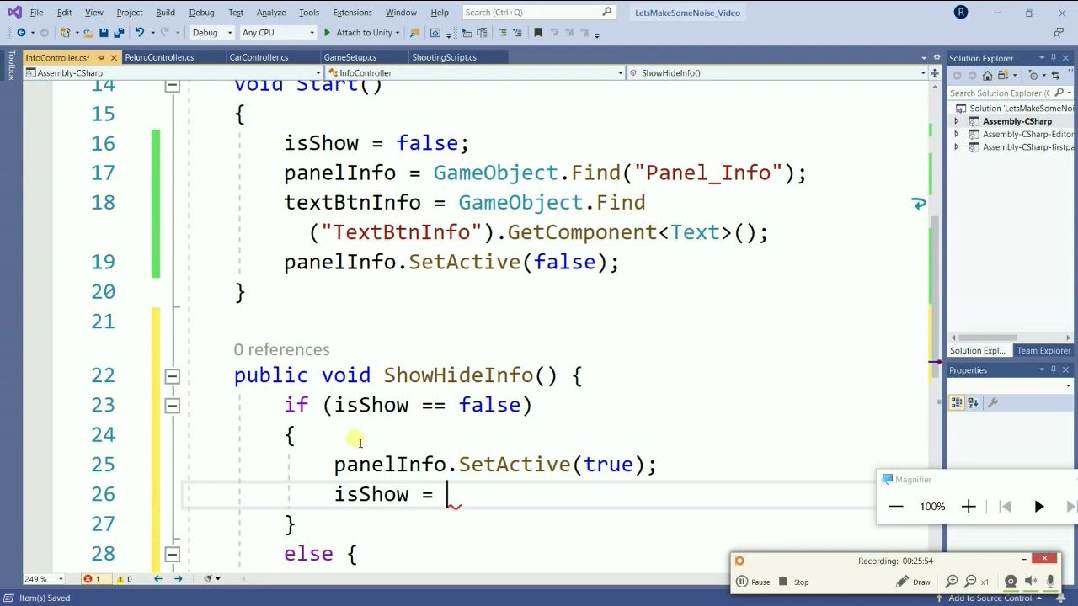
type("true;")
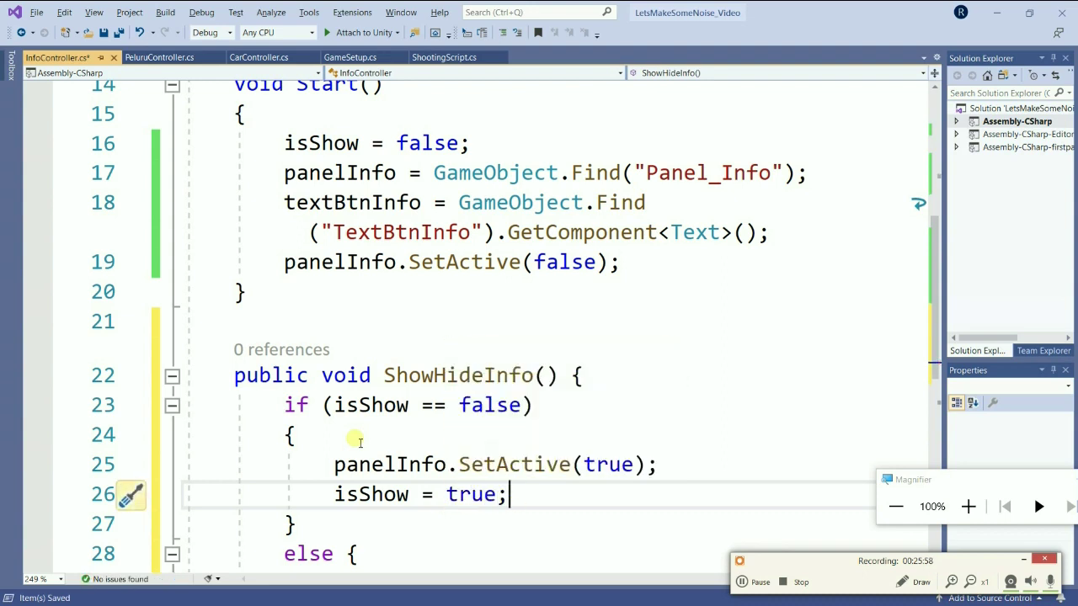
key("Return")
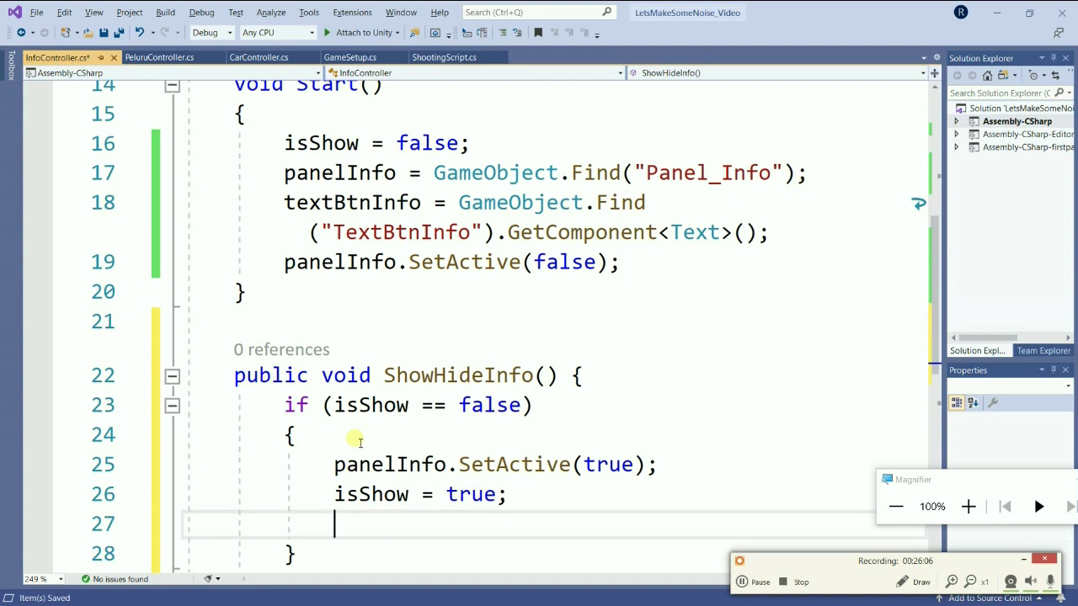
Add a line setting textBtnInfo.text to "Hide Info"
type("te")
key("Tab")
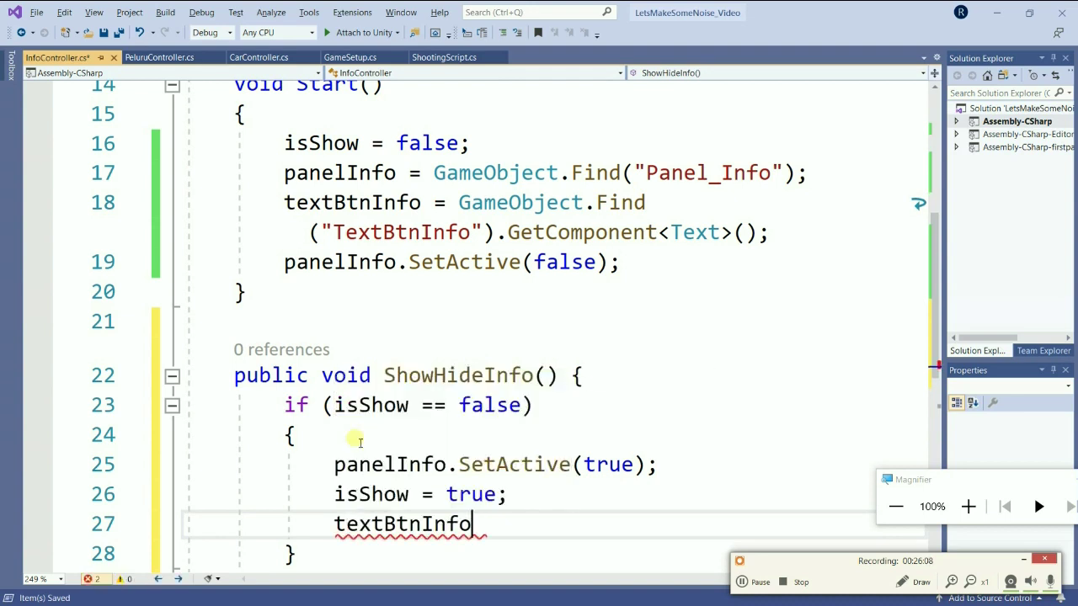
type(".te")
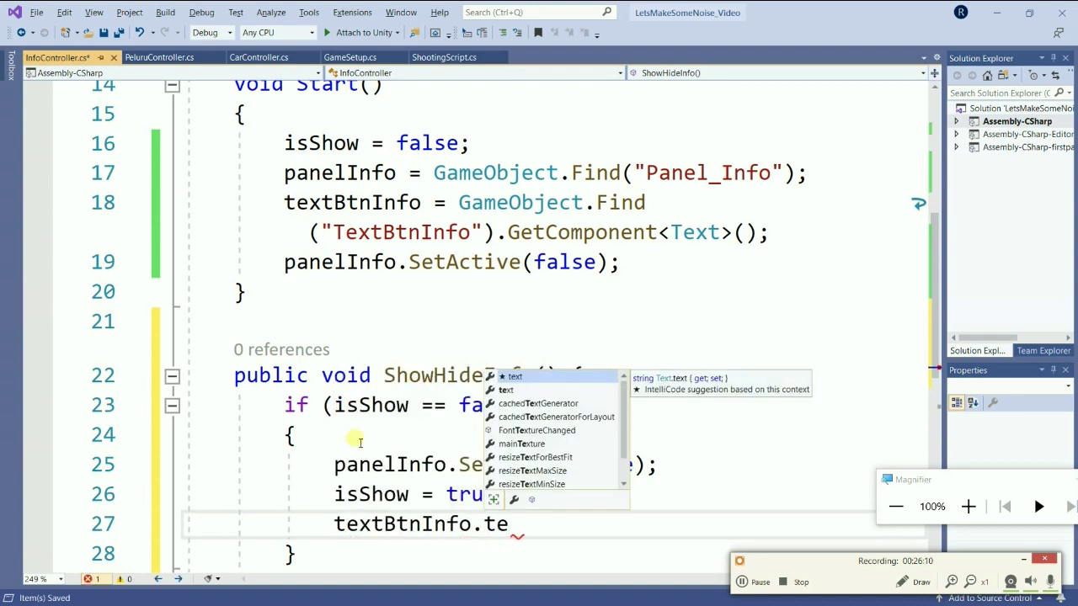
key("Tab")
type("= \"Hide Info\";")
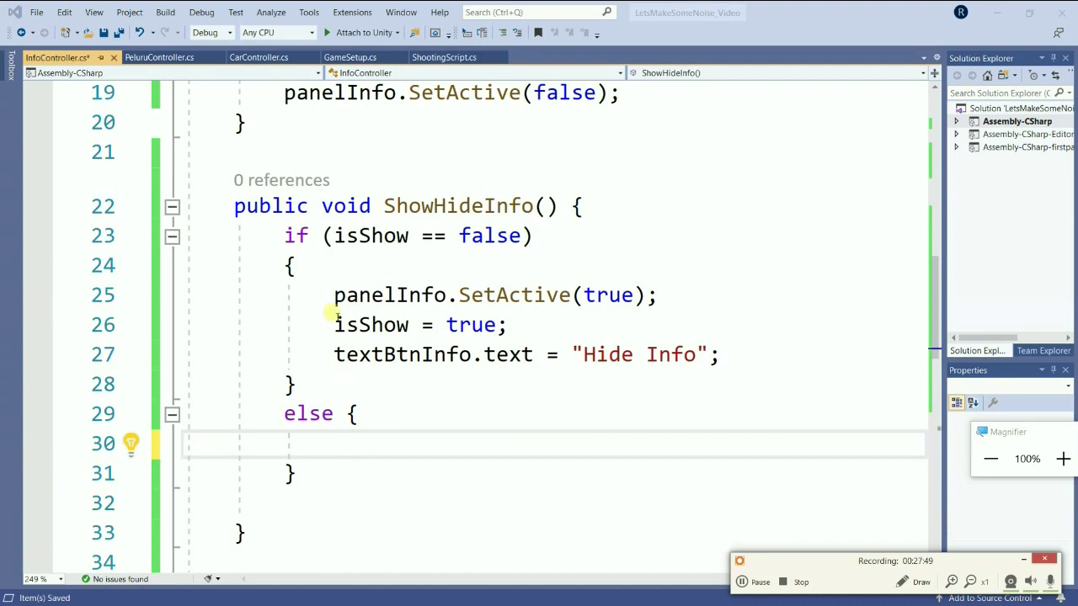
Copy the three if-block statements into the else block and change SetActive's argument to false
left_click_drag(334, 295, 884, 363)
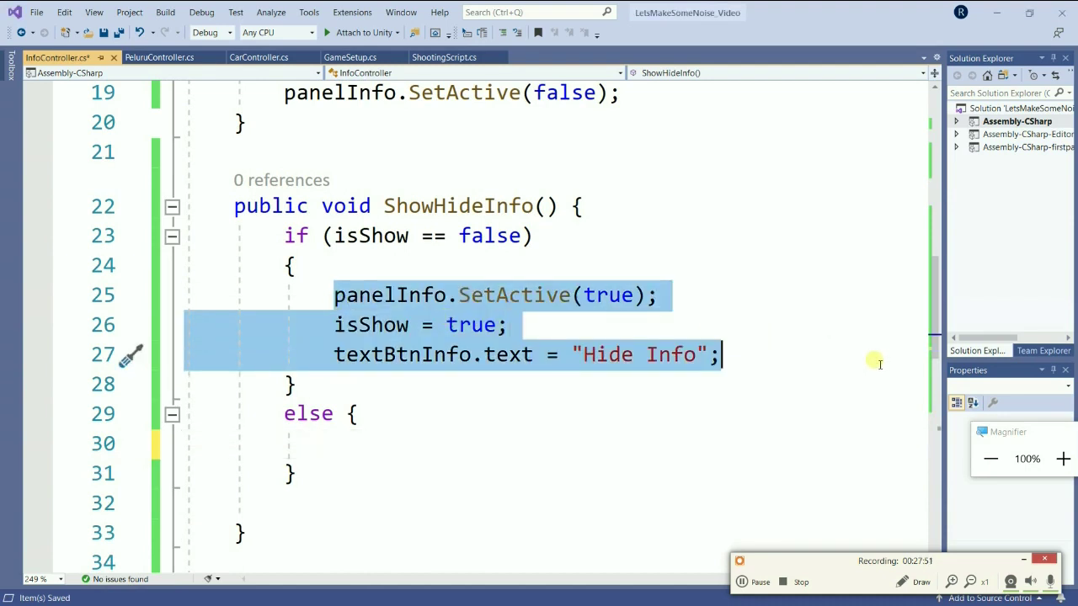
left_click(373, 453)
type("panelInfo.SetActive(true);             isShow = true;             textBtnInfo.text = \"Hide Info\";")
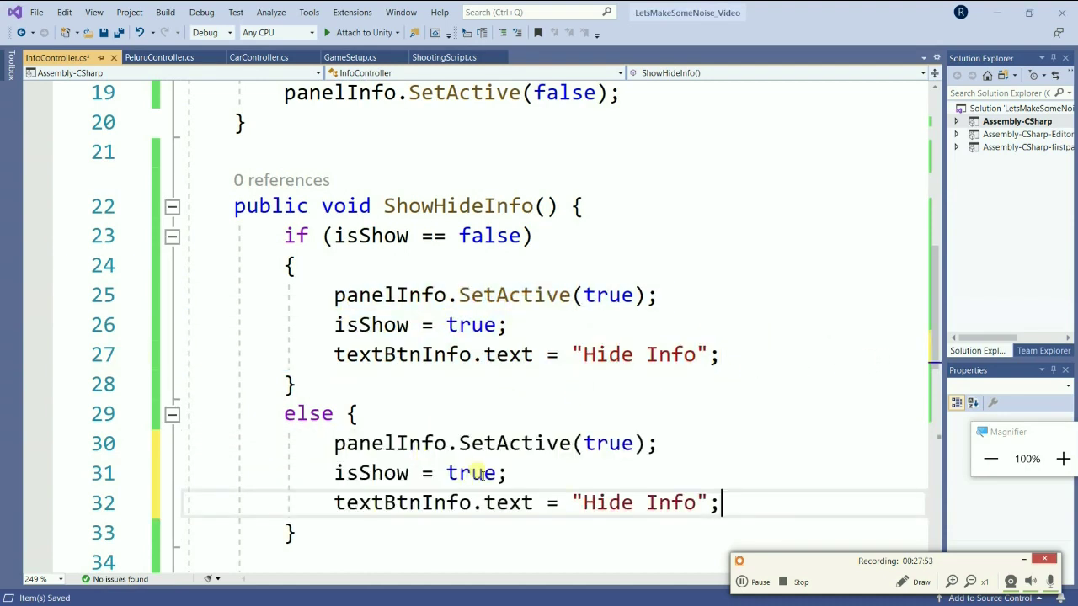
left_click(634, 444)
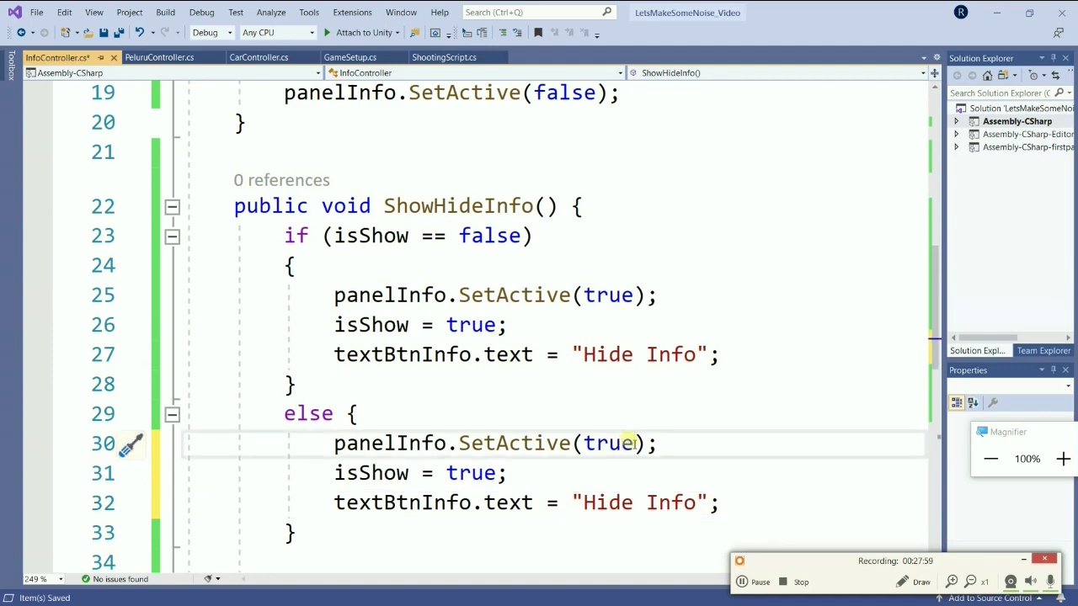
key("BackSpace")
key("BackSpace")
key("BackSpace")
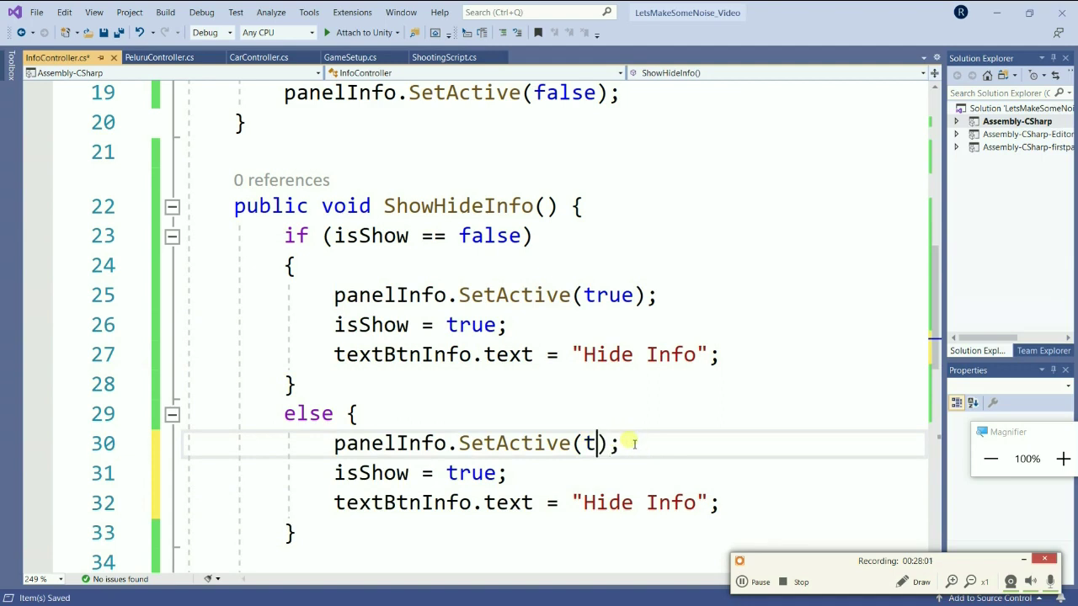
In the else block, set isShow to false and the button label to "Show Info"
key("BackSpace")
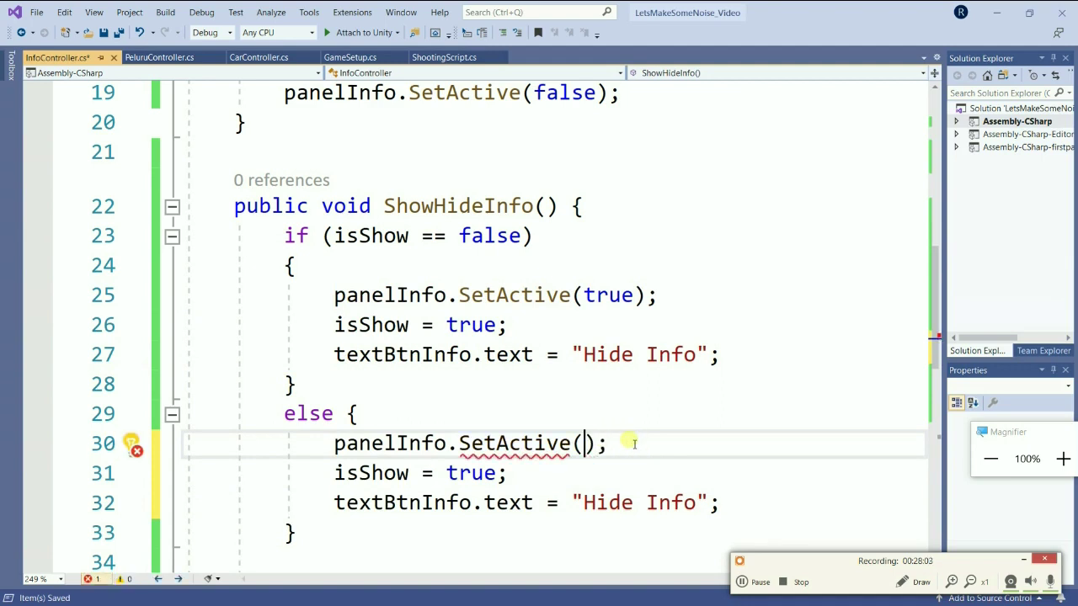
type("fa")
key("Tab")
key("Down")
key("Left")
key("BackSpace")
key("BackSpace")
key("BackSpace")
key("BackSpace")
type("fa")
key("Tab")
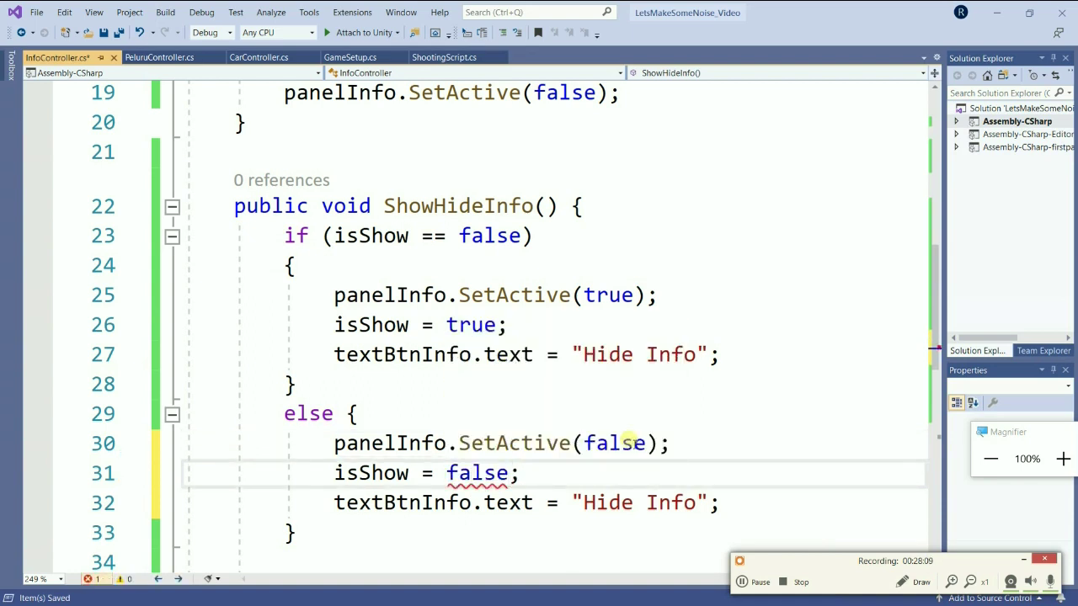
key("Down")
key("Right")
key("Right")
key("Right")
key("Right")
key("Left")
key("BackSpace")
key("BackSpace")
key("BackSpace")
key("BackSpace")
type("Show")
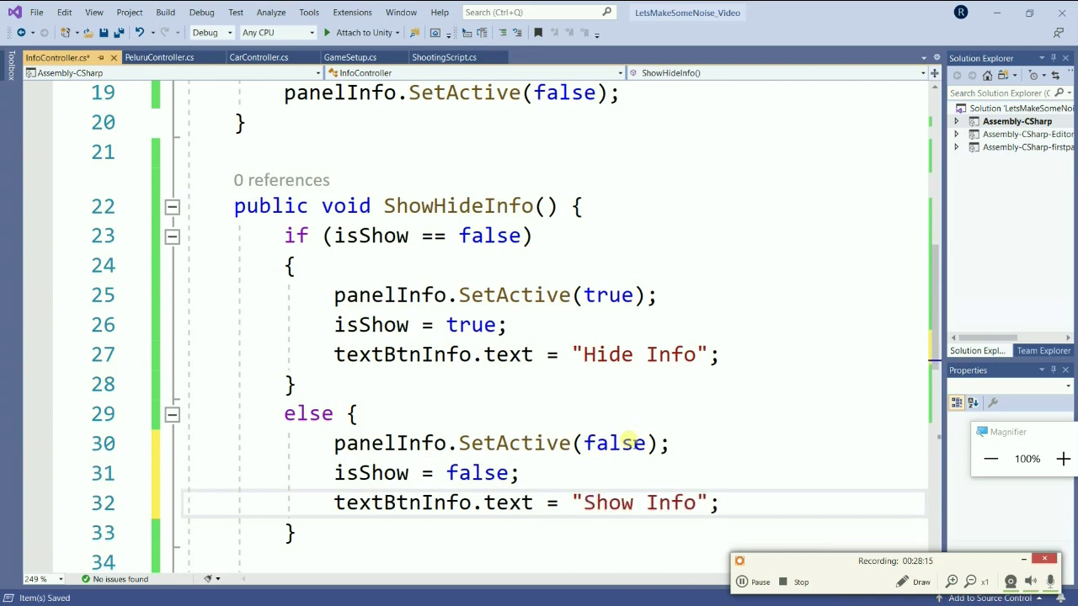
Save the InfoController script and all open files, then switch back to Unity
key("ctrl+s")
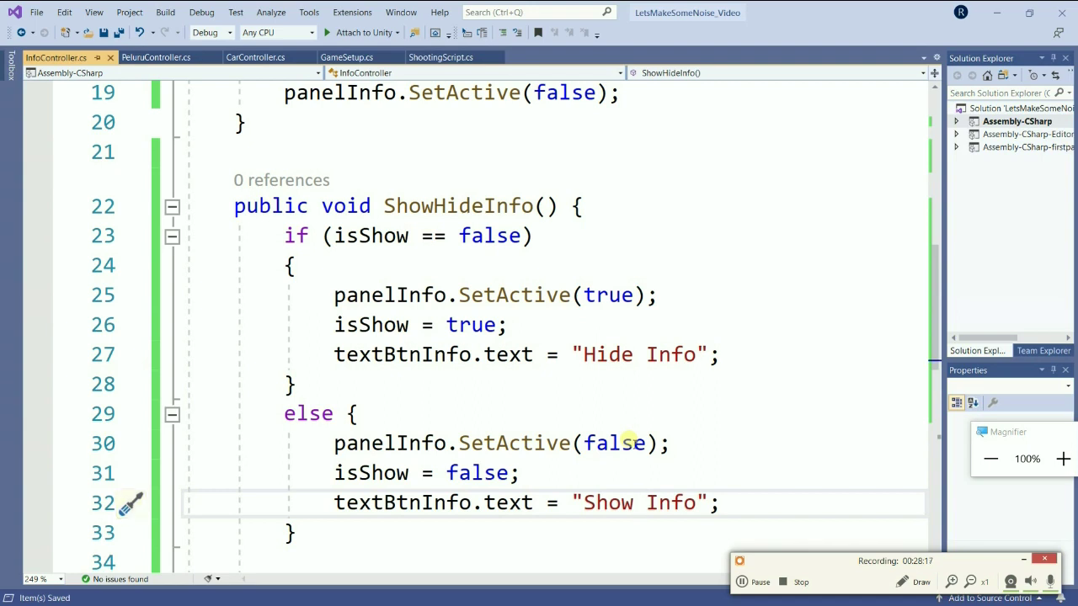
left_click(34, 12)
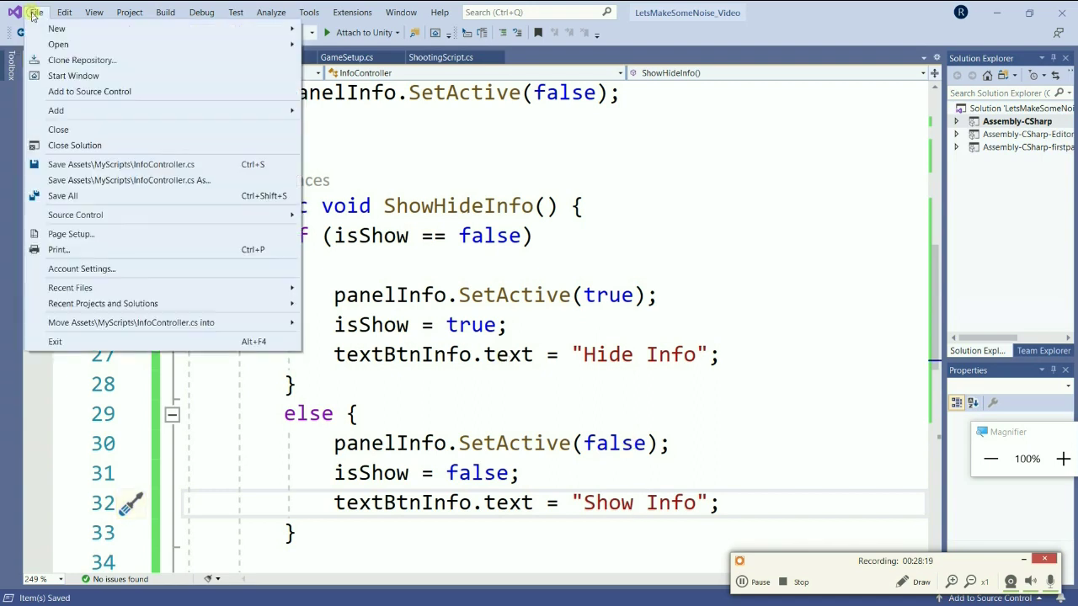
left_click(106, 196)
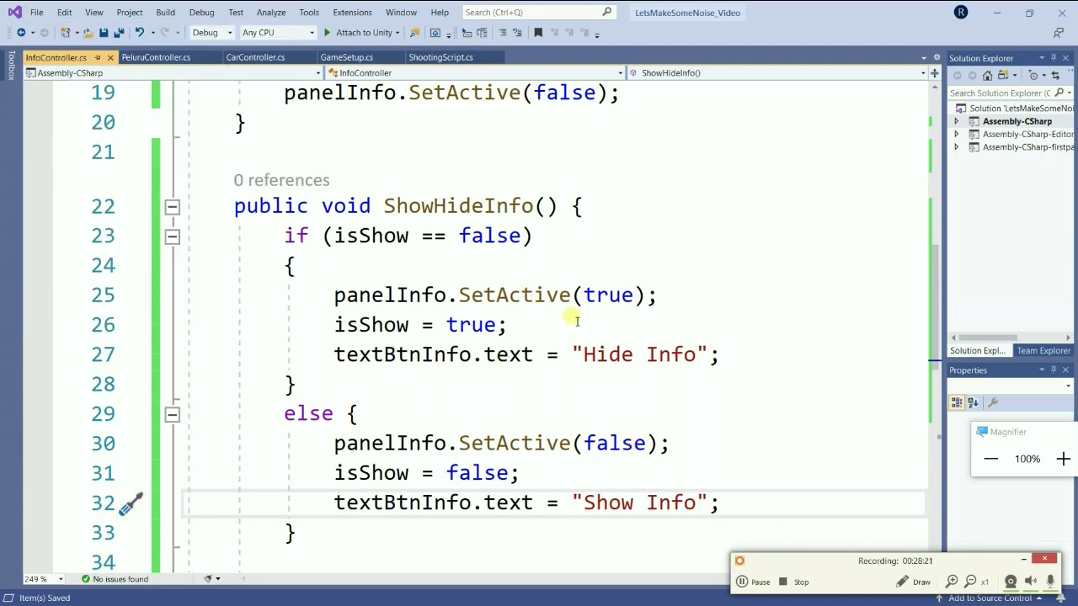
key("alt+Tab")
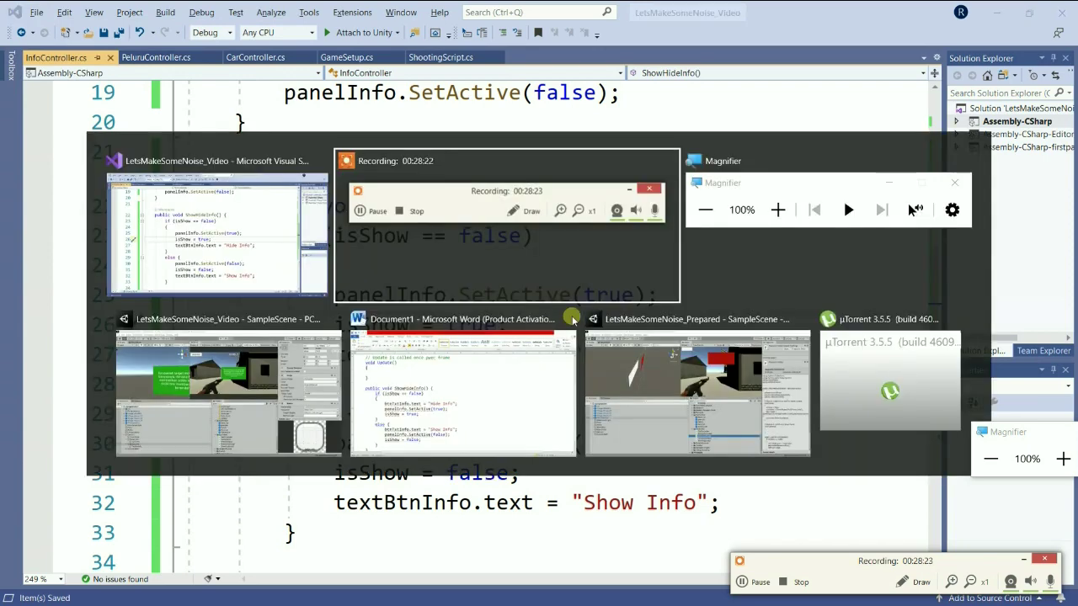
key("Tab")
key("Tab")
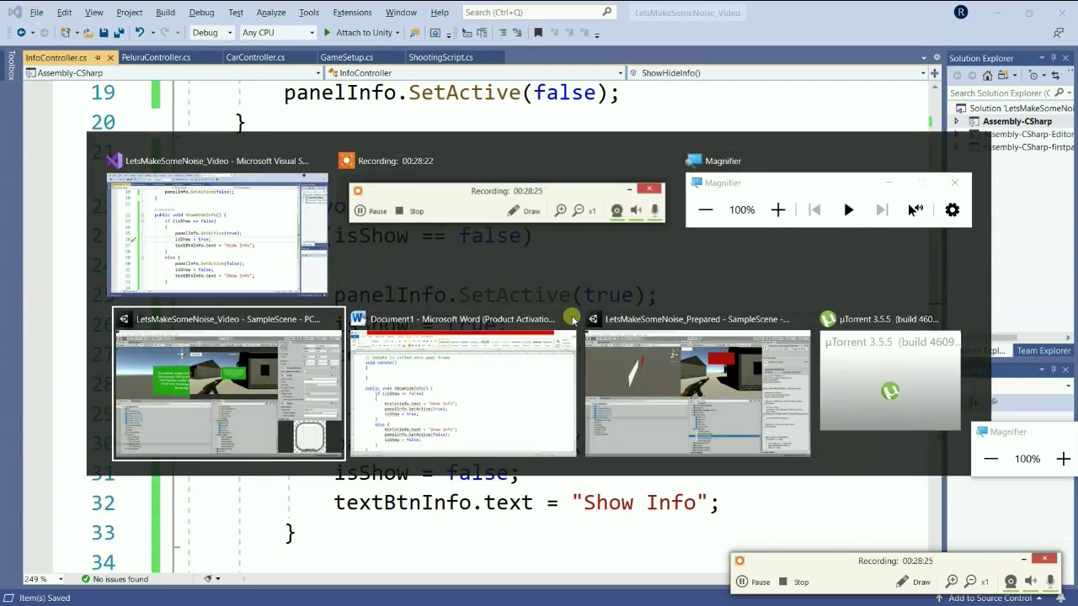
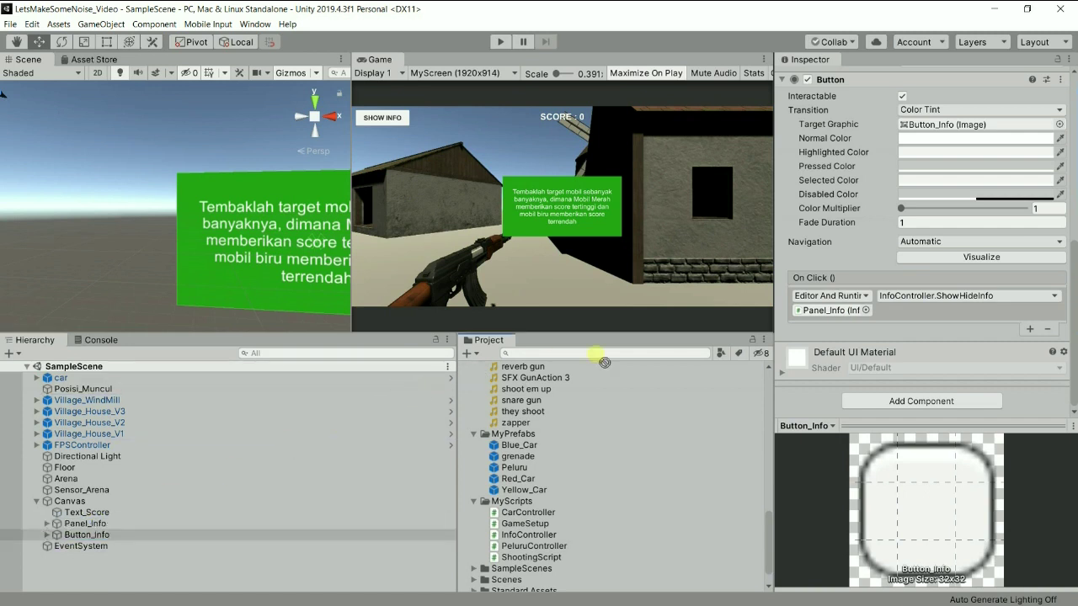
Assign Panel_Info to Button_Info's On Click event and select InfoController.ShowHideInfo as its function
left_click_drag(757, 346, 830, 310)
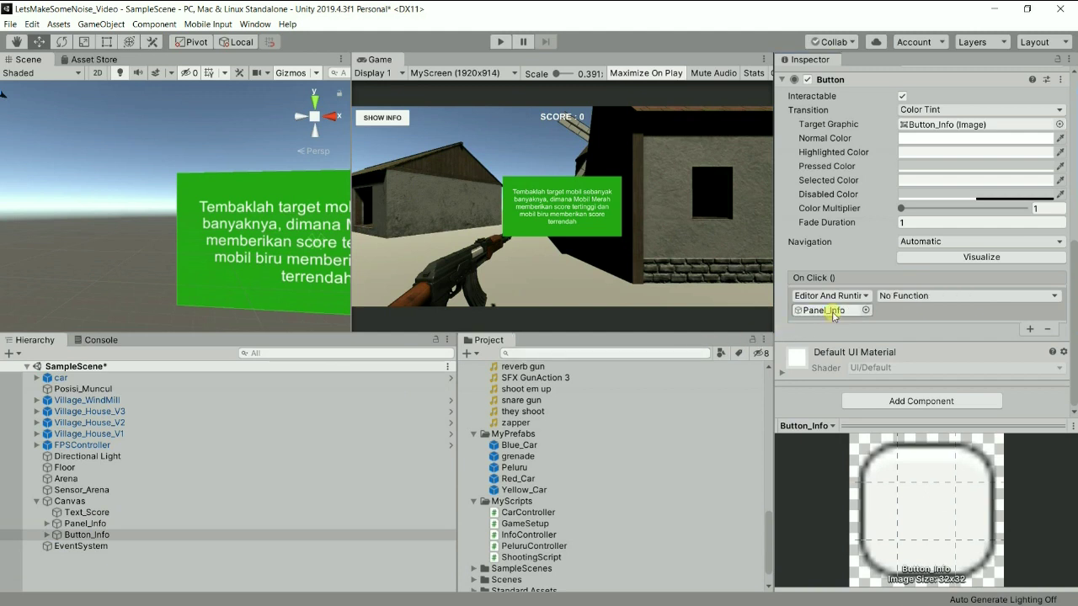
left_click(945, 300)
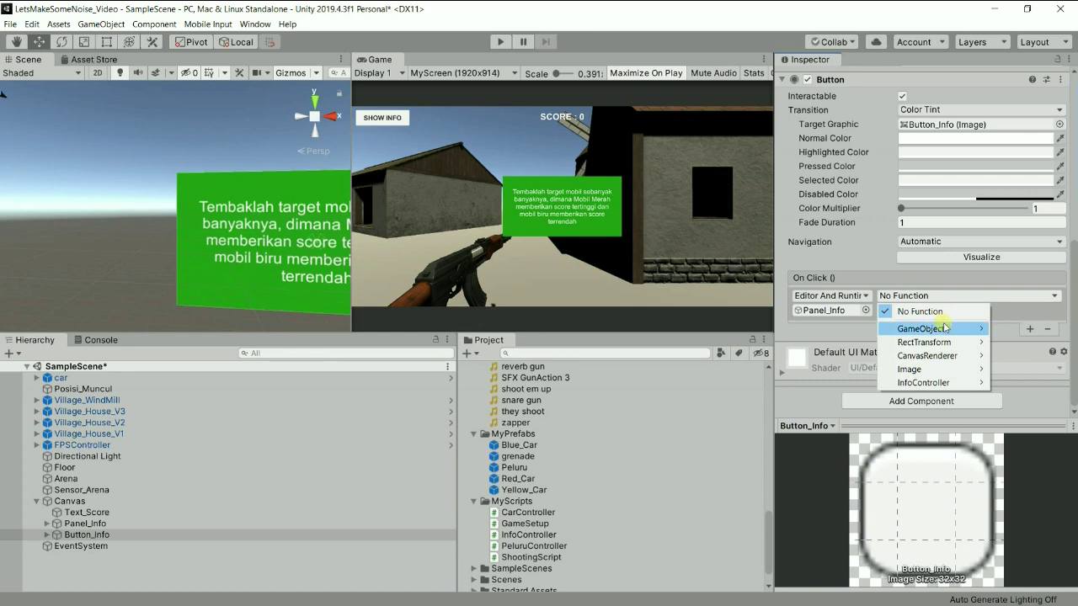
mouse_move(939, 386)
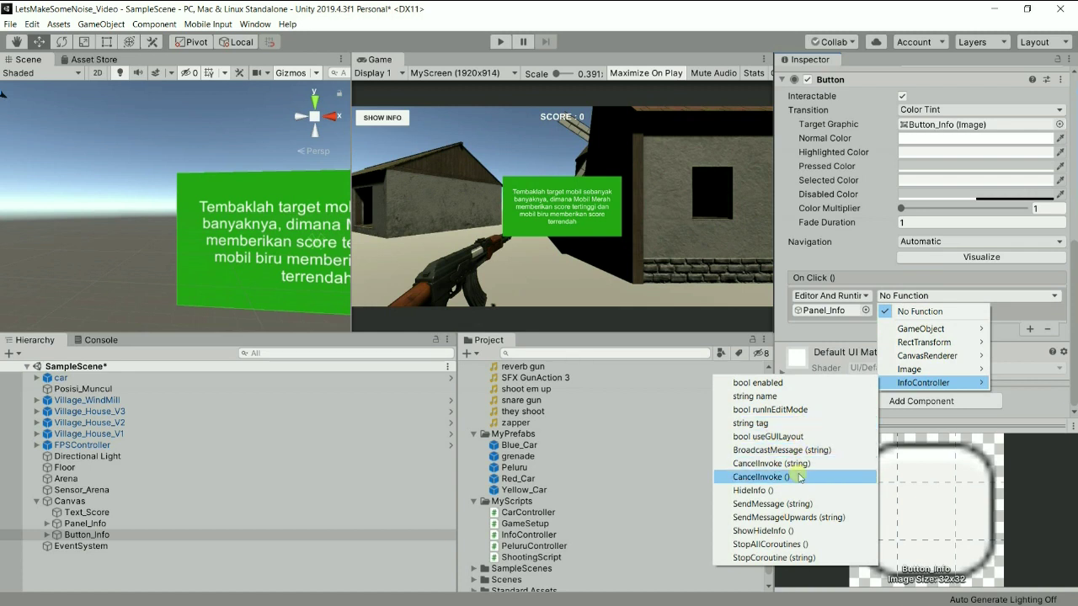
left_click(787, 531)
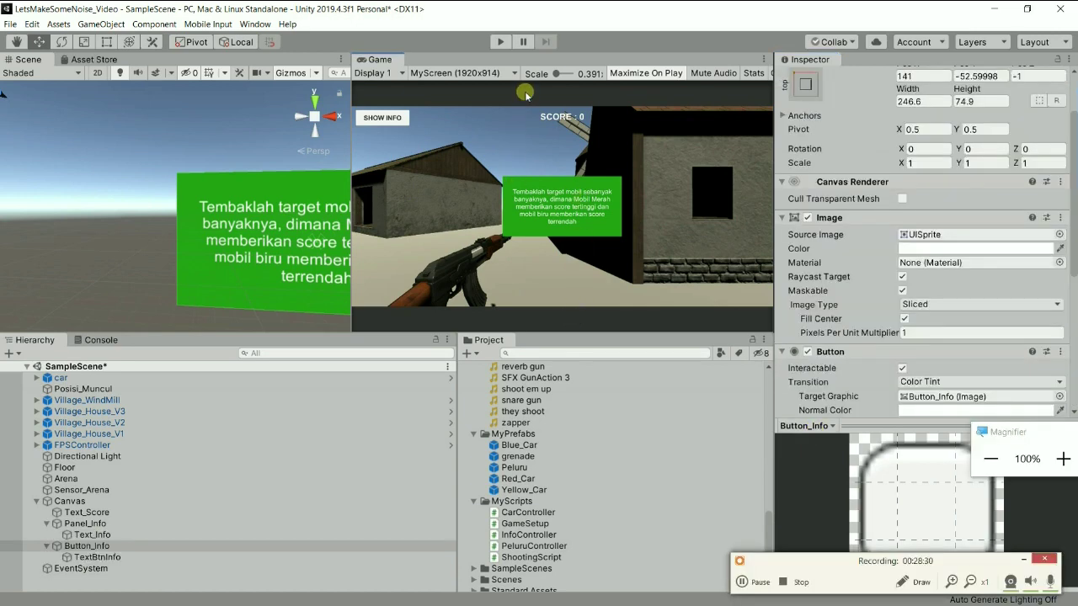
Enter Play mode, show the green instruction panel with SHOW INFO, then hide it with Hide Info
left_click(493, 42)
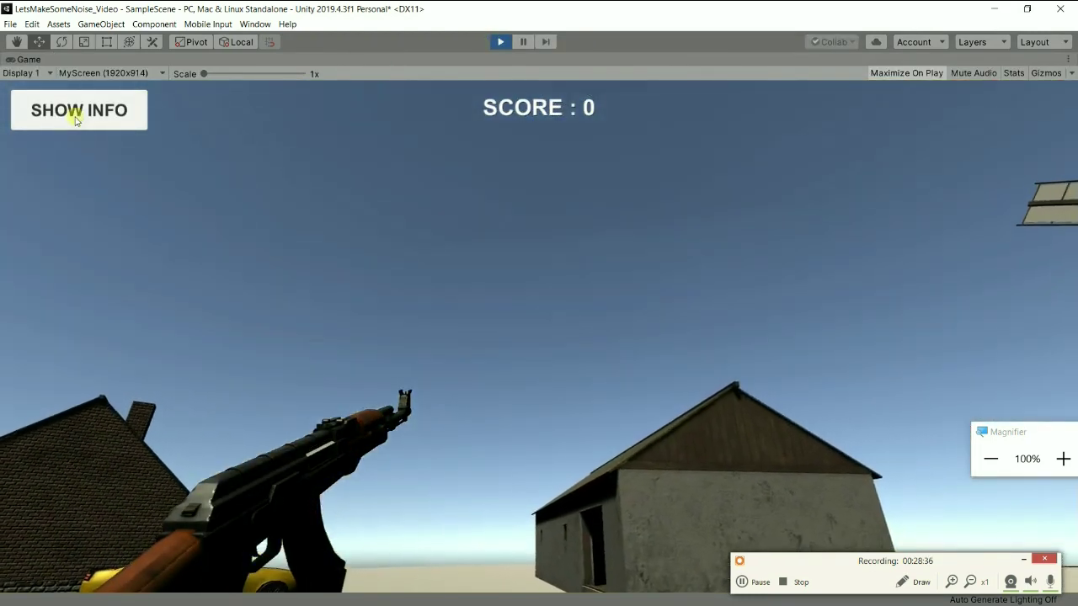
left_click(75, 120)
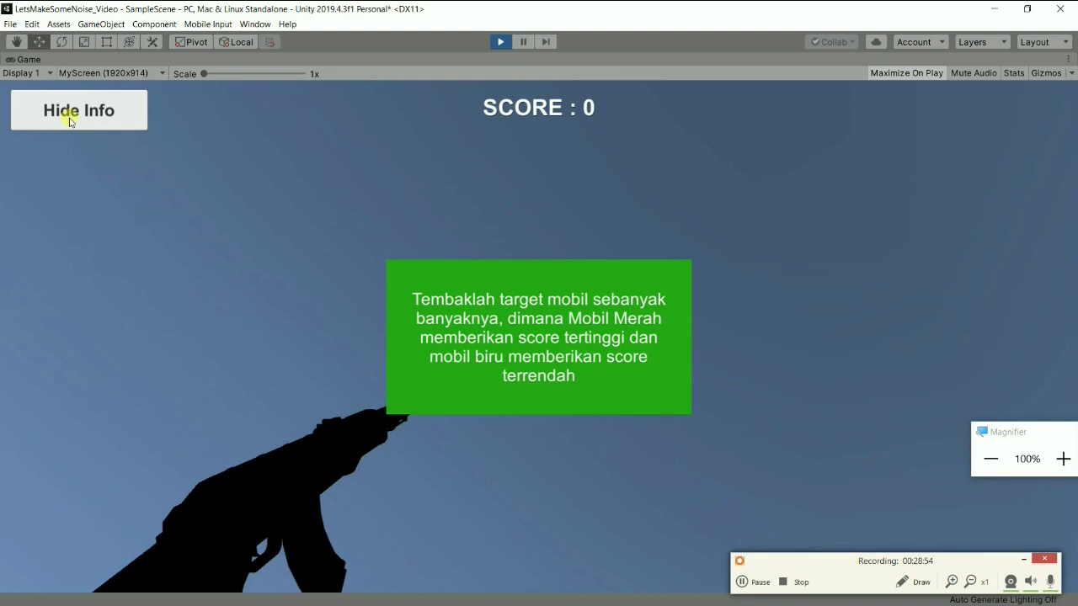
left_click(79, 120)
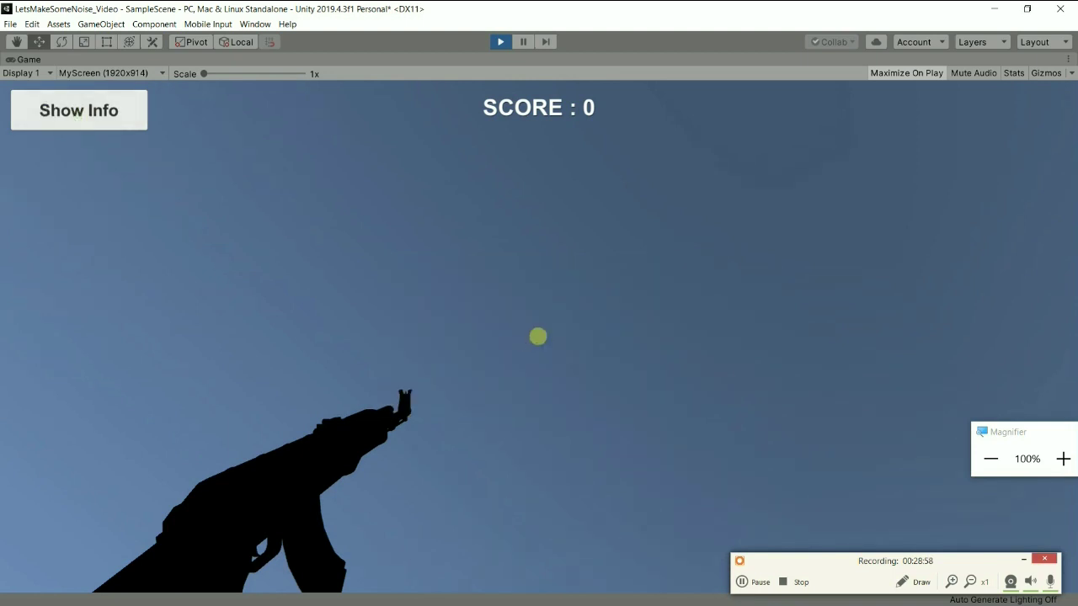
Walk forward past the brick house toward the black wall
mouse_move(539, 337)
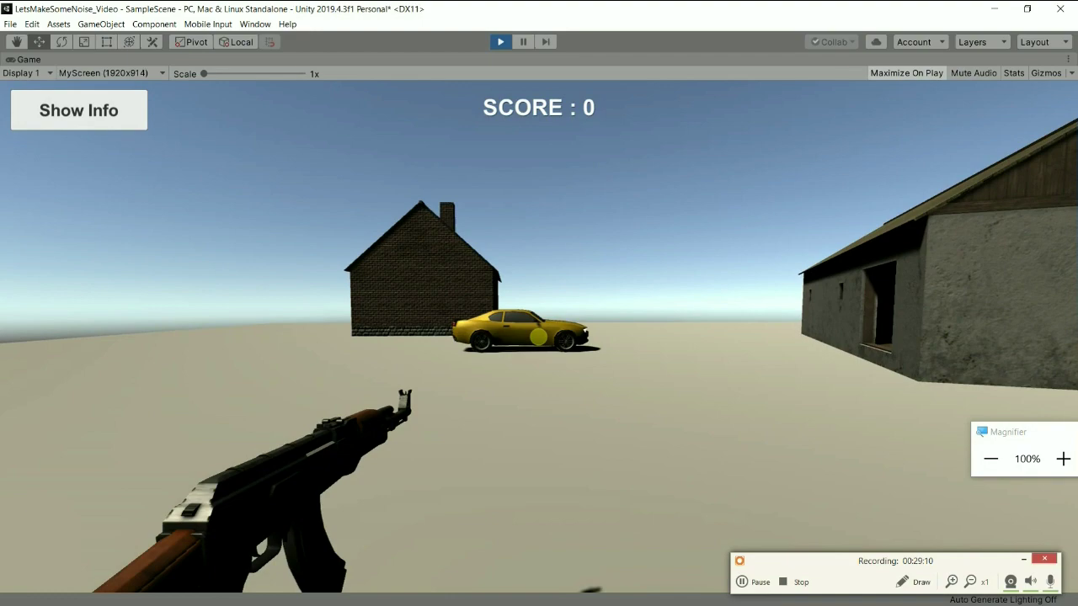
key("w")
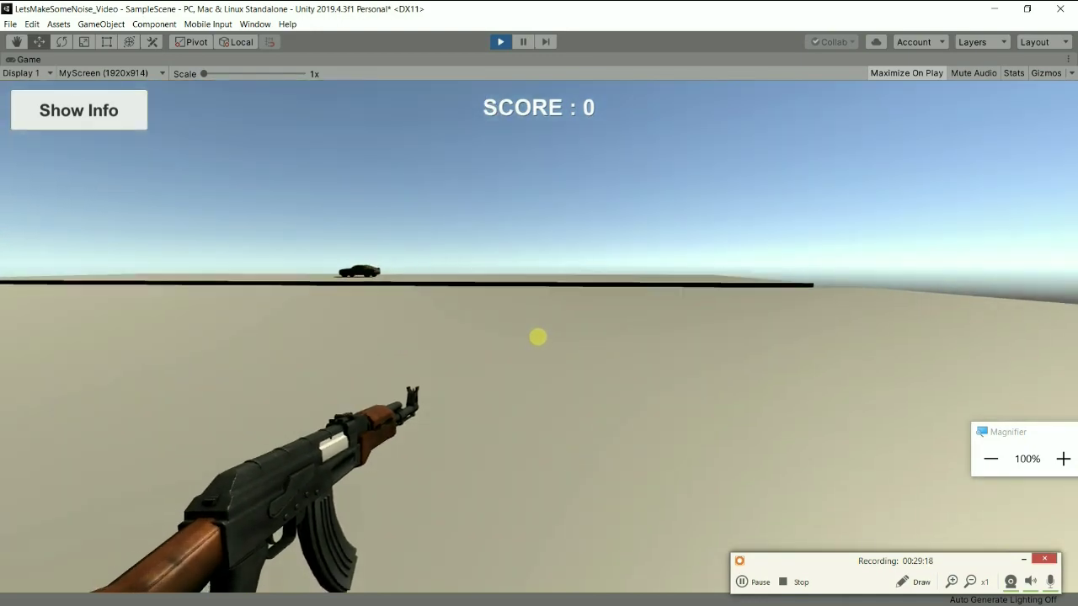
key("w")
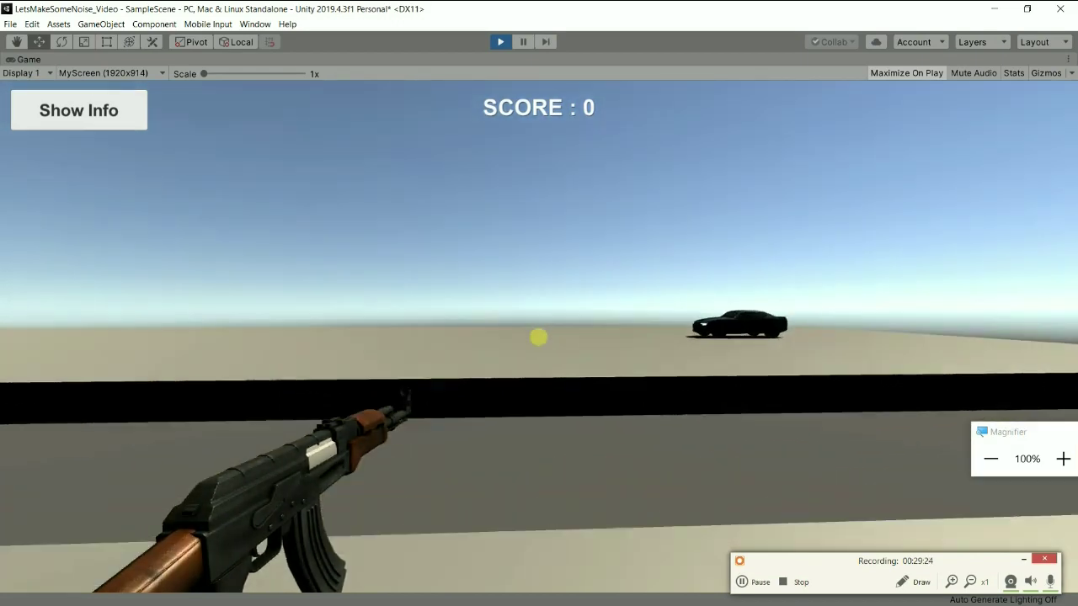
Shoot the target cars until two explode and the score reaches 2
left_click(537, 336)
left_click(537, 337)
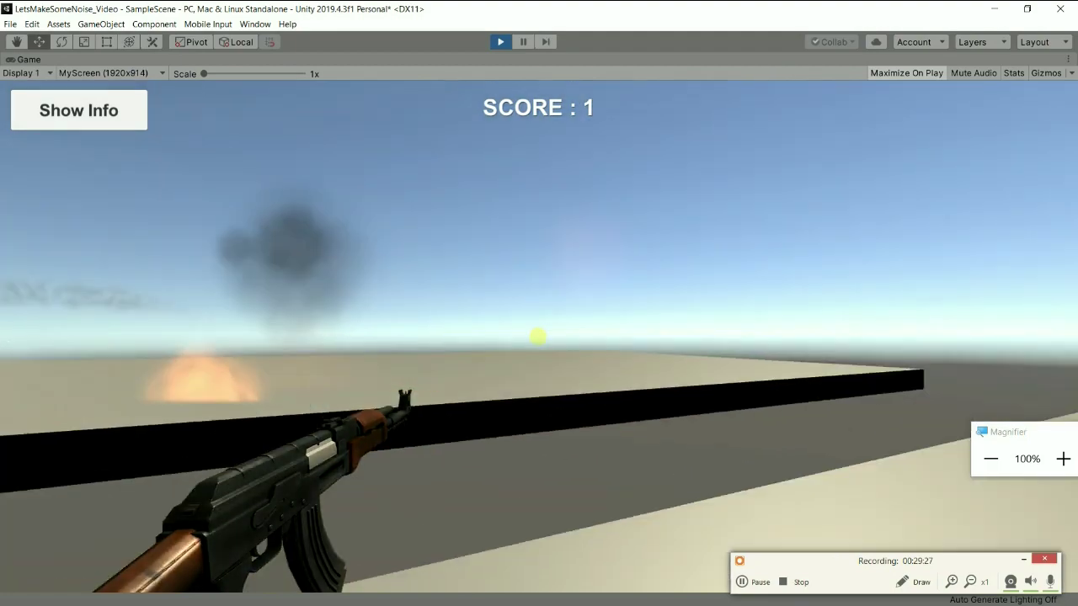
left_click(537, 337)
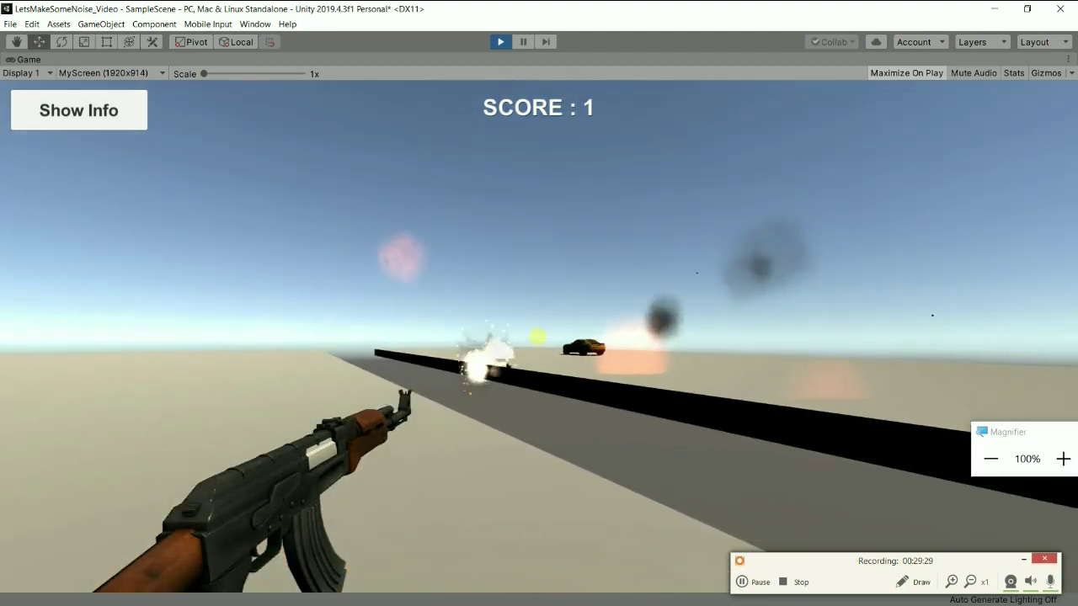
left_click(537, 337)
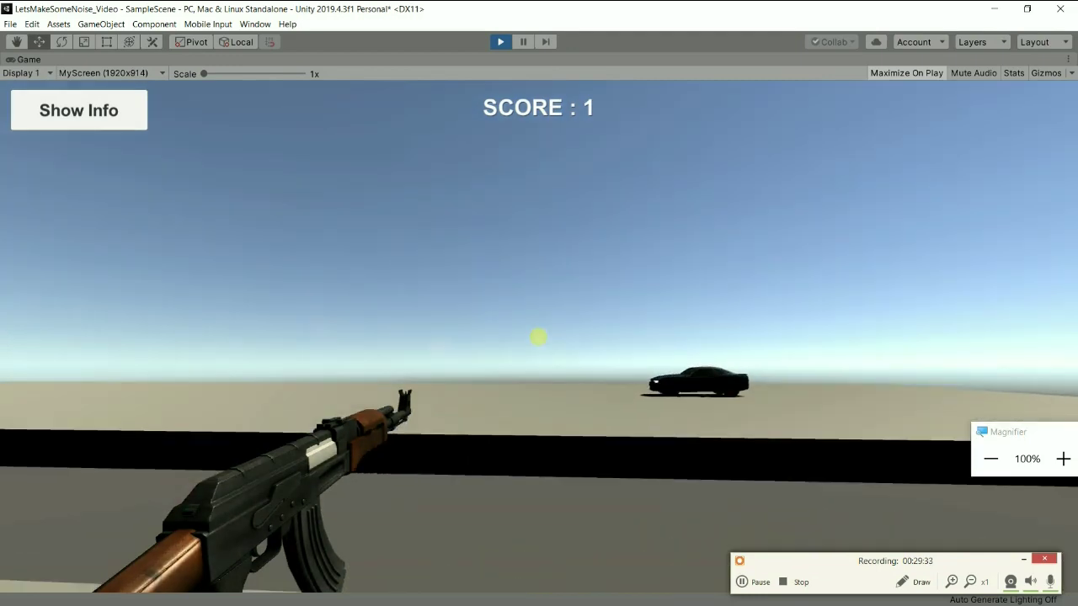
left_click(537, 337)
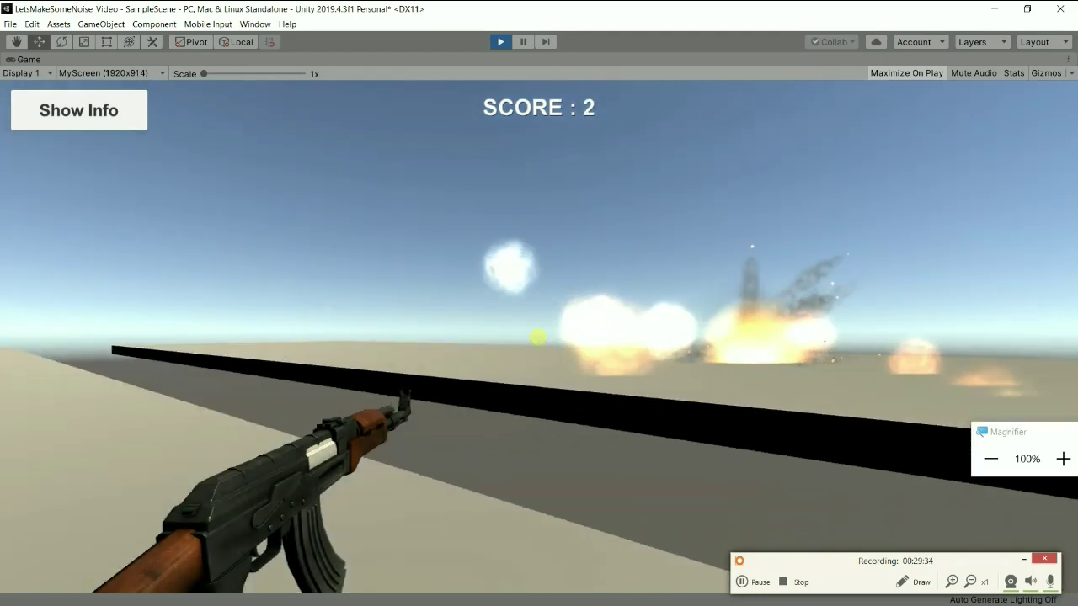
left_click(537, 337)
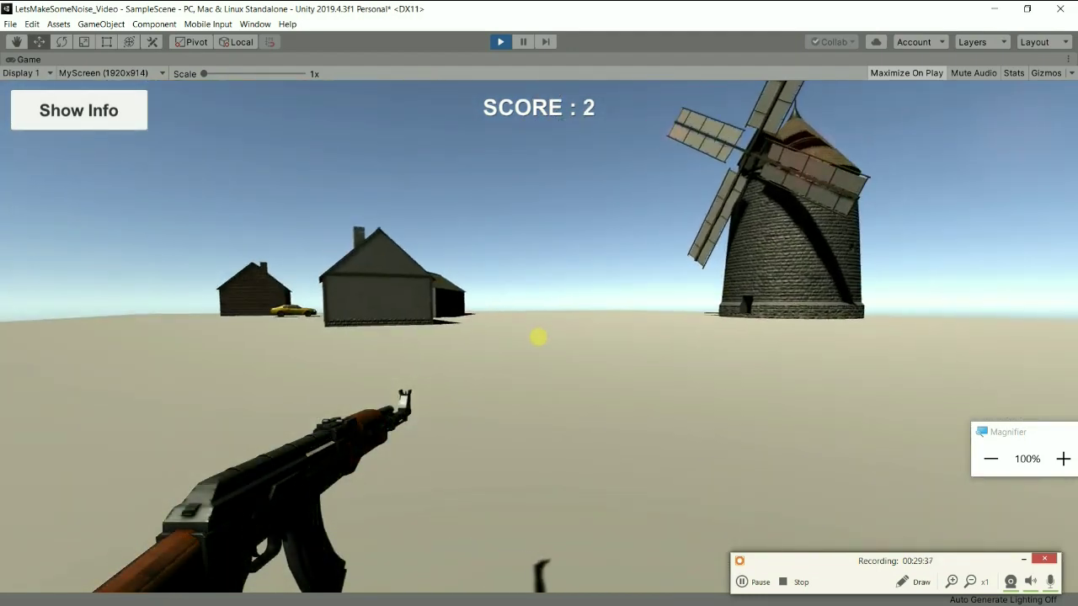
left_click(537, 337)
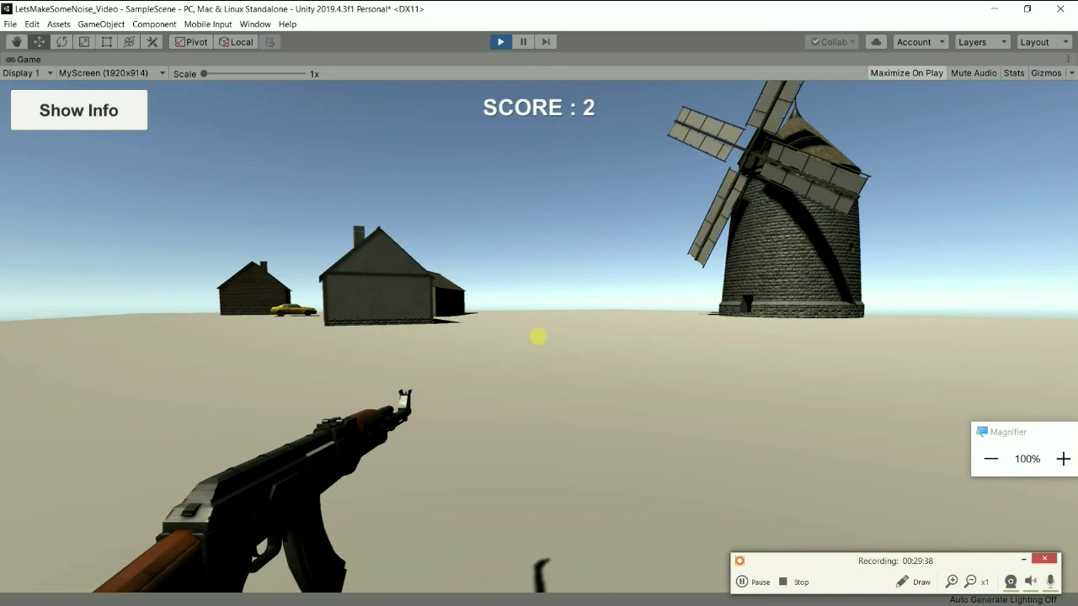